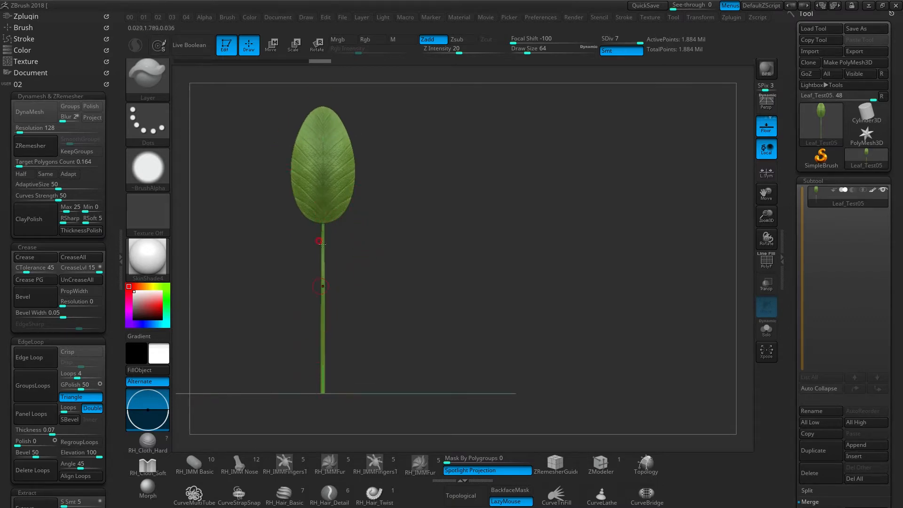
# - Sketch an on-screen annotation of a tapered flowerpot with a rim band and base beside the leaf model
pyautogui.keyDown('alt'); pyautogui.moveTo(368, 299); pyautogui.dragTo(307, 308); pyautogui.keyUp('alt')
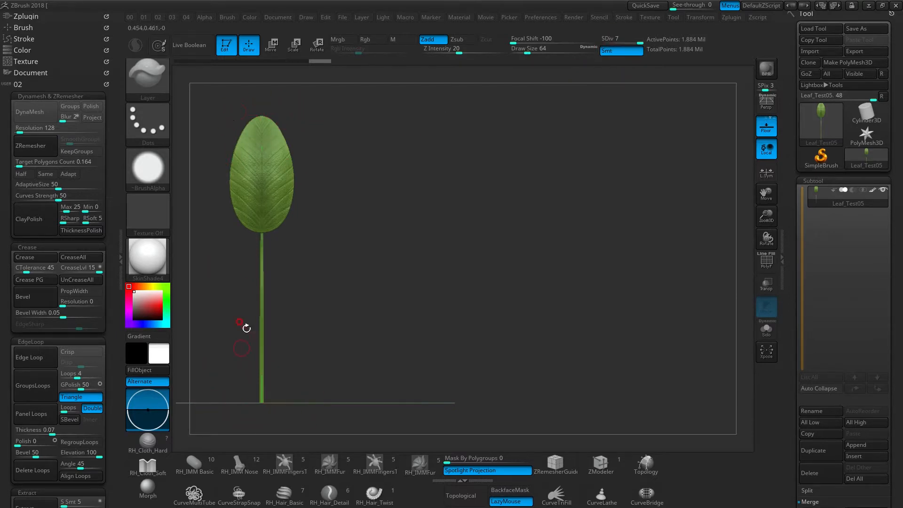
pyautogui.moveTo(309, 295); pyautogui.dragTo(335, 129)
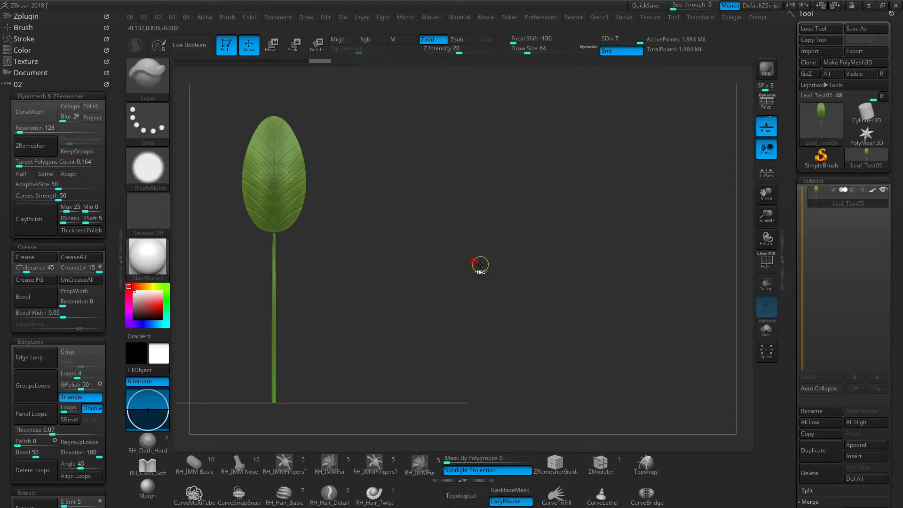
pyautogui.moveTo(494, 245)
pyautogui.mouseDown()
pyautogui.moveTo(641, 244)
pyautogui.moveTo(538, 383)
pyautogui.mouseUp()
pyautogui.moveTo(640, 250); pyautogui.dragTo(611, 384)
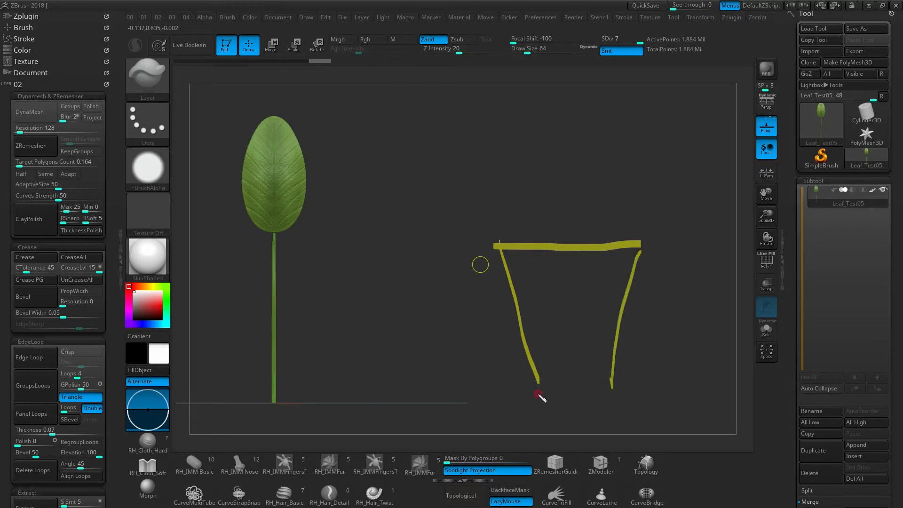
pyautogui.moveTo(530, 393); pyautogui.dragTo(630, 387)
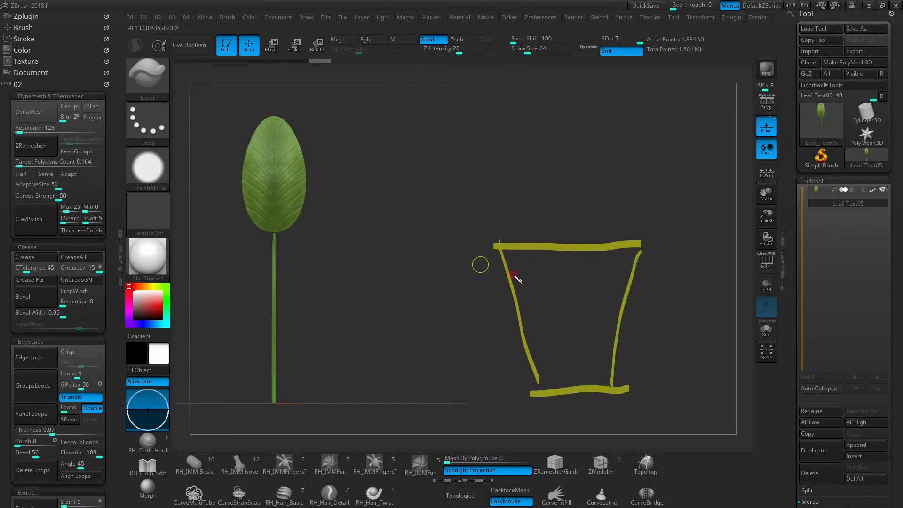
pyautogui.moveTo(512, 275); pyautogui.dragTo(642, 277)
pyautogui.moveTo(547, 398); pyautogui.dragTo(596, 394)
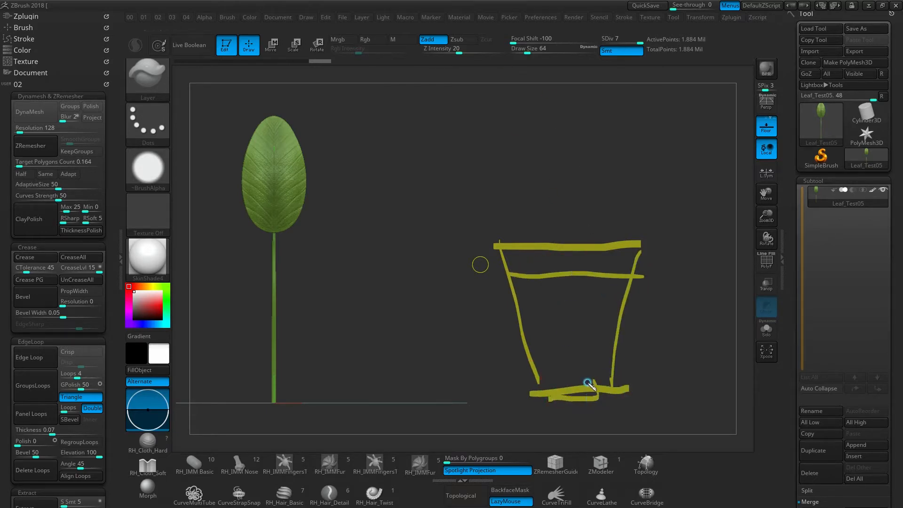
# - Sketch several curved stems with veined leaves growing out of the annotated pot, and clear the whole annotation
pyautogui.moveTo(541, 245)
pyautogui.mouseDown()
pyautogui.moveTo(540, 204)
pyautogui.moveTo(478, 159)
pyautogui.moveTo(451, 162)
pyautogui.moveTo(489, 164)
pyautogui.mouseUp()
pyautogui.moveTo(435, 204); pyautogui.dragTo(492, 164)
pyautogui.moveTo(548, 243)
pyautogui.mouseDown()
pyautogui.moveTo(567, 149)
pyautogui.moveTo(628, 149)
pyautogui.moveTo(552, 161)
pyautogui.mouseUp()
pyautogui.moveTo(563, 151); pyautogui.dragTo(635, 149)
pyautogui.moveTo(564, 237)
pyautogui.mouseDown()
pyautogui.moveTo(651, 177)
pyautogui.moveTo(665, 224)
pyautogui.mouseUp()
pyautogui.moveTo(548, 226)
pyautogui.mouseDown()
pyautogui.moveTo(526, 117)
pyautogui.moveTo(540, 126)
pyautogui.mouseUp()
pyautogui.moveTo(484, 120); pyautogui.dragTo(541, 126)
pyautogui.moveTo(553, 163)
pyautogui.mouseDown()
pyautogui.moveTo(587, 108)
pyautogui.moveTo(596, 121)
pyautogui.moveTo(583, 116)
pyautogui.moveTo(658, 101)
pyautogui.mouseUp()
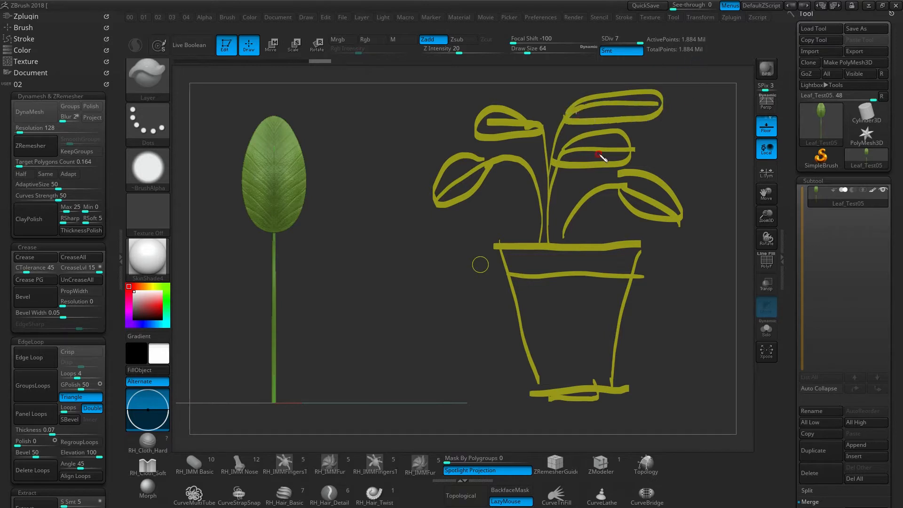
pyautogui.moveTo(530, 239)
pyautogui.mouseDown()
pyautogui.moveTo(514, 188)
pyautogui.moveTo(490, 201)
pyautogui.moveTo(496, 186)
pyautogui.moveTo(517, 196)
pyautogui.mouseUp()
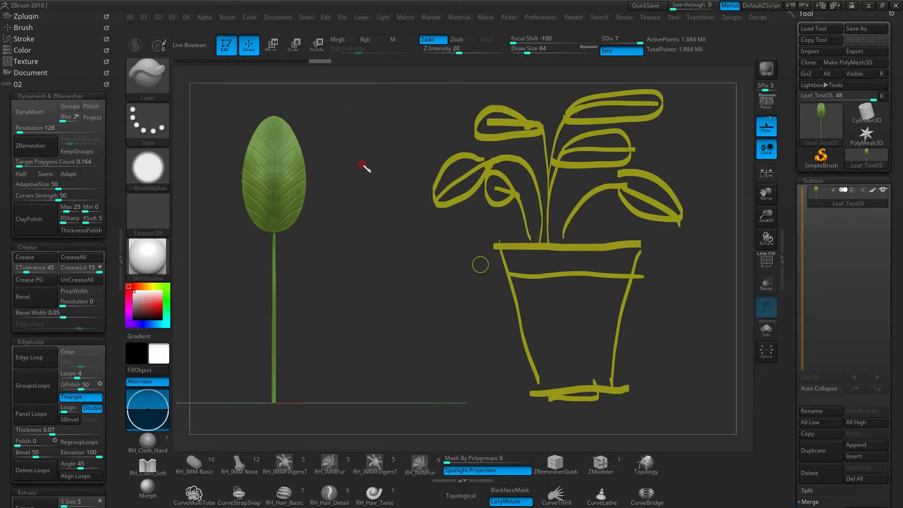
pyautogui.press('Escape')
# - Hide the floor grid and leave a canvas snapshot of the detailed leaf beside the live model
pyautogui.moveTo(370, 294); pyautogui.dragTo(323, 214)
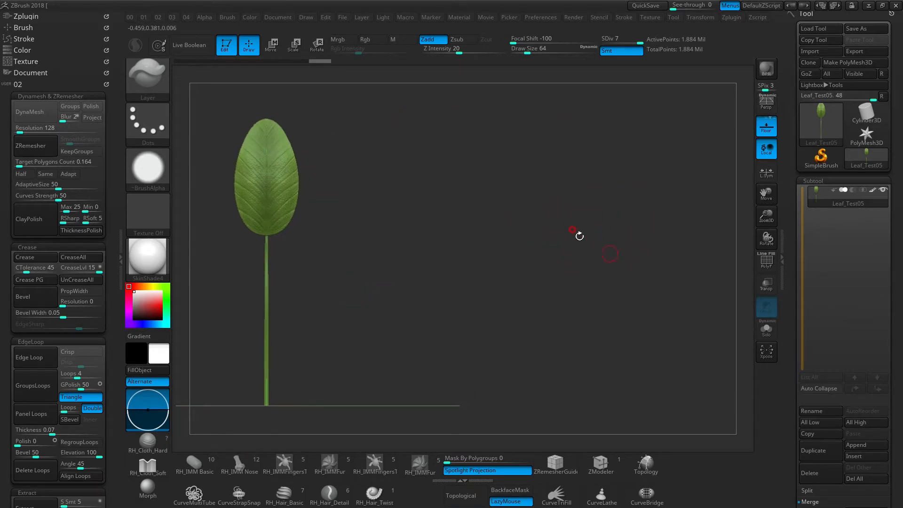
pyautogui.moveTo(359, 301); pyautogui.dragTo(399, 255)
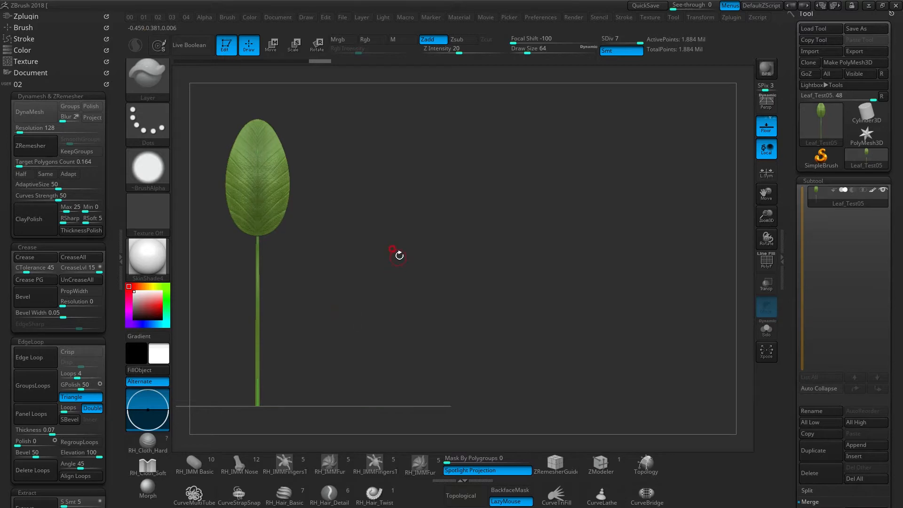
pyautogui.hotkey('shift', 'p')
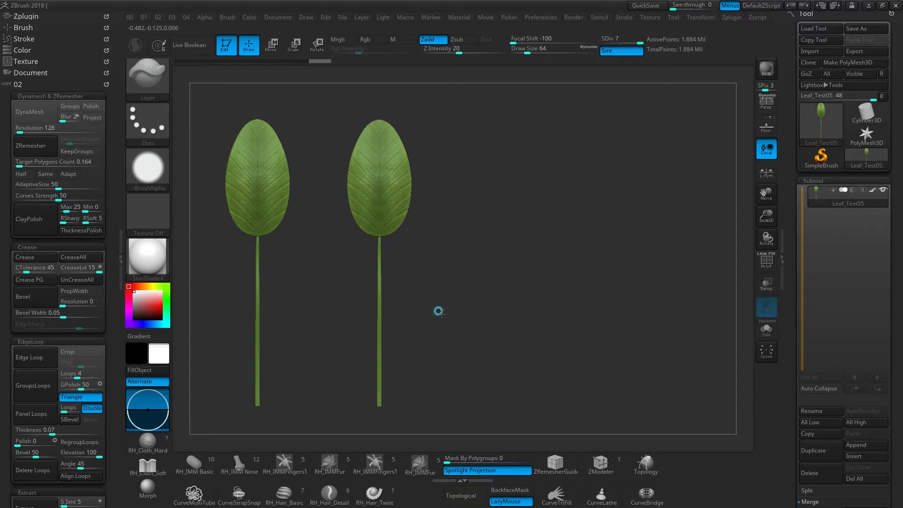
pyautogui.hotkey('ctrl', 'shift')
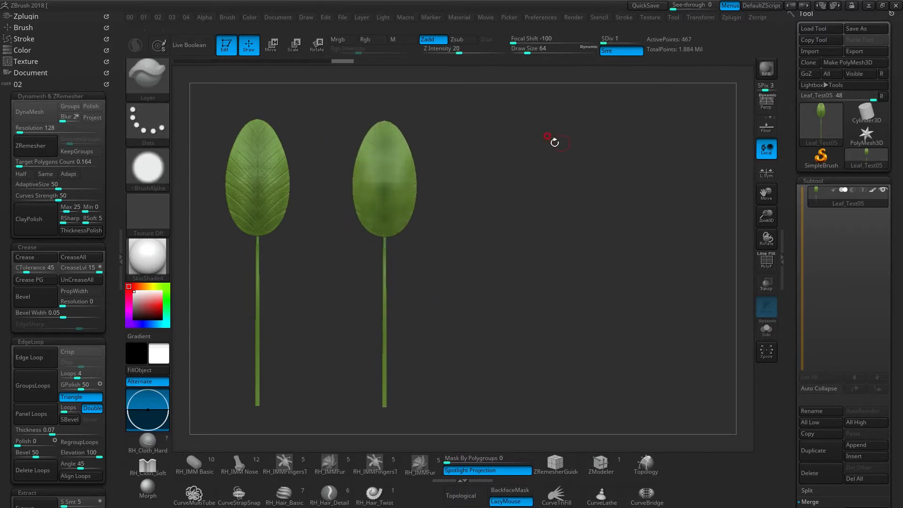
# - Lower the leaf model to subdivision level 1 and display its polyframe
pyautogui.hotkey('shift', 'd')
pyautogui.hotkey('shift', 'd')
pyautogui.hotkey('shift', 'd')
pyautogui.hotkey('shift', 'd')
pyautogui.hotkey('shift', 'd')
pyautogui.hotkey('shift', 'd')
pyautogui.hotkey('shift', 'f')
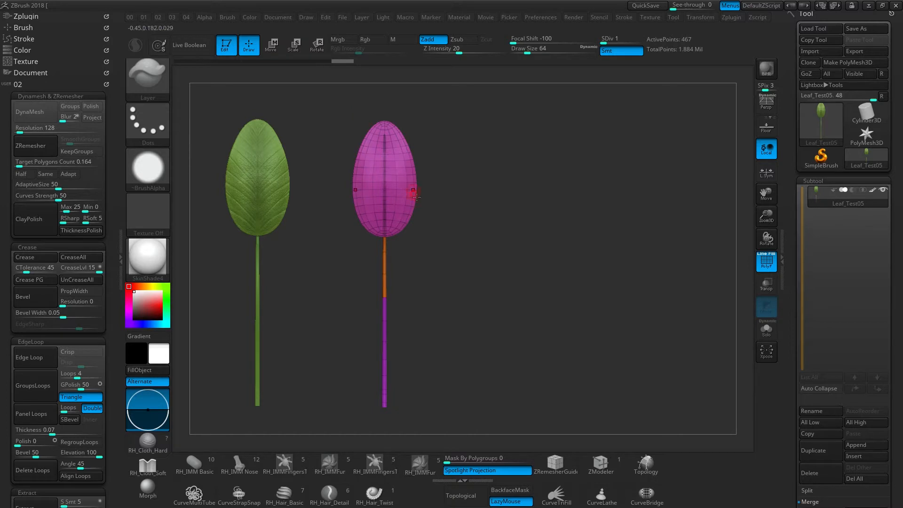
# - Stamp canvas snapshots of the wireframe leaf, one upright and five in varied poses fanned out from a common stem base
pyautogui.press('shift')
pyautogui.hotkey('shift', 's')
pyautogui.keyDown('alt'); pyautogui.moveTo(424, 302); pyautogui.dragTo(712, 316); pyautogui.keyUp('alt')
pyautogui.hotkey('shift', 's')
pyautogui.hotkey('shift', 's')
pyautogui.hotkey('shift', 's')
pyautogui.hotkey('shift', 's')
pyautogui.hotkey('shift', 's')
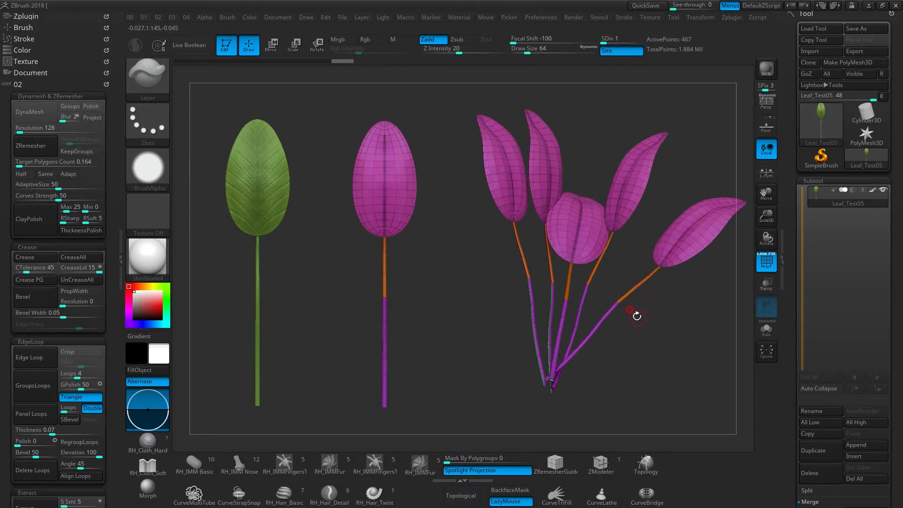
# - Clear all leaf snapshots from the canvas and leave only the live model without its polyframe
pyautogui.hotkey('ctrl', 'z')
pyautogui.hotkey('ctrl', 'z')
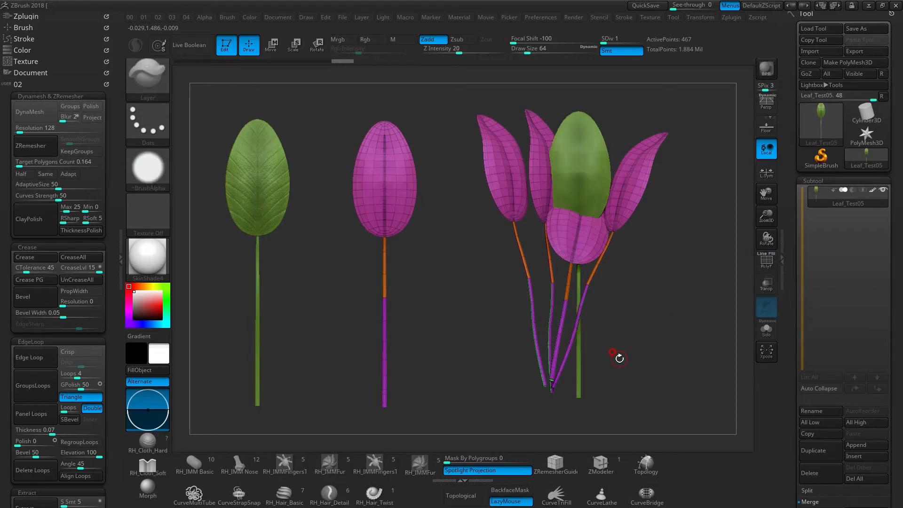
pyautogui.hotkey('ctrl', 'z')
pyautogui.hotkey('ctrl', 'z')
pyautogui.hotkey('ctrl', 'z')
pyautogui.hotkey('ctrl', 'z')
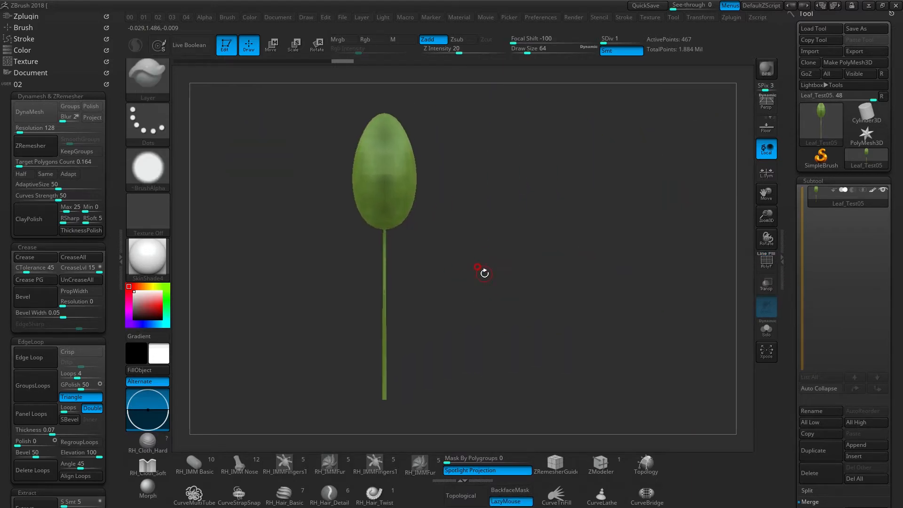
# - Compare the leaf at subdivision levels 7 and 1, and examine the low-poly shape from a slight angle
pyautogui.hotkey('ctrl', 'shift', 'z')
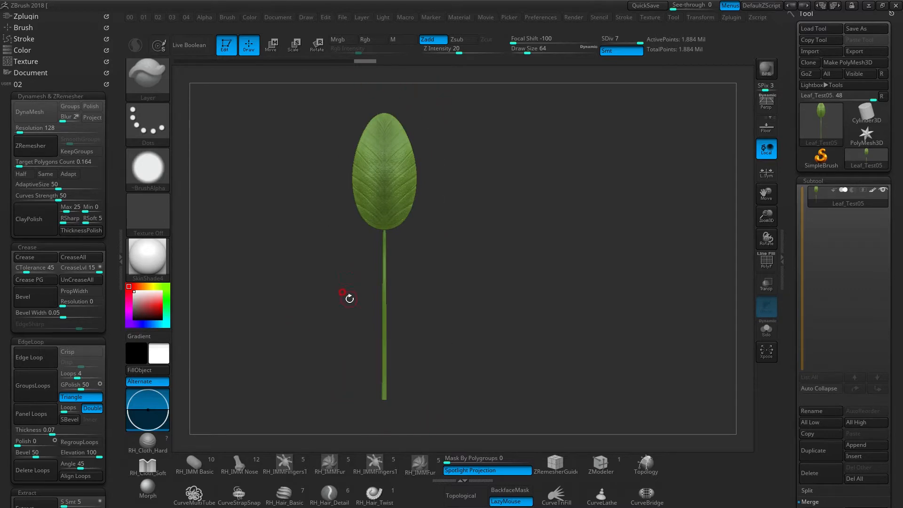
pyautogui.hotkey('ctrl', 'shift', 'z')
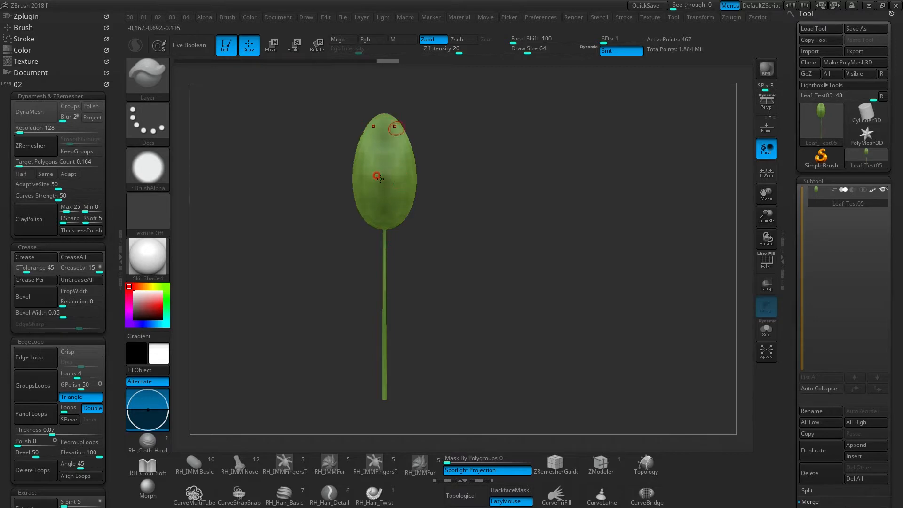
pyautogui.keyDown('alt'); pyautogui.moveTo(451, 297); pyautogui.dragTo(360, 291); pyautogui.keyUp('alt')
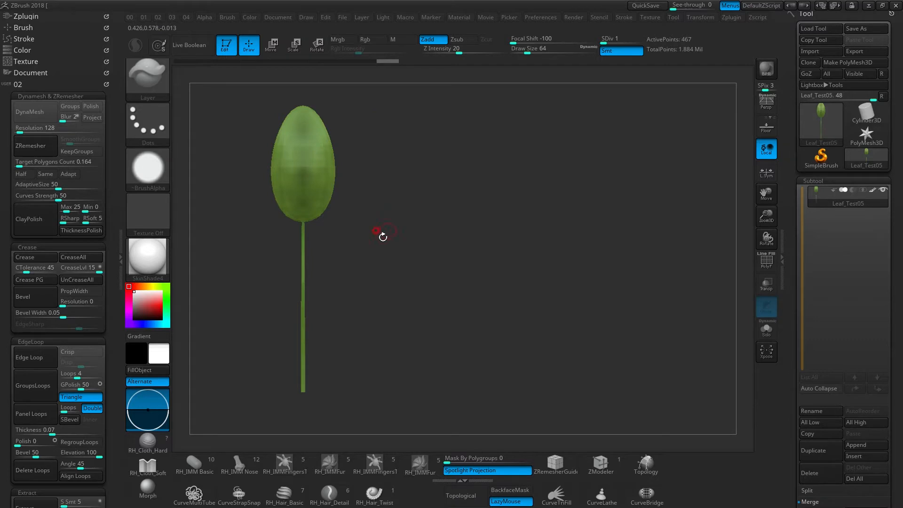
pyautogui.keyDown('alt'); pyautogui.moveTo(385, 306); pyautogui.dragTo(387, 312); pyautogui.keyUp('alt')
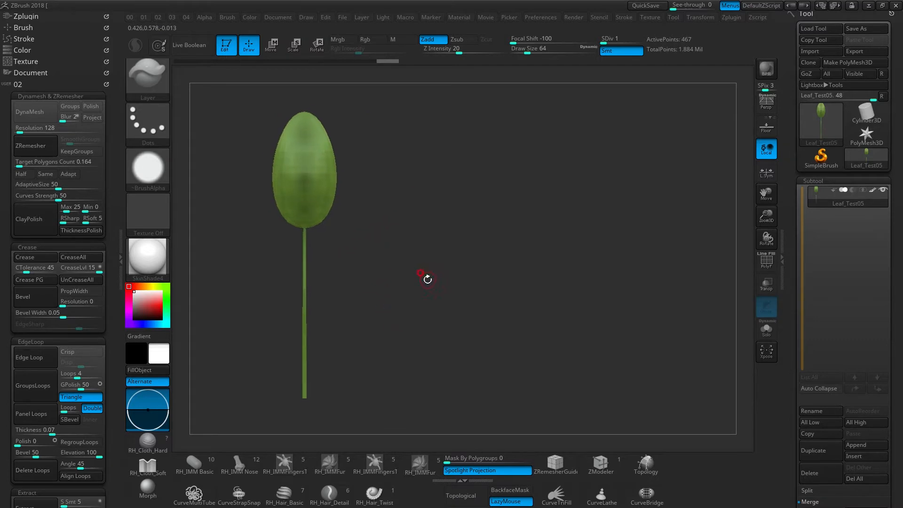
pyautogui.keyDown('alt'); pyautogui.moveTo(370, 295); pyautogui.dragTo(344, 292); pyautogui.keyUp('alt')
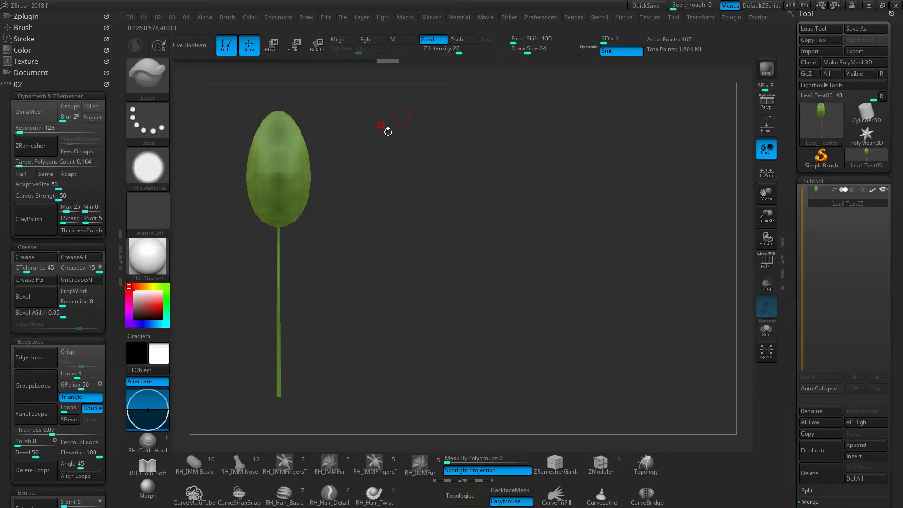
pyautogui.moveTo(307, 257); pyautogui.dragTo(288, 267)
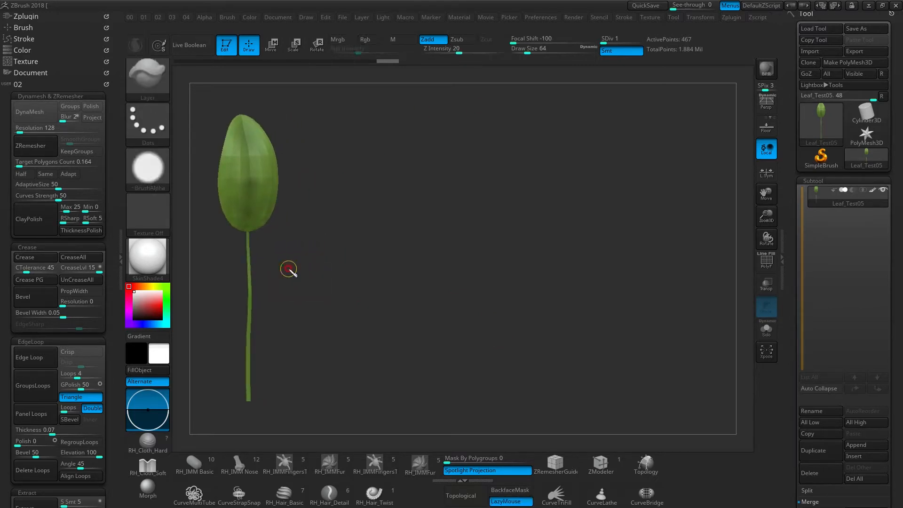
# - Annotate the leaf with a surrounding box and an arrow, write an underlined "Unwrap", and sketch an empty UV square
pyautogui.moveTo(271, 259)
pyautogui.mouseDown()
pyautogui.moveTo(317, 254)
pyautogui.moveTo(313, 271)
pyautogui.mouseUp()
pyautogui.moveTo(323, 137)
pyautogui.mouseDown()
pyautogui.moveTo(349, 146)
pyautogui.moveTo(359, 174)
pyautogui.moveTo(409, 162)
pyautogui.moveTo(428, 175)
pyautogui.mouseUp()
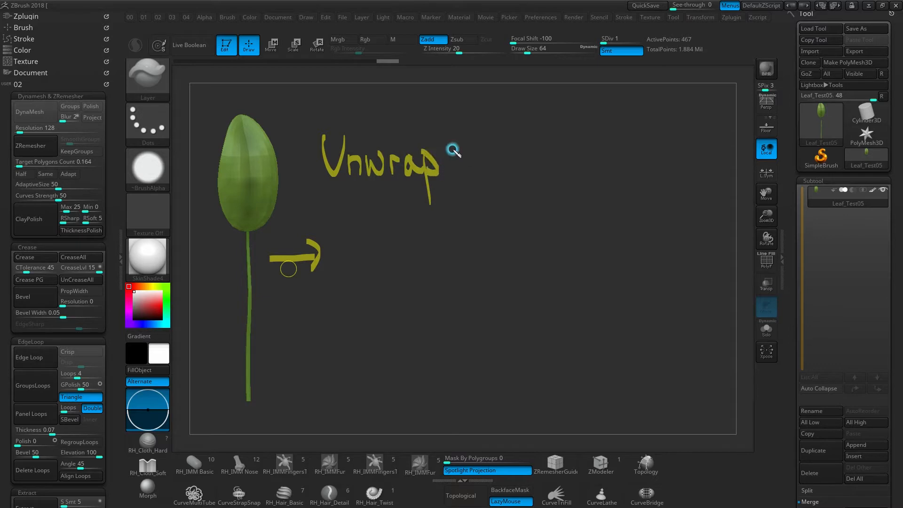
pyautogui.moveTo(217, 104)
pyautogui.mouseDown()
pyautogui.moveTo(275, 237)
pyautogui.moveTo(210, 216)
pyautogui.moveTo(207, 398)
pyautogui.moveTo(272, 287)
pyautogui.mouseUp()
pyautogui.click(271, 241)
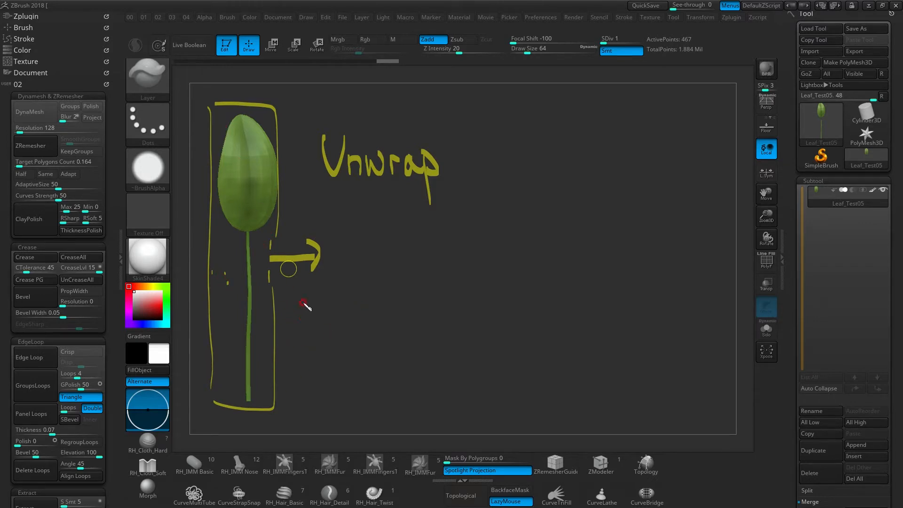
pyautogui.moveTo(295, 309)
pyautogui.mouseDown()
pyautogui.moveTo(387, 316)
pyautogui.moveTo(292, 403)
pyautogui.moveTo(295, 311)
pyautogui.mouseUp()
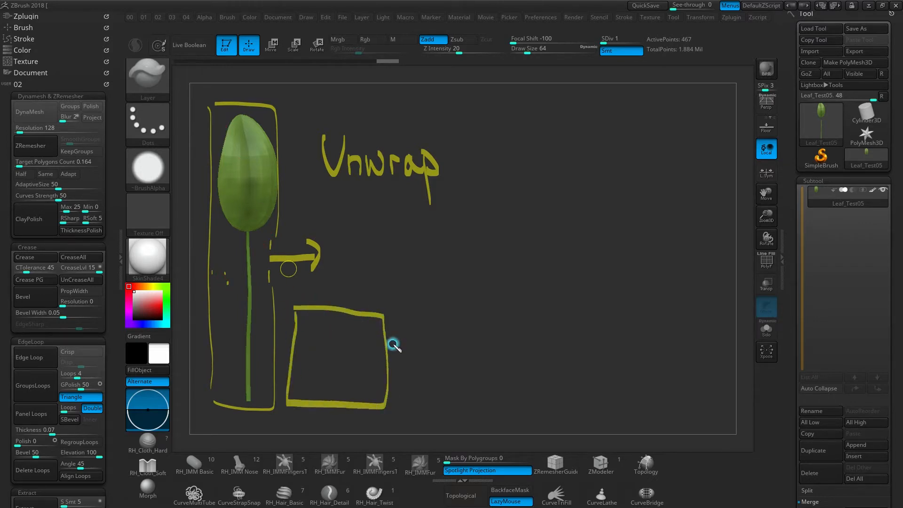
pyautogui.moveTo(320, 181); pyautogui.dragTo(438, 174)
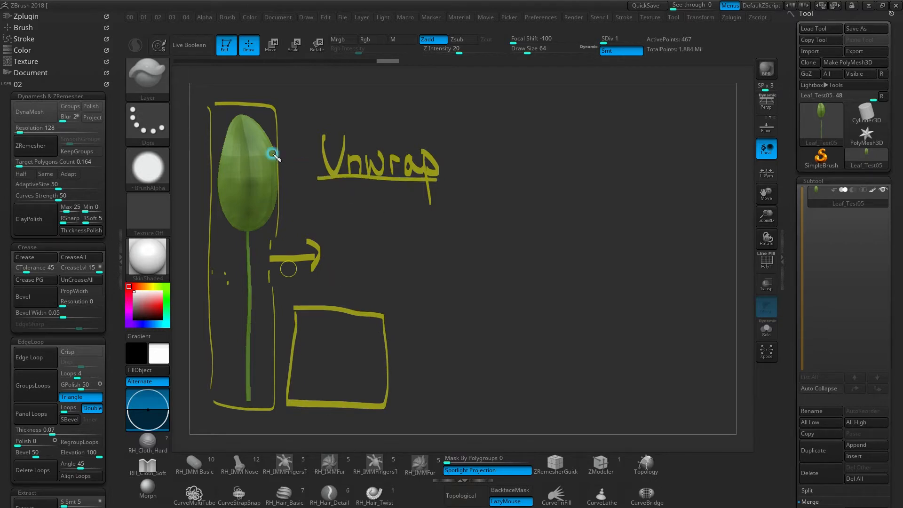
# - Circle the leaf blade in the annotation and sketch leaf and stem UV islands inside the square
pyautogui.moveTo(255, 100); pyautogui.dragTo(252, 117)
pyautogui.moveTo(311, 318)
pyautogui.mouseDown()
pyautogui.moveTo(299, 345)
pyautogui.moveTo(313, 394)
pyautogui.mouseUp()
pyautogui.moveTo(331, 322); pyautogui.dragTo(323, 389)
pyautogui.moveTo(346, 318)
pyautogui.mouseDown()
pyautogui.moveTo(339, 395)
pyautogui.moveTo(336, 382)
pyautogui.mouseUp()
pyautogui.moveTo(374, 316)
pyautogui.mouseDown()
pyautogui.moveTo(359, 322)
pyautogui.moveTo(367, 387)
pyautogui.mouseUp()
pyautogui.moveTo(374, 320); pyautogui.dragTo(367, 388)
pyautogui.moveTo(347, 313); pyautogui.dragTo(365, 289)
# - Draw arrows from "Unwrap" to the UV square and onward to a circled note reading "Texture Baking"
pyautogui.moveTo(391, 198)
pyautogui.mouseDown()
pyautogui.moveTo(359, 258)
pyautogui.moveTo(423, 260)
pyautogui.moveTo(458, 274)
pyautogui.mouseUp()
pyautogui.moveTo(474, 230)
pyautogui.mouseDown()
pyautogui.moveTo(504, 228)
pyautogui.moveTo(491, 261)
pyautogui.mouseUp()
pyautogui.moveTo(500, 248); pyautogui.dragTo(534, 257)
pyautogui.moveTo(533, 239)
pyautogui.mouseDown()
pyautogui.moveTo(519, 260)
pyautogui.moveTo(546, 260)
pyautogui.mouseUp()
pyautogui.moveTo(536, 246)
pyautogui.mouseDown()
pyautogui.moveTo(555, 244)
pyautogui.moveTo(575, 259)
pyautogui.mouseUp()
pyautogui.moveTo(578, 260)
pyautogui.mouseDown()
pyautogui.moveTo(590, 241)
pyautogui.moveTo(612, 257)
pyautogui.mouseUp()
pyautogui.moveTo(484, 276)
pyautogui.mouseDown()
pyautogui.moveTo(483, 316)
pyautogui.moveTo(510, 304)
pyautogui.moveTo(536, 308)
pyautogui.moveTo(556, 290)
pyautogui.moveTo(583, 297)
pyautogui.moveTo(609, 324)
pyautogui.mouseUp()
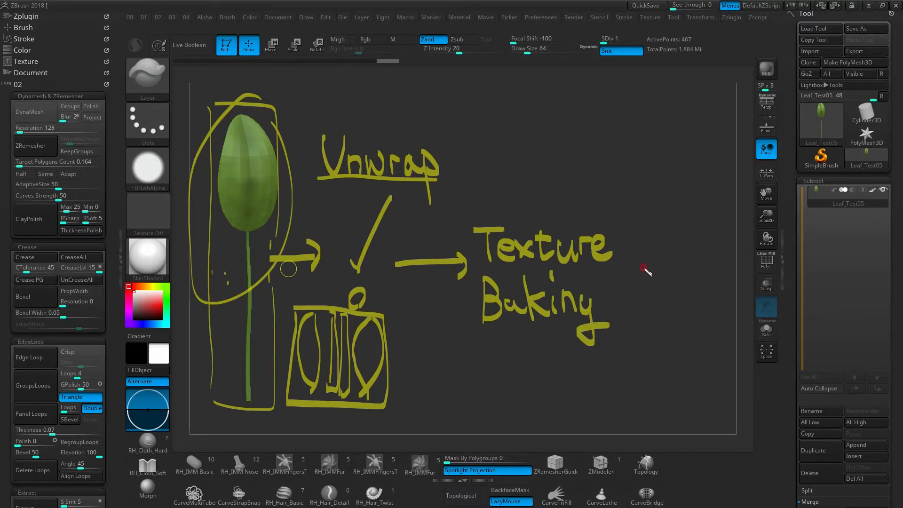
pyautogui.moveTo(530, 364); pyautogui.dragTo(545, 368)
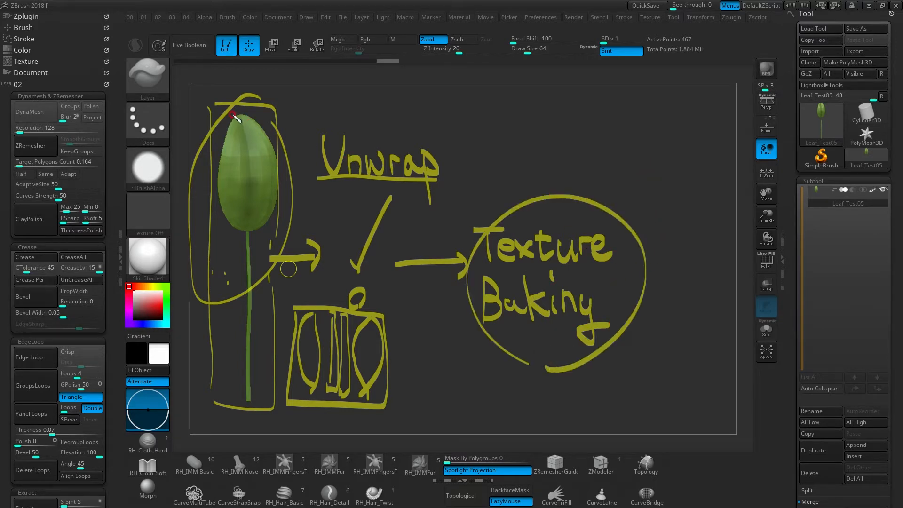
# - Mark the leaf's upper surface and annotate "LowPoly" with an arrow down to "HighPoly", outlining both words
pyautogui.moveTo(239, 137); pyautogui.dragTo(240, 142)
pyautogui.moveTo(242, 144); pyautogui.dragTo(244, 150)
pyautogui.moveTo(247, 159)
pyautogui.mouseDown()
pyautogui.moveTo(246, 167)
pyautogui.moveTo(254, 133)
pyautogui.moveTo(233, 175)
pyautogui.mouseUp()
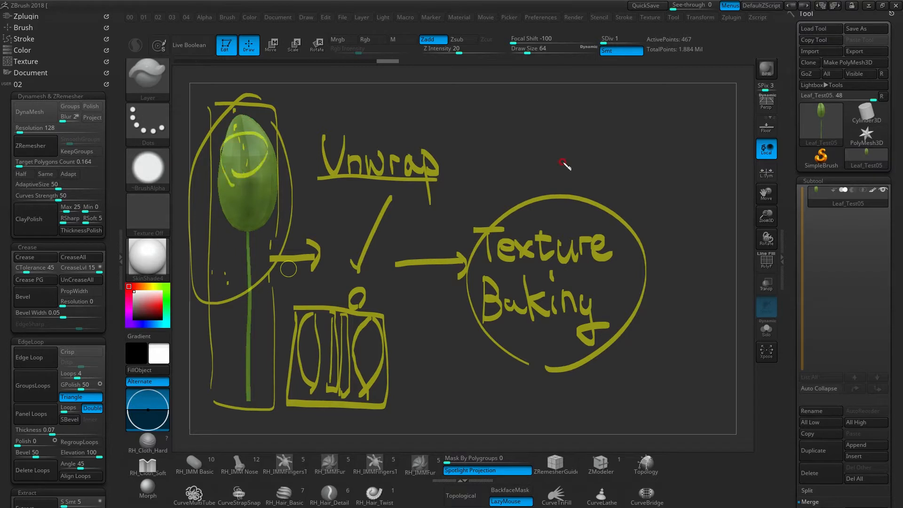
pyautogui.moveTo(647, 177); pyautogui.dragTo(659, 202)
pyautogui.moveTo(668, 192); pyautogui.dragTo(676, 190)
pyautogui.moveTo(707, 185)
pyautogui.mouseDown()
pyautogui.moveTo(703, 174)
pyautogui.moveTo(738, 192)
pyautogui.moveTo(745, 213)
pyautogui.mouseUp()
pyautogui.moveTo(689, 242)
pyautogui.mouseDown()
pyautogui.moveTo(692, 274)
pyautogui.moveTo(717, 269)
pyautogui.mouseUp()
pyautogui.moveTo(646, 311)
pyautogui.mouseDown()
pyautogui.moveTo(695, 317)
pyautogui.moveTo(709, 306)
pyautogui.moveTo(741, 334)
pyautogui.mouseUp()
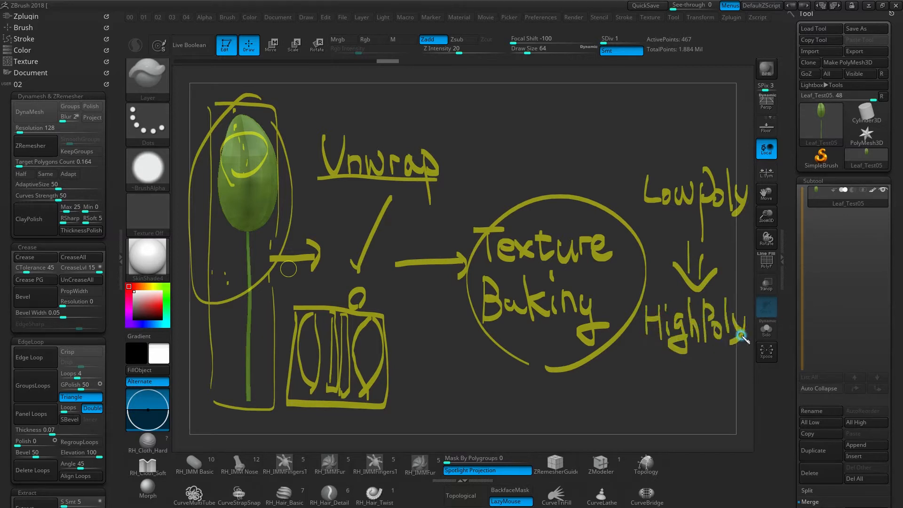
pyautogui.moveTo(646, 349)
pyautogui.mouseDown()
pyautogui.moveTo(709, 269)
pyautogui.moveTo(617, 337)
pyautogui.mouseUp()
pyautogui.moveTo(701, 242)
pyautogui.mouseDown()
pyautogui.moveTo(699, 108)
pyautogui.moveTo(656, 231)
pyautogui.mouseUp()
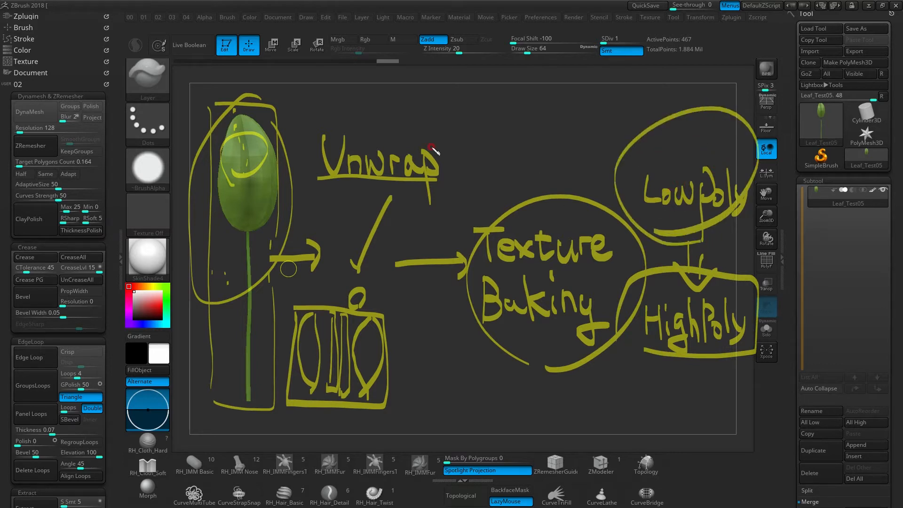
# - Sketch a small branching plant above the "Texture Baking" note, and clear all the annotations
pyautogui.moveTo(531, 190)
pyautogui.mouseDown()
pyautogui.moveTo(512, 112)
pyautogui.moveTo(570, 121)
pyautogui.mouseUp()
pyautogui.moveTo(483, 92)
pyautogui.mouseDown()
pyautogui.moveTo(519, 99)
pyautogui.moveTo(534, 111)
pyautogui.moveTo(524, 121)
pyautogui.moveTo(598, 102)
pyautogui.mouseUp()
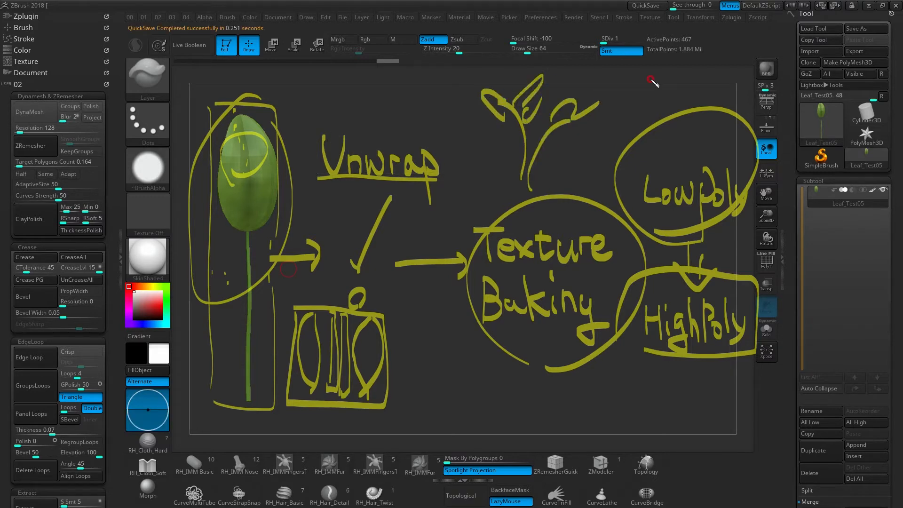
pyautogui.press('Escape')
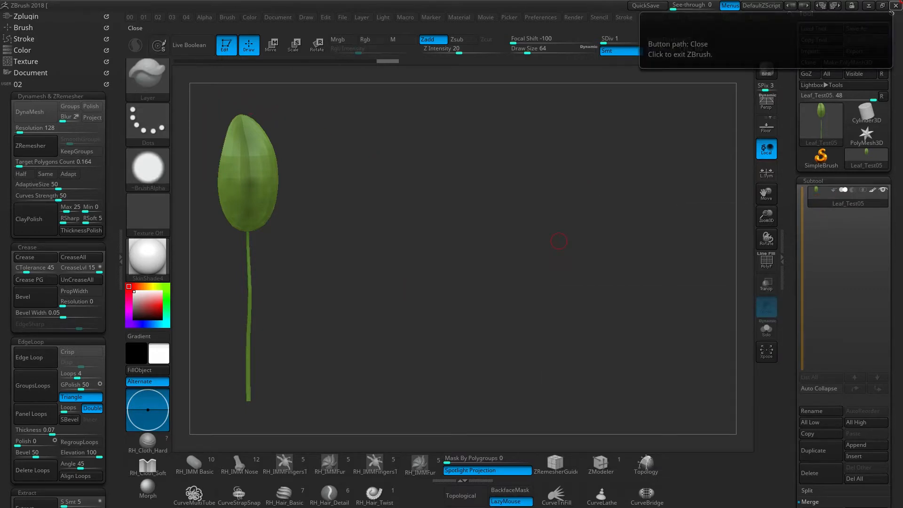
# - Draw an arrow beside the leaf stem and annotate a "SubTool 1" row ending in an arrow
pyautogui.moveTo(271, 250); pyautogui.dragTo(294, 268)
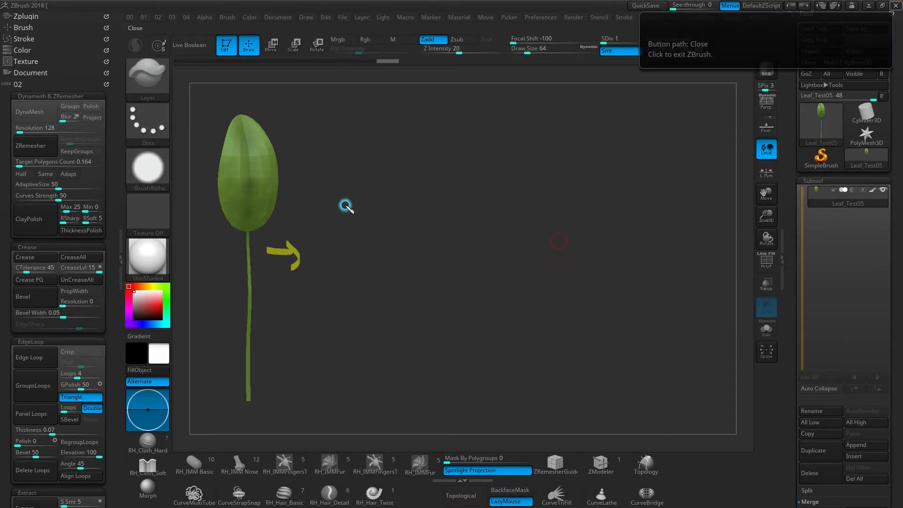
pyautogui.moveTo(329, 131)
pyautogui.mouseDown()
pyautogui.moveTo(316, 164)
pyautogui.moveTo(351, 162)
pyautogui.mouseUp()
pyautogui.moveTo(358, 125); pyautogui.dragTo(359, 160)
pyautogui.moveTo(371, 135)
pyautogui.mouseDown()
pyautogui.moveTo(386, 133)
pyautogui.moveTo(380, 162)
pyautogui.moveTo(389, 142)
pyautogui.mouseUp()
pyautogui.moveTo(406, 141); pyautogui.dragTo(415, 167)
pyautogui.moveTo(441, 132)
pyautogui.mouseDown()
pyautogui.moveTo(444, 165)
pyautogui.moveTo(477, 160)
pyautogui.mouseUp()
pyautogui.moveTo(519, 138); pyautogui.dragTo(545, 137)
pyautogui.moveTo(519, 151); pyautogui.dragTo(540, 149)
pyautogui.moveTo(541, 128); pyautogui.dragTo(543, 162)
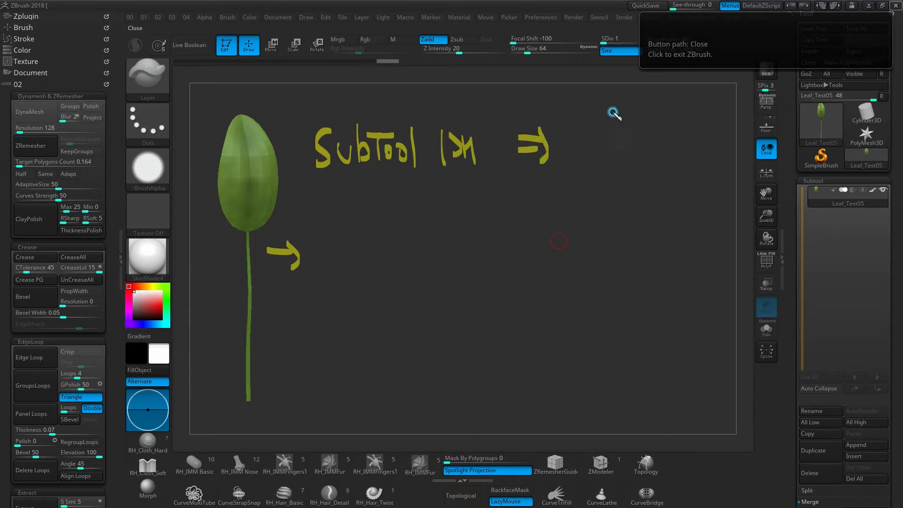
# - Sketch a single UV square at the end of the "SubTool 1" row and label it "Unwrap"
pyautogui.moveTo(577, 115); pyautogui.dragTo(575, 169)
pyautogui.moveTo(577, 111)
pyautogui.mouseDown()
pyautogui.moveTo(640, 112)
pyautogui.moveTo(575, 171)
pyautogui.mouseUp()
pyautogui.moveTo(648, 89)
pyautogui.mouseDown()
pyautogui.moveTo(665, 109)
pyautogui.moveTo(685, 100)
pyautogui.moveTo(701, 111)
pyautogui.moveTo(723, 100)
pyautogui.moveTo(739, 111)
pyautogui.mouseUp()
# - Annotate a "SubTool 2" row with an arrow leading to two adjoining UV squares
pyautogui.moveTo(337, 211)
pyautogui.mouseDown()
pyautogui.moveTo(346, 235)
pyautogui.moveTo(395, 205)
pyautogui.moveTo(416, 231)
pyautogui.moveTo(460, 210)
pyautogui.moveTo(472, 234)
pyautogui.moveTo(540, 221)
pyautogui.moveTo(543, 212)
pyautogui.moveTo(542, 238)
pyautogui.mouseUp()
pyautogui.moveTo(581, 201)
pyautogui.mouseDown()
pyautogui.moveTo(587, 251)
pyautogui.moveTo(654, 248)
pyautogui.mouseUp()
pyautogui.moveTo(589, 256); pyautogui.dragTo(653, 248)
pyautogui.moveTo(653, 189); pyautogui.dragTo(656, 256)
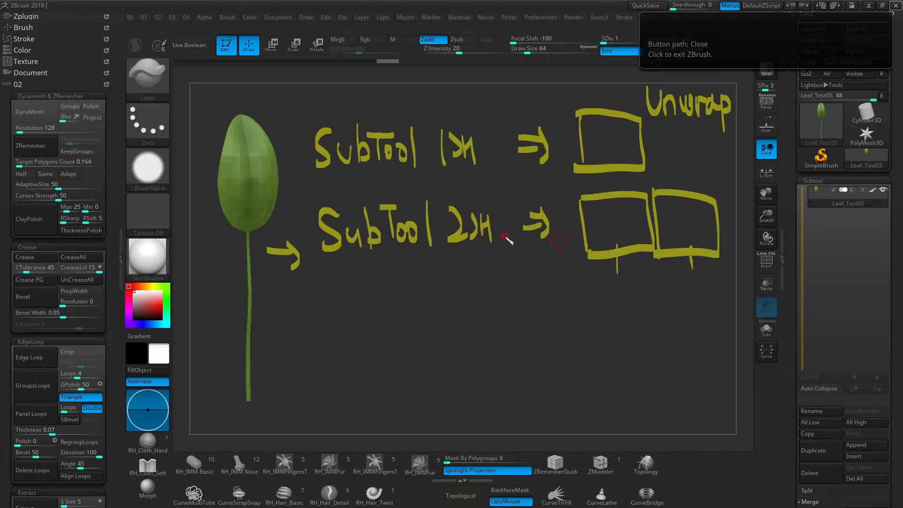
# - Annotate a third row marked "3" with an arrow leading to three UV squares
pyautogui.moveTo(459, 295)
pyautogui.mouseDown()
pyautogui.moveTo(460, 329)
pyautogui.moveTo(481, 329)
pyautogui.mouseUp()
pyautogui.moveTo(484, 305); pyautogui.dragTo(496, 330)
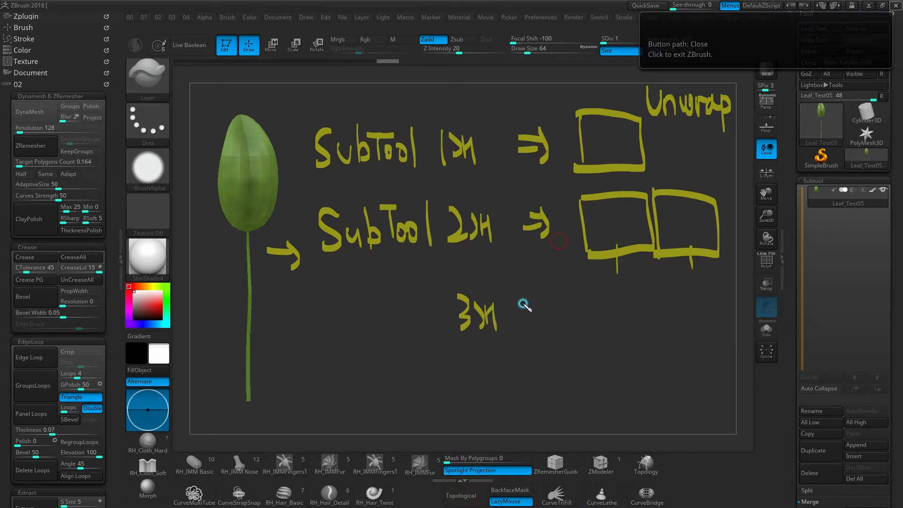
pyautogui.moveTo(548, 313)
pyautogui.mouseDown()
pyautogui.moveTo(567, 314)
pyautogui.moveTo(581, 353)
pyautogui.mouseUp()
pyautogui.moveTo(583, 294); pyautogui.dragTo(580, 351)
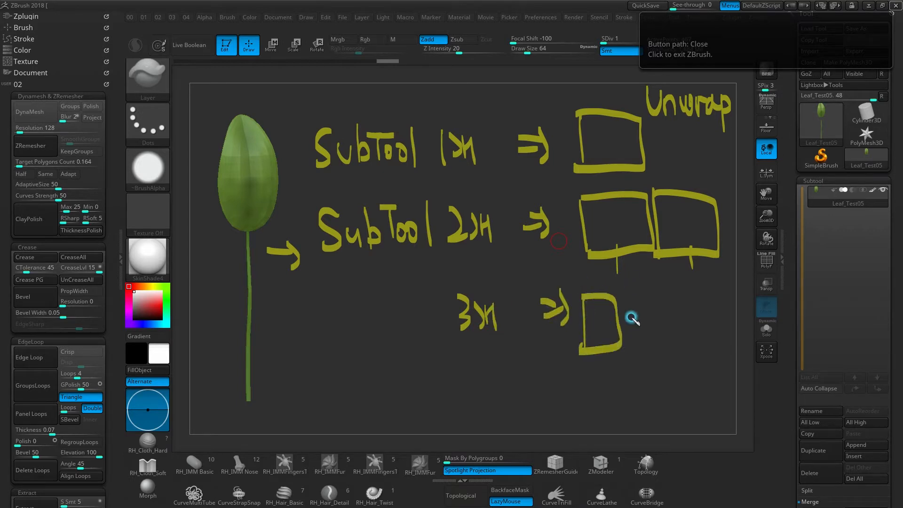
pyautogui.moveTo(639, 341); pyautogui.dragTo(681, 341)
pyautogui.moveTo(695, 294)
pyautogui.mouseDown()
pyautogui.moveTo(694, 345)
pyautogui.moveTo(677, 340)
pyautogui.mouseUp()
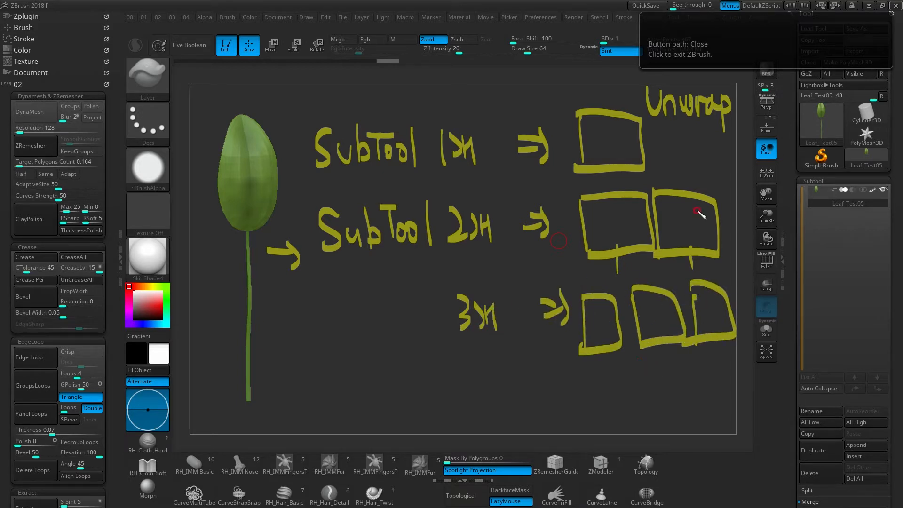
# - Circle the Leaf_Test05 subtool and mark it as one, sketch islands in the single UV square, and clear the annotations
pyautogui.moveTo(819, 207); pyautogui.dragTo(833, 179)
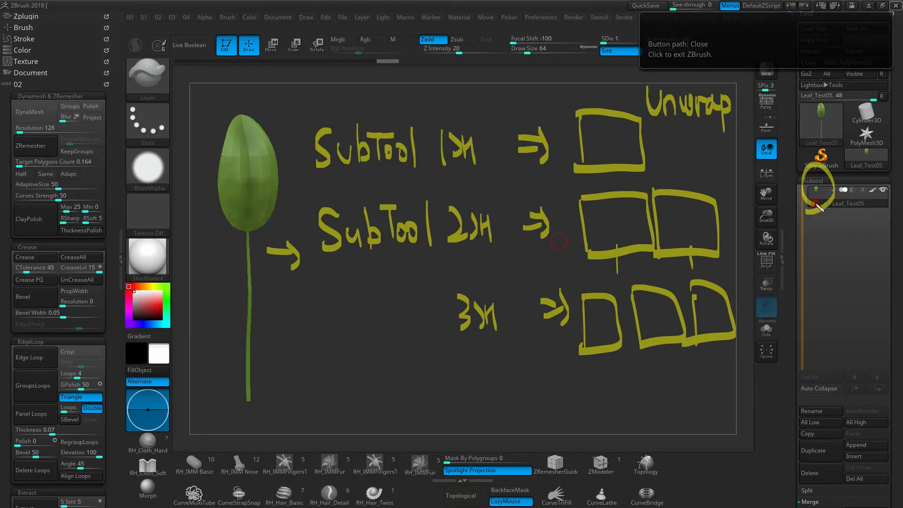
pyautogui.moveTo(884, 209)
pyautogui.mouseDown()
pyautogui.moveTo(853, 174)
pyautogui.moveTo(874, 218)
pyautogui.mouseUp()
pyautogui.moveTo(761, 187)
pyautogui.mouseDown()
pyautogui.moveTo(771, 196)
pyautogui.moveTo(786, 191)
pyautogui.moveTo(795, 207)
pyautogui.mouseUp()
pyautogui.moveTo(581, 117)
pyautogui.mouseDown()
pyautogui.moveTo(635, 171)
pyautogui.moveTo(586, 104)
pyautogui.moveTo(561, 165)
pyautogui.moveTo(562, 153)
pyautogui.moveTo(607, 119)
pyautogui.moveTo(628, 140)
pyautogui.mouseUp()
pyautogui.click(650, 165)
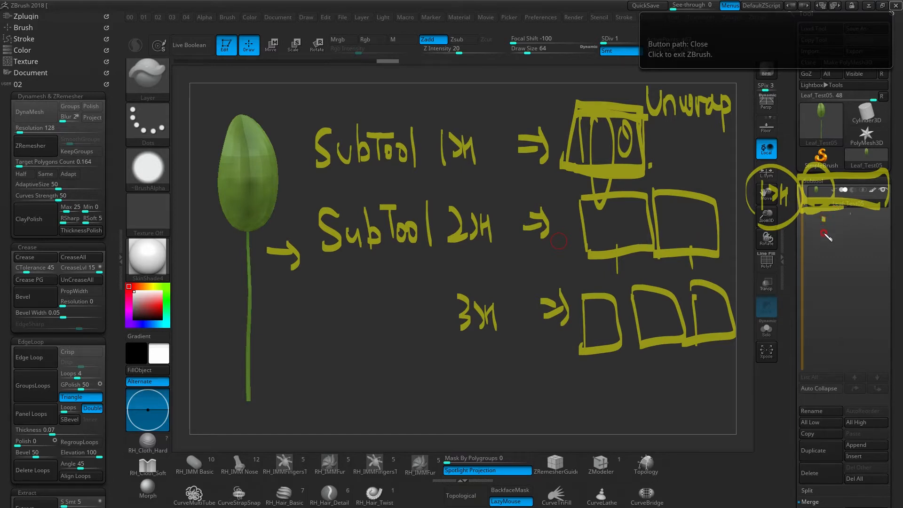
pyautogui.moveTo(827, 269)
pyautogui.mouseDown()
pyautogui.moveTo(816, 185)
pyautogui.moveTo(882, 274)
pyautogui.moveTo(819, 177)
pyautogui.moveTo(878, 278)
pyautogui.moveTo(795, 181)
pyautogui.moveTo(880, 275)
pyautogui.mouseUp()
pyautogui.press('Escape')
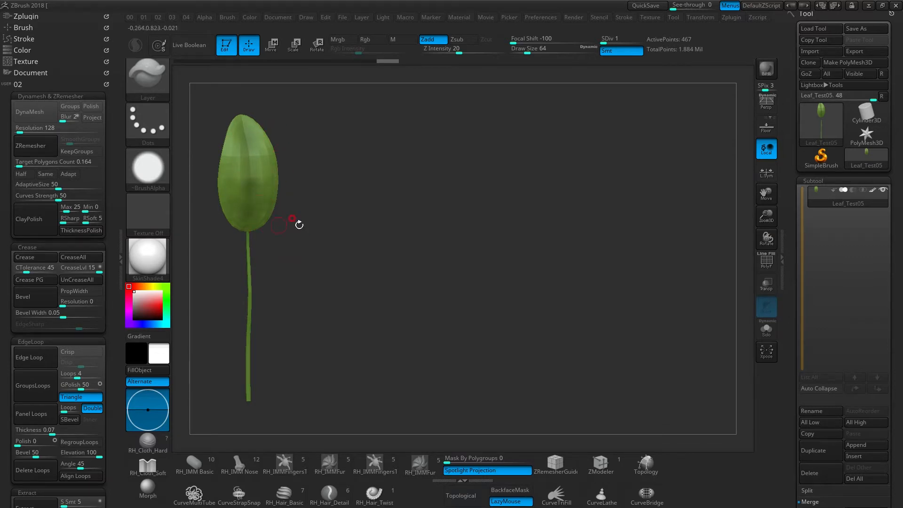
# - Show the leaf's polygroup wireframe and assign the whole leaf and stem to a single polygroup
pyautogui.moveTo(349, 242)
pyautogui.keyDown('alt'); pyautogui.mouseDown()
pyautogui.moveTo(435, 234)
pyautogui.moveTo(461, 198)
pyautogui.moveTo(495, 193)
pyautogui.moveTo(482, 219)
pyautogui.moveTo(445, 218)
pyautogui.mouseUp(); pyautogui.keyUp('alt')
pyautogui.hotkey('shift', 'f')
pyautogui.press('ctrl')
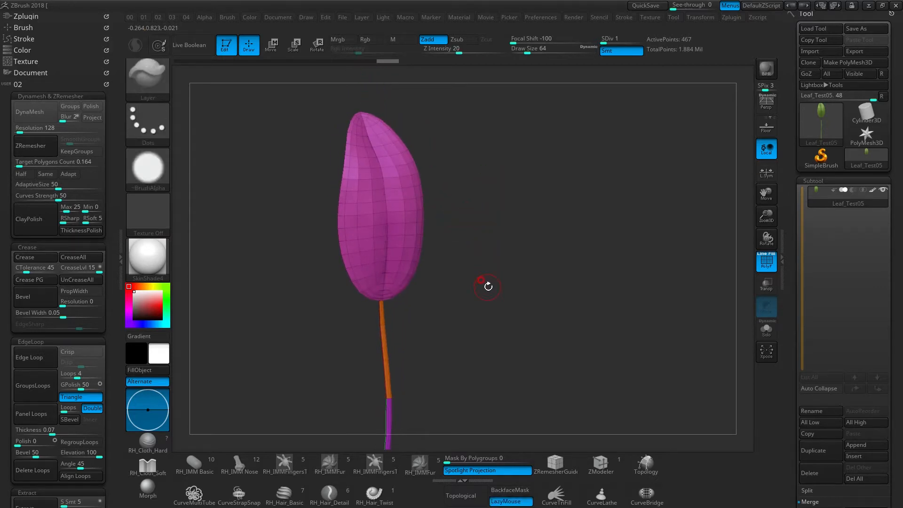
pyautogui.hotkey('ctrl', 'w')
pyautogui.keyDown('alt'); pyautogui.moveTo(438, 291); pyautogui.dragTo(347, 226); pyautogui.keyUp('alt')
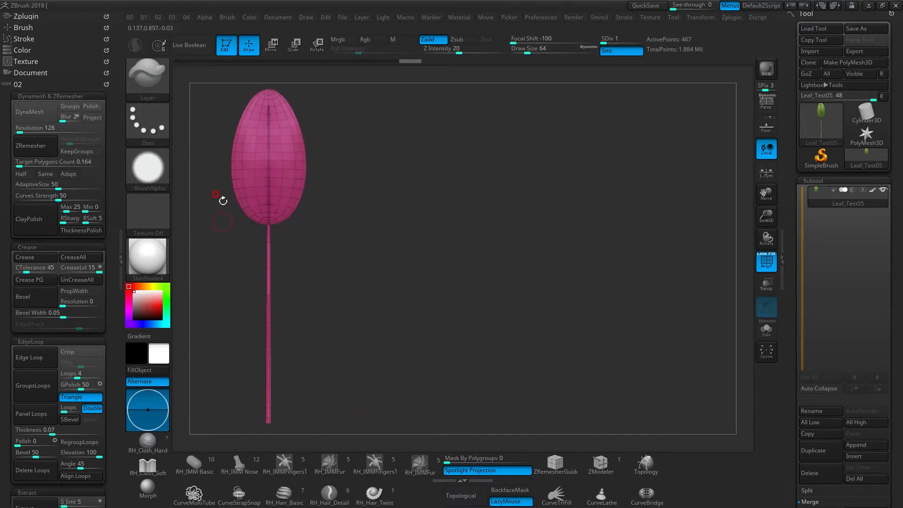
# - Take a canvas snapshot of the leaf and turn the live model beside it to show its other side
pyautogui.moveTo(396, 235); pyautogui.dragTo(340, 227)
pyautogui.keyDown('alt'); pyautogui.moveTo(326, 279); pyautogui.dragTo(341, 257); pyautogui.keyUp('alt')
pyautogui.hotkey('shift', 's')
pyautogui.keyDown('alt'); pyautogui.moveTo(315, 303); pyautogui.dragTo(490, 286); pyautogui.keyUp('alt')
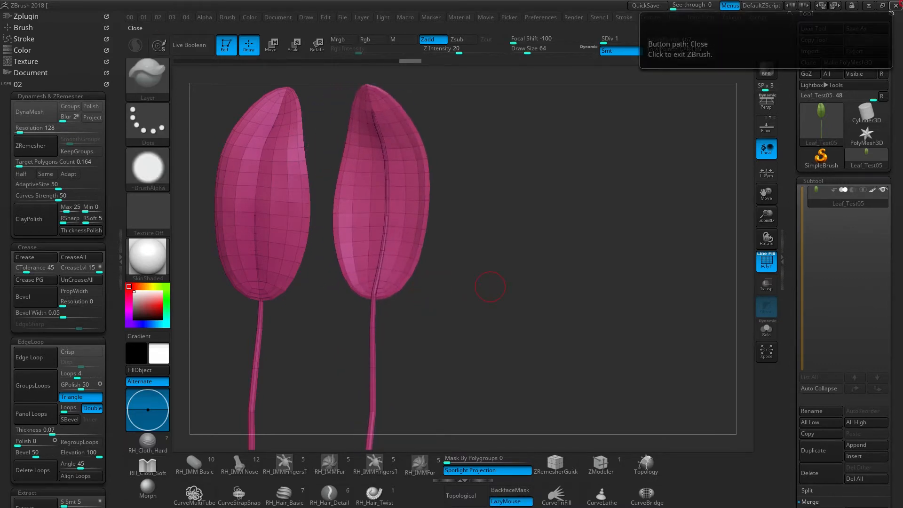
# - Label each of the two leaf views "Polygroup" and mark the division of the stem
pyautogui.moveTo(289, 135)
pyautogui.mouseDown()
pyautogui.moveTo(321, 94)
pyautogui.moveTo(315, 84)
pyautogui.moveTo(328, 90)
pyautogui.moveTo(379, 47)
pyautogui.mouseUp()
pyautogui.moveTo(410, 175)
pyautogui.mouseDown()
pyautogui.moveTo(480, 178)
pyautogui.moveTo(463, 166)
pyautogui.moveTo(479, 151)
pyautogui.moveTo(503, 168)
pyautogui.moveTo(540, 142)
pyautogui.moveTo(555, 147)
pyautogui.mouseUp()
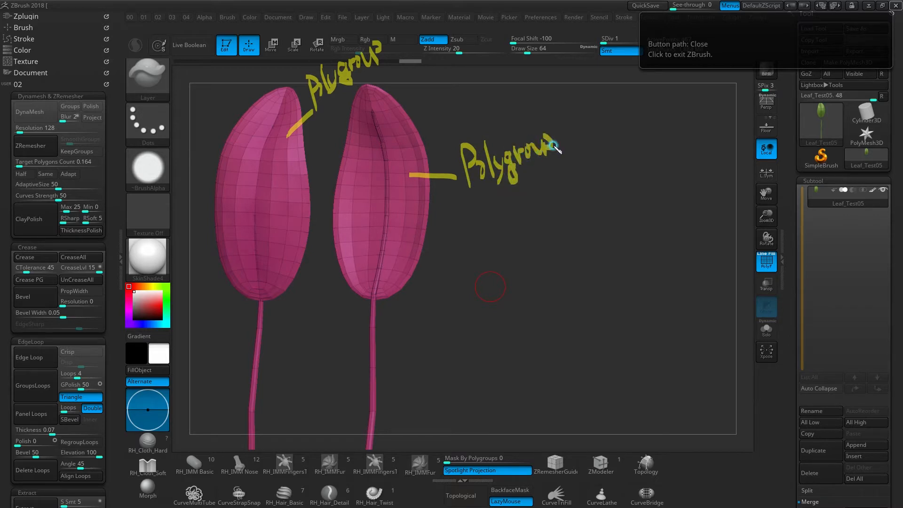
pyautogui.moveTo(245, 313)
pyautogui.mouseDown()
pyautogui.moveTo(250, 430)
pyautogui.moveTo(225, 343)
pyautogui.moveTo(304, 330)
pyautogui.mouseUp()
pyautogui.moveTo(264, 290)
pyautogui.mouseDown()
pyautogui.moveTo(249, 396)
pyautogui.moveTo(301, 378)
pyautogui.mouseUp()
pyautogui.moveTo(230, 269); pyautogui.dragTo(260, 266)
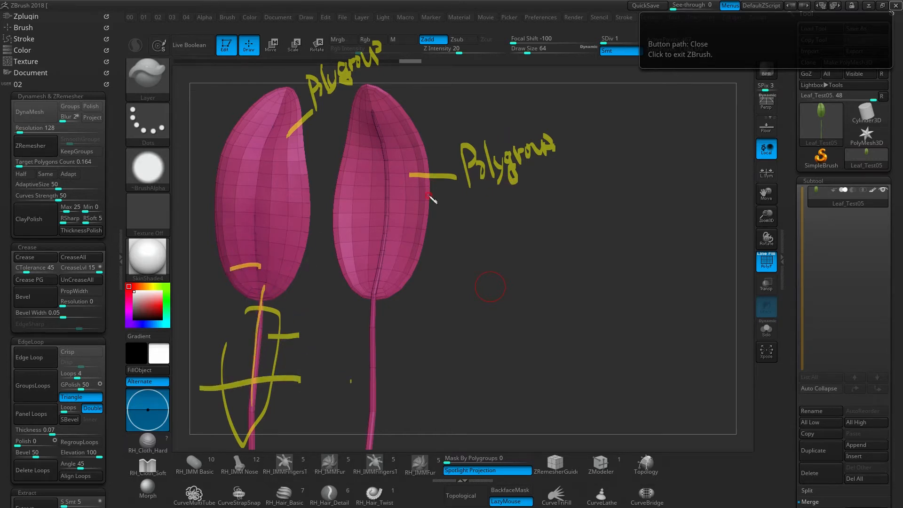
# - Write a boxed "PolyGroup 4" note and sketch a UV square below it containing two leaf-shaped and two strip-shaped islands
pyautogui.moveTo(608, 126)
pyautogui.mouseDown()
pyautogui.moveTo(604, 92)
pyautogui.moveTo(628, 89)
pyautogui.moveTo(652, 119)
pyautogui.moveTo(751, 88)
pyautogui.moveTo(746, 111)
pyautogui.mouseUp()
pyautogui.moveTo(588, 71)
pyautogui.mouseDown()
pyautogui.moveTo(743, 129)
pyautogui.moveTo(590, 78)
pyautogui.mouseUp()
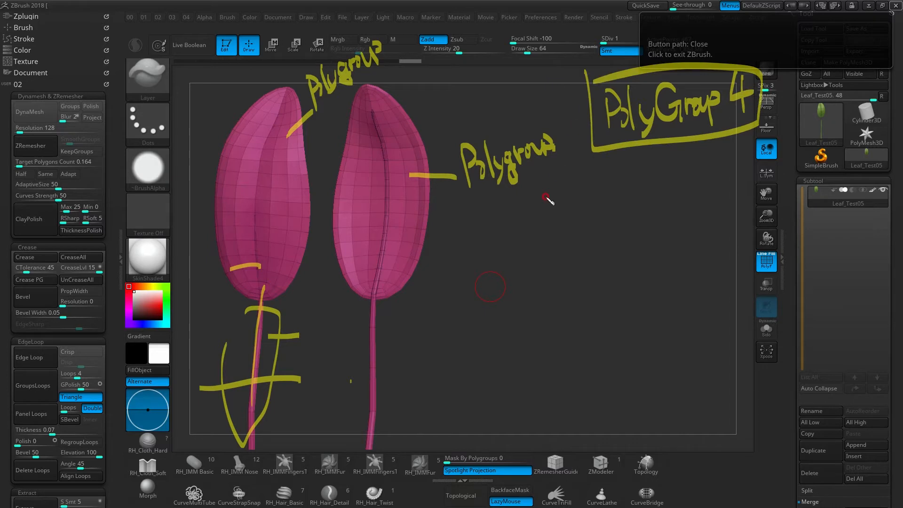
pyautogui.moveTo(503, 217)
pyautogui.mouseDown()
pyautogui.moveTo(717, 207)
pyautogui.moveTo(489, 383)
pyautogui.moveTo(715, 206)
pyautogui.mouseUp()
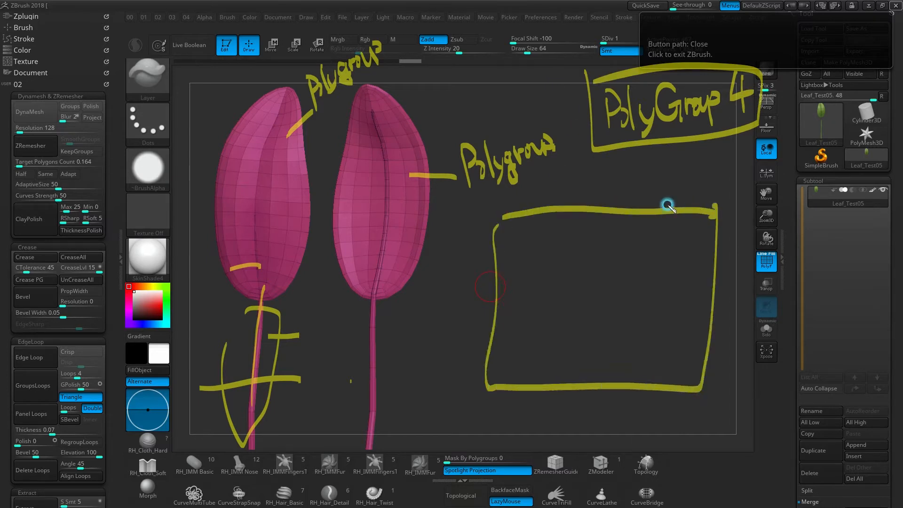
pyautogui.moveTo(526, 228)
pyautogui.mouseDown()
pyautogui.moveTo(514, 346)
pyautogui.moveTo(528, 226)
pyautogui.mouseUp()
pyautogui.moveTo(583, 228)
pyautogui.mouseDown()
pyautogui.moveTo(574, 268)
pyautogui.moveTo(614, 335)
pyautogui.moveTo(590, 225)
pyautogui.mouseUp()
pyautogui.moveTo(637, 248); pyautogui.dragTo(636, 362)
pyautogui.moveTo(642, 228); pyautogui.dragTo(637, 359)
pyautogui.moveTo(681, 227); pyautogui.dragTo(662, 362)
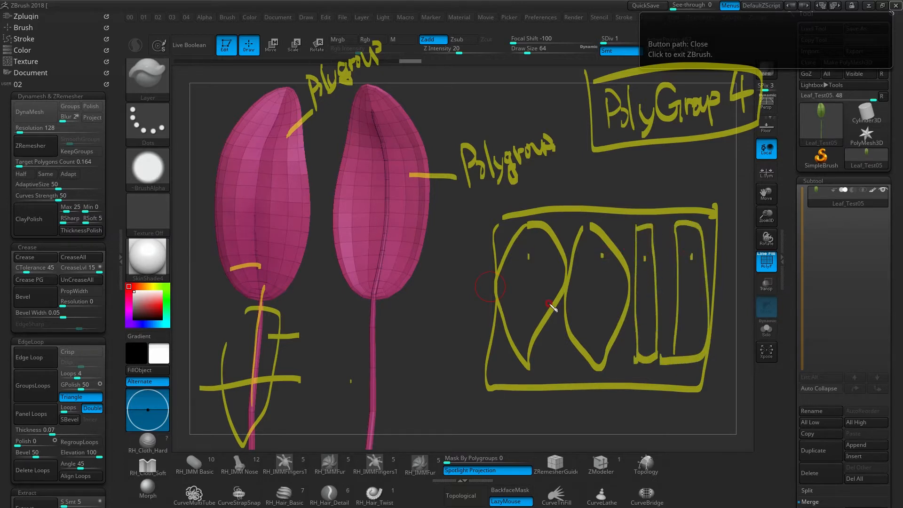
# - Label the first leaf-shaped island in the UV square "UV Island" with a pointer line
pyautogui.moveTo(536, 231)
pyautogui.mouseDown()
pyautogui.moveTo(575, 181)
pyautogui.moveTo(606, 160)
pyautogui.moveTo(603, 194)
pyautogui.mouseUp()
pyautogui.moveTo(628, 155)
pyautogui.mouseDown()
pyautogui.moveTo(641, 162)
pyautogui.moveTo(644, 194)
pyautogui.mouseUp()
pyautogui.moveTo(669, 182); pyautogui.dragTo(659, 195)
pyautogui.moveTo(678, 157)
pyautogui.mouseDown()
pyautogui.moveTo(679, 197)
pyautogui.moveTo(697, 197)
pyautogui.mouseUp()
pyautogui.moveTo(696, 198); pyautogui.dragTo(716, 193)
pyautogui.moveTo(714, 141); pyautogui.dragTo(728, 191)
pyautogui.moveTo(514, 237)
pyautogui.mouseDown()
pyautogui.moveTo(540, 232)
pyautogui.moveTo(510, 351)
pyautogui.mouseUp()
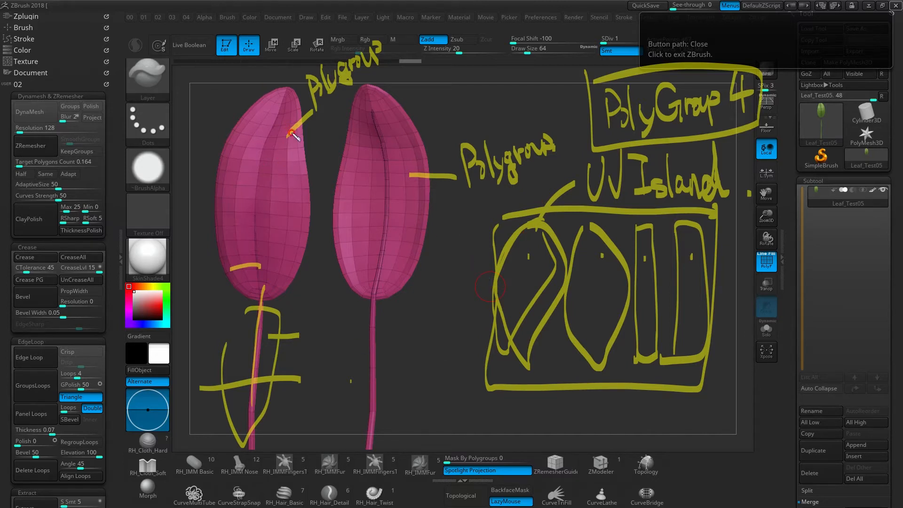
# - Circle the snapshot leaf and sketch a round gridded UV island inside a square beside the stem
pyautogui.moveTo(301, 84)
pyautogui.mouseDown()
pyautogui.moveTo(316, 121)
pyautogui.moveTo(316, 91)
pyautogui.mouseUp()
pyautogui.moveTo(435, 297)
pyautogui.mouseDown()
pyautogui.moveTo(389, 337)
pyautogui.moveTo(468, 347)
pyautogui.moveTo(424, 301)
pyautogui.moveTo(464, 319)
pyautogui.mouseUp()
pyautogui.moveTo(383, 336); pyautogui.dragTo(462, 345)
pyautogui.moveTo(394, 364); pyautogui.dragTo(463, 361)
pyautogui.moveTo(416, 296)
pyautogui.mouseDown()
pyautogui.moveTo(413, 370)
pyautogui.moveTo(429, 383)
pyautogui.mouseUp()
pyautogui.moveTo(442, 297); pyautogui.dragTo(442, 374)
pyautogui.moveTo(453, 303); pyautogui.dragTo(456, 366)
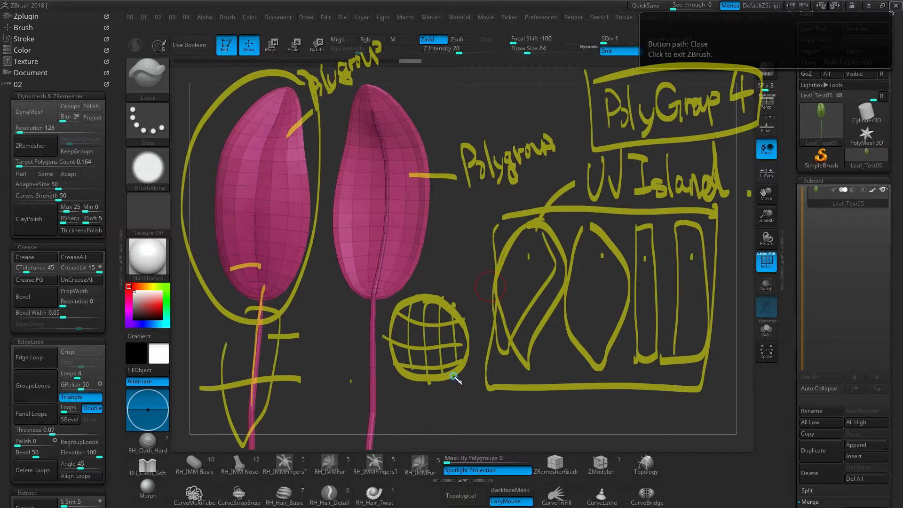
pyautogui.moveTo(338, 330)
pyautogui.mouseDown()
pyautogui.moveTo(317, 324)
pyautogui.moveTo(346, 375)
pyautogui.moveTo(451, 396)
pyautogui.moveTo(388, 400)
pyautogui.mouseUp()
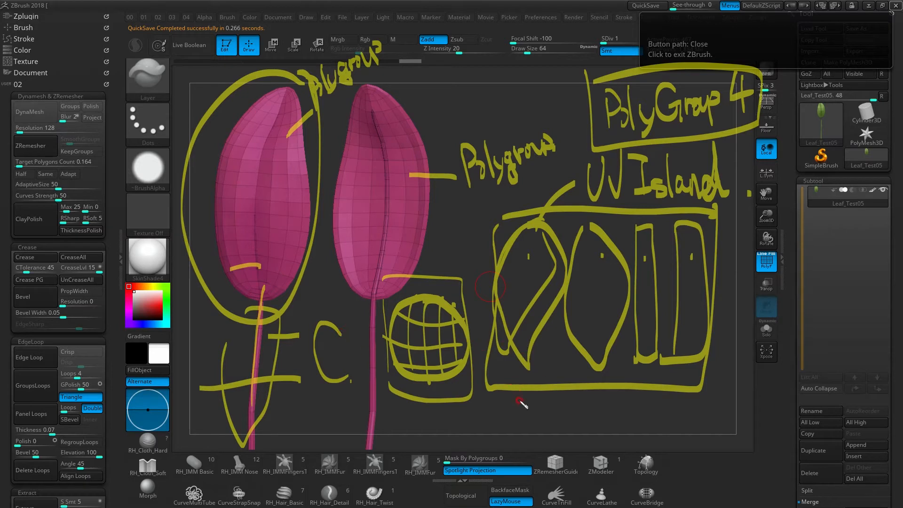
# - Sketch two ovals under the UV square and clear all the annotations
pyautogui.moveTo(517, 399)
pyautogui.mouseDown()
pyautogui.moveTo(548, 409)
pyautogui.moveTo(517, 394)
pyautogui.mouseUp()
pyautogui.moveTo(570, 401)
pyautogui.mouseDown()
pyautogui.moveTo(579, 425)
pyautogui.moveTo(566, 396)
pyautogui.mouseUp()
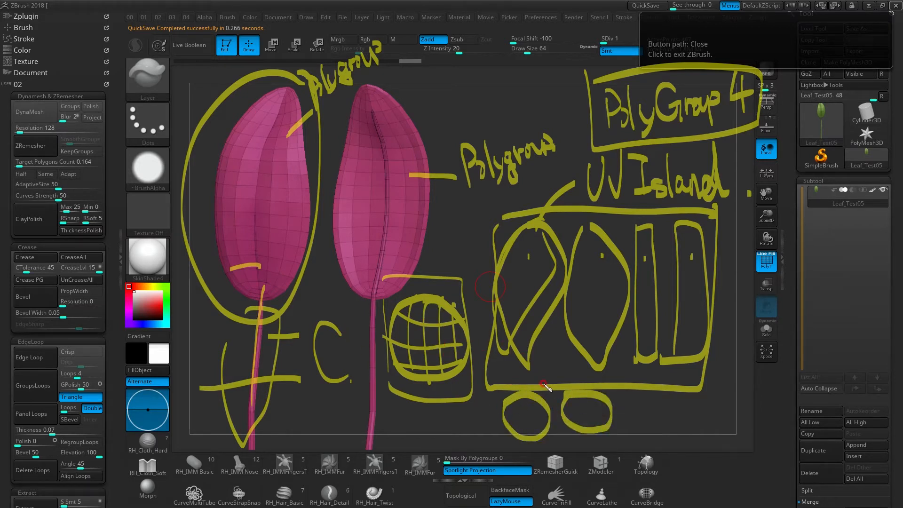
pyautogui.press('Escape')
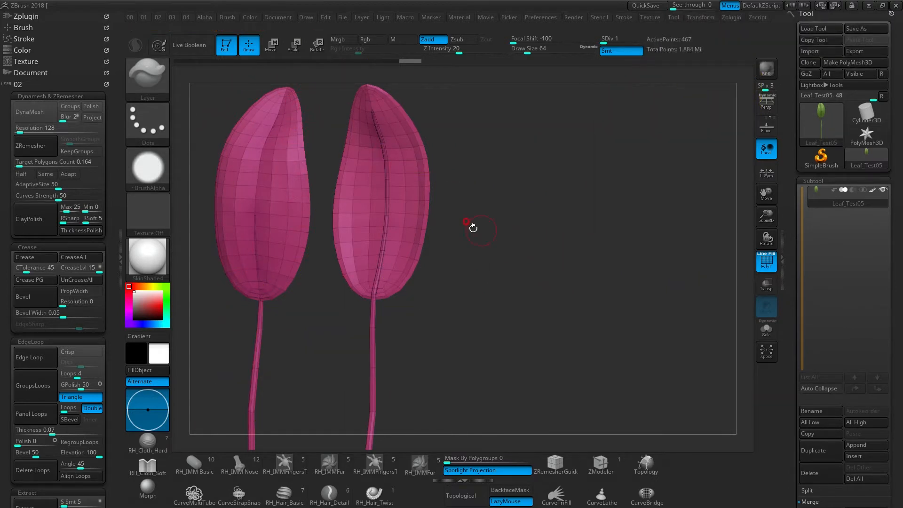
# - Set the SelectRect brush's stroke to Lasso and frame the leaf's side edge up close
pyautogui.moveTo(543, 315)
pyautogui.mouseDown()
pyautogui.moveTo(504, 238)
pyautogui.moveTo(438, 239)
pyautogui.moveTo(376, 158)
pyautogui.moveTo(395, 202)
pyautogui.moveTo(376, 234)
pyautogui.moveTo(413, 225)
pyautogui.moveTo(376, 232)
pyautogui.moveTo(371, 264)
pyautogui.mouseUp()
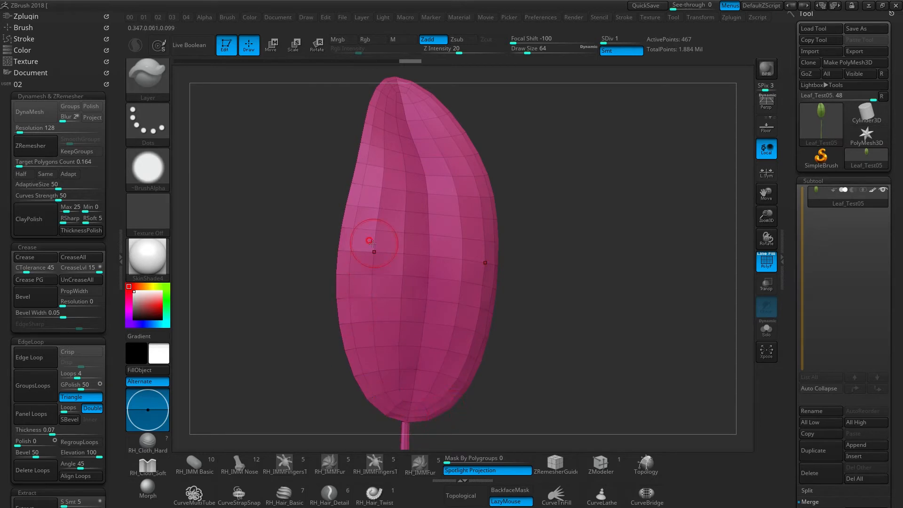
pyautogui.keyDown('alt'); pyautogui.moveTo(426, 223); pyautogui.dragTo(393, 237, button='right'); pyautogui.keyUp('alt')
pyautogui.hotkey('ctrl', 'shift')
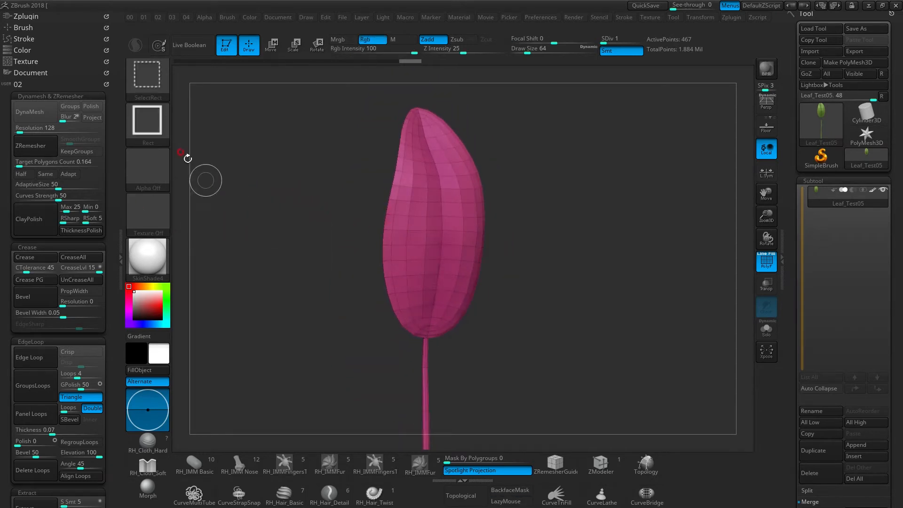
pyautogui.click(150, 114)
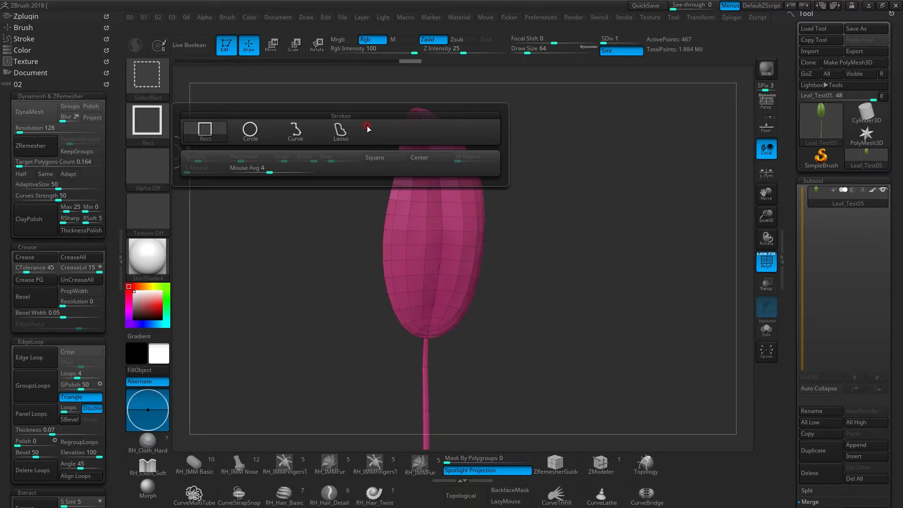
pyautogui.click(343, 131)
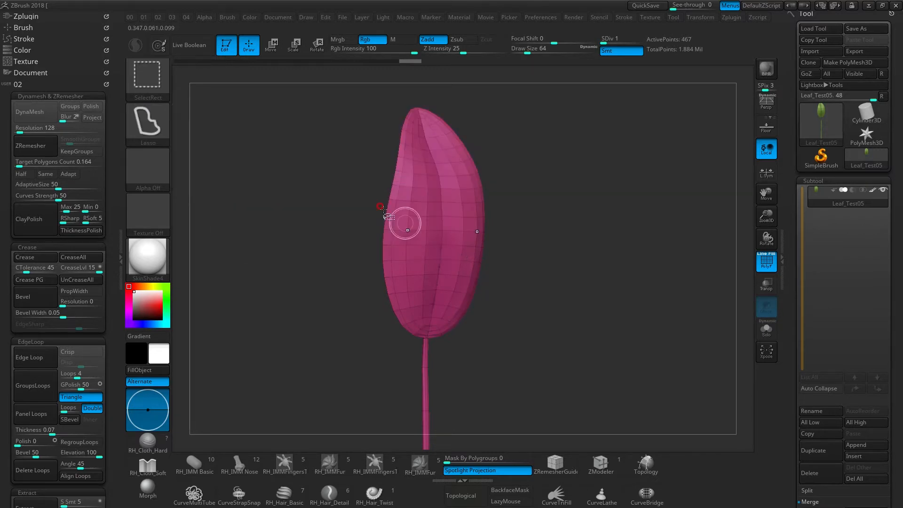
pyautogui.moveTo(399, 195)
pyautogui.keyDown('alt'); pyautogui.mouseDown(button='right')
pyautogui.moveTo(409, 204)
pyautogui.moveTo(457, 163)
pyautogui.mouseUp(button='right'); pyautogui.keyUp('alt')
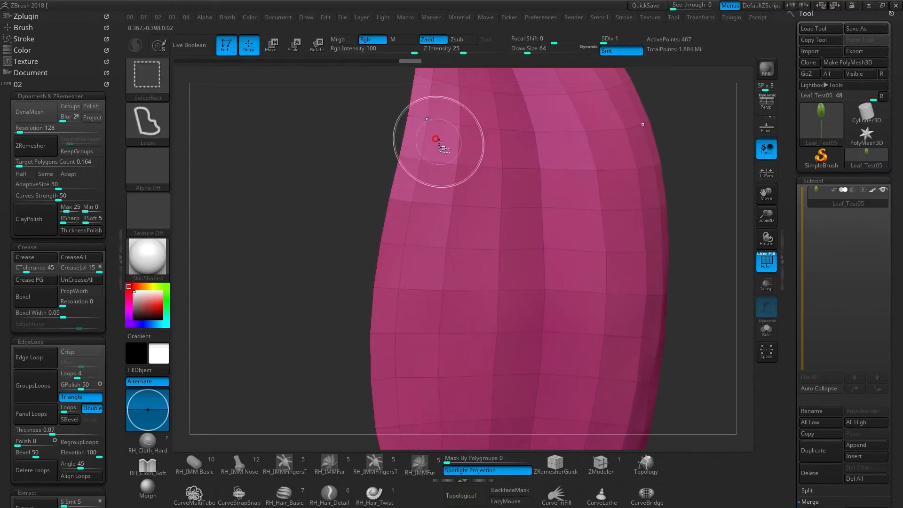
pyautogui.moveTo(436, 138); pyautogui.dragTo(429, 74, button='right')
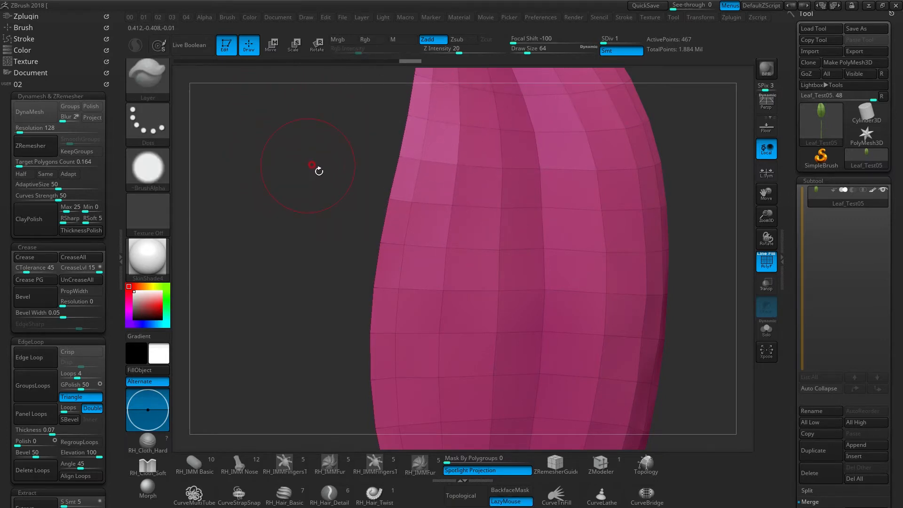
# - Trace an annotation line along the leaf's outer edge loop and clear it
pyautogui.press('ctrl')
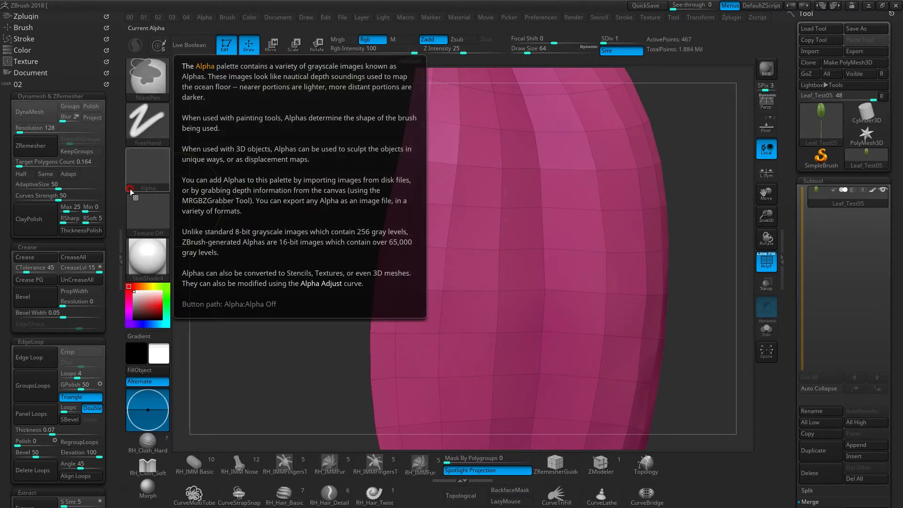
pyautogui.press('ctrl')
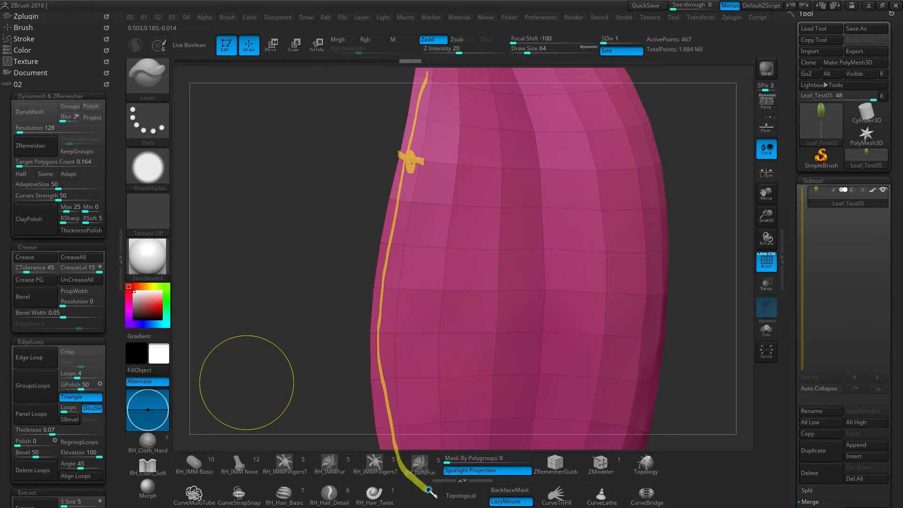
pyautogui.click(480, 366)
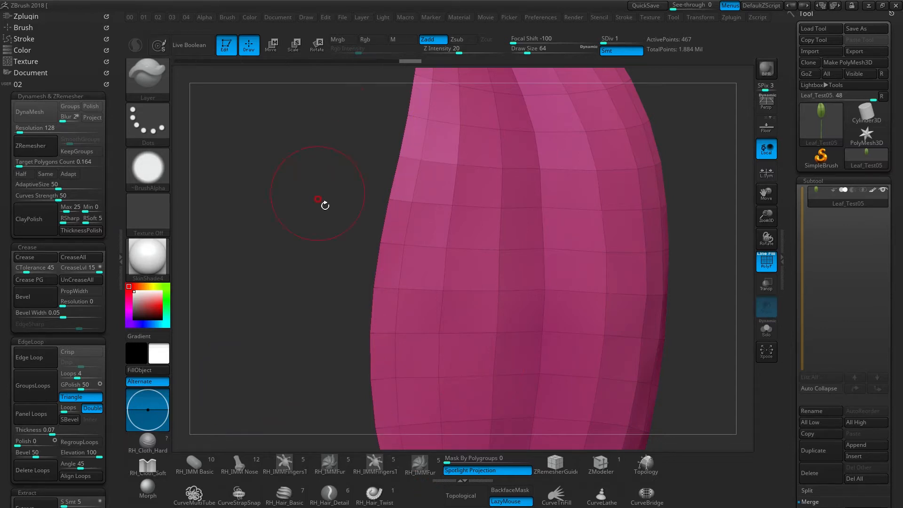
# - Hide the polygon loop along the leaf's outer rim with the lasso selection and inspect the resulting gap
pyautogui.hotkey('ctrl', 'shift')
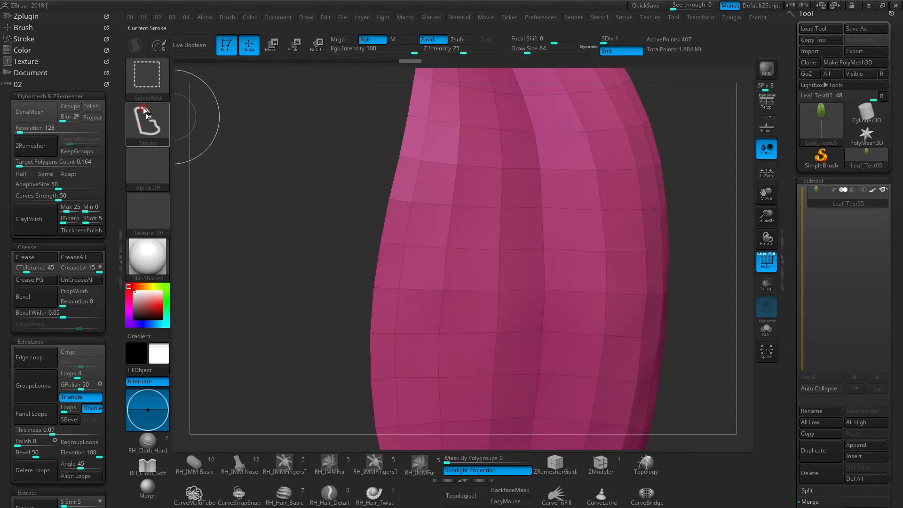
pyautogui.keyDown('ctrl'); pyautogui.keyDown('shift'); pyautogui.click(406, 155); pyautogui.keyUp('shift'); pyautogui.keyUp('ctrl')
pyautogui.moveTo(471, 216)
pyautogui.mouseDown(button='right')
pyautogui.moveTo(469, 204)
pyautogui.moveTo(494, 211)
pyautogui.moveTo(459, 212)
pyautogui.moveTo(481, 206)
pyautogui.moveTo(449, 173)
pyautogui.mouseUp(button='right')
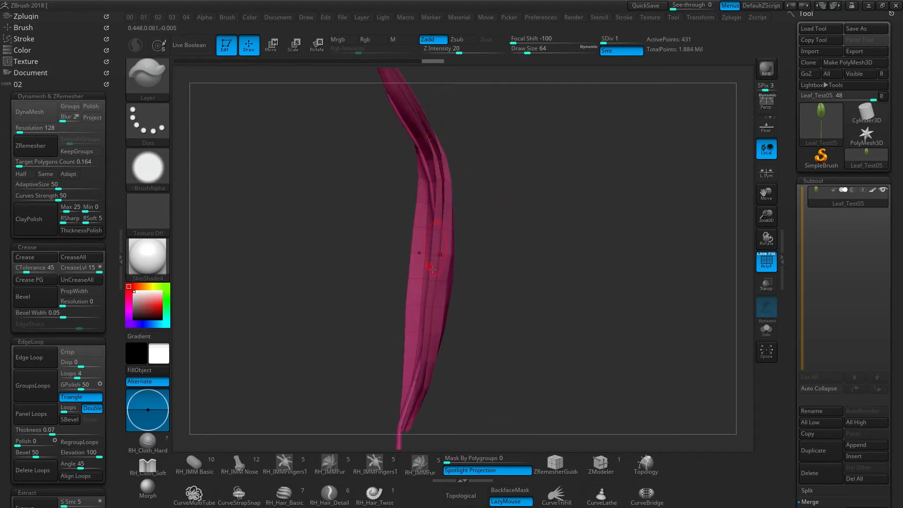
pyautogui.moveTo(442, 229)
pyautogui.mouseDown(button='right')
pyautogui.moveTo(463, 222)
pyautogui.moveTo(432, 215)
pyautogui.mouseUp(button='right')
pyautogui.moveTo(437, 184); pyautogui.dragTo(452, 186, button='right')
pyautogui.moveTo(453, 186)
pyautogui.keyDown('ctrl'); pyautogui.mouseDown(button='right')
pyautogui.moveTo(453, 203)
pyautogui.moveTo(422, 185)
pyautogui.mouseUp(button='right'); pyautogui.keyUp('ctrl')
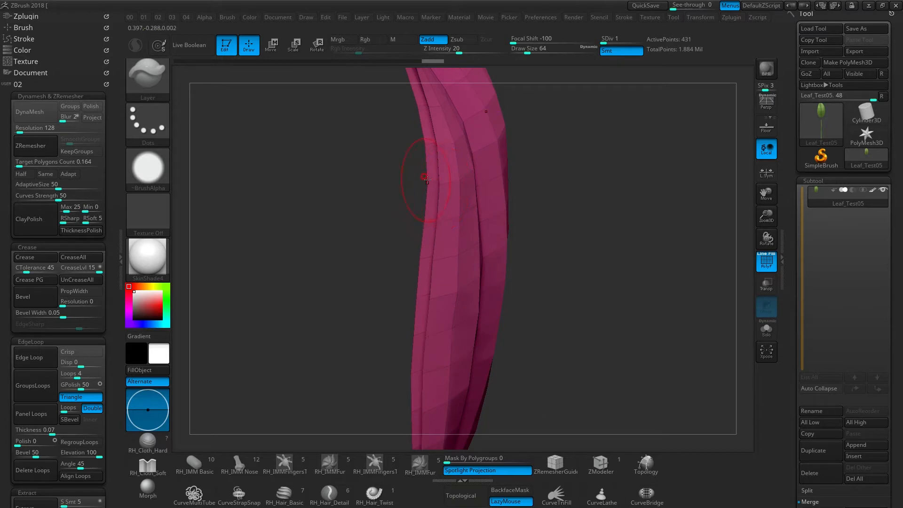
pyautogui.moveTo(431, 182); pyautogui.dragTo(451, 193, button='right')
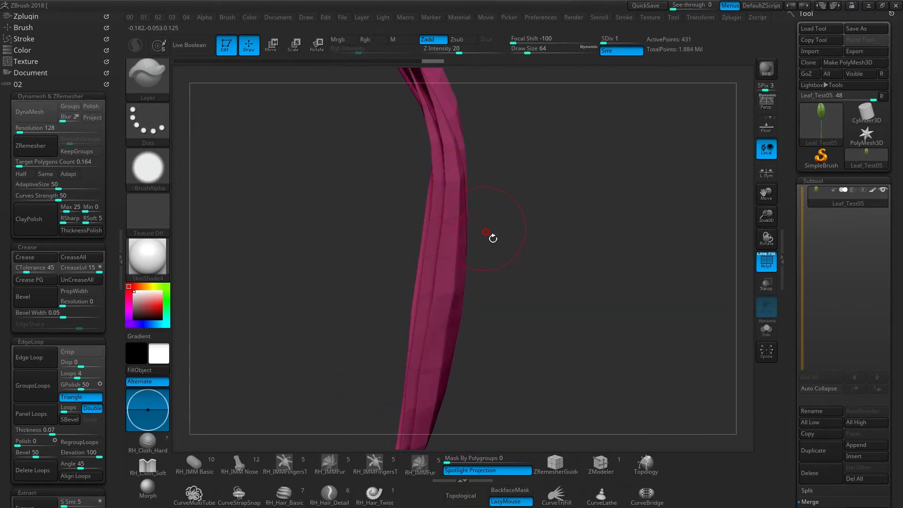
# - Apply Auto Groups to the visible leaf parts so the separated sides get their own polygroups
pyautogui.scroll(-10, 831, 211)
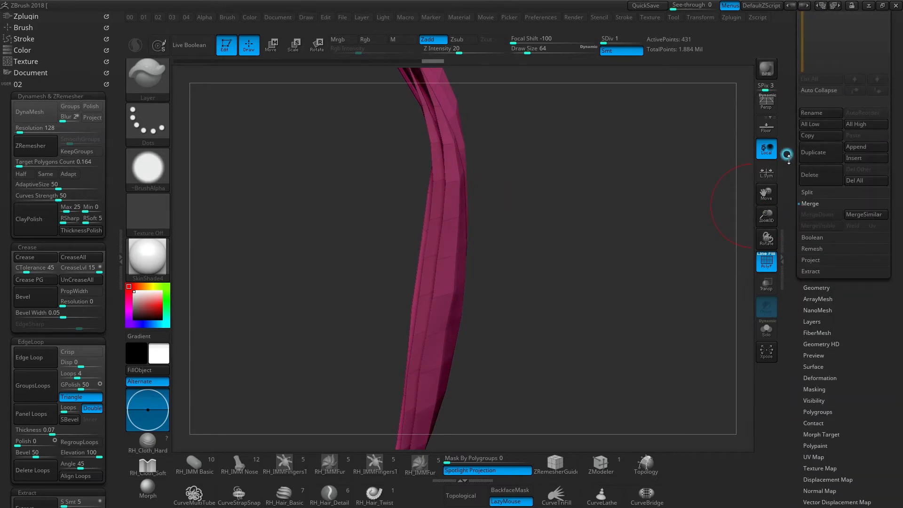
pyautogui.click(819, 229)
pyautogui.moveTo(793, 141); pyautogui.dragTo(793, 237)
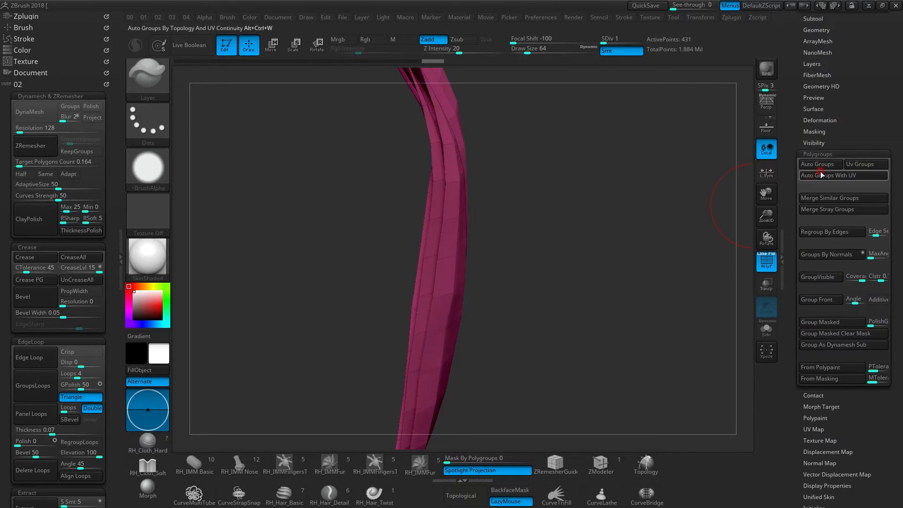
pyautogui.click(820, 163)
pyautogui.moveTo(499, 195); pyautogui.dragTo(469, 213)
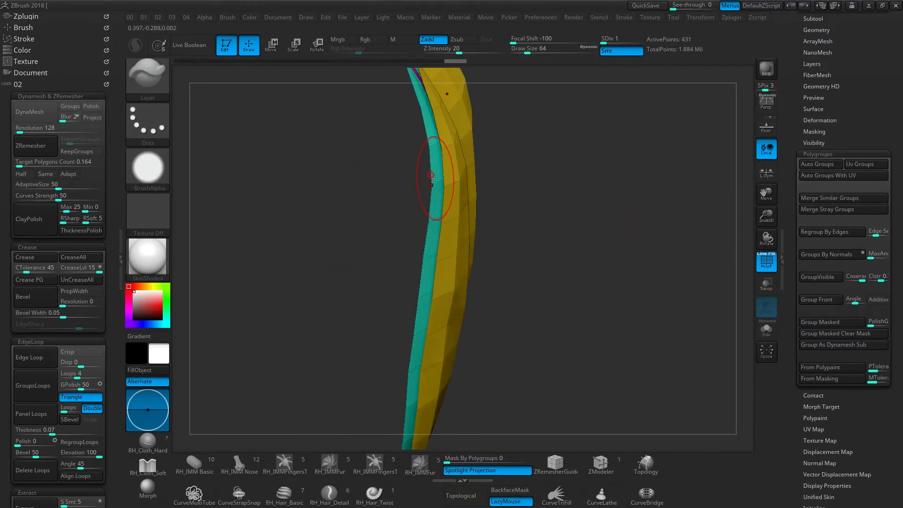
# - Unhide the whole leaf and examine its two face polygroups and the rim polygroup from both sides
pyautogui.moveTo(514, 229)
pyautogui.mouseDown()
pyautogui.moveTo(389, 244)
pyautogui.moveTo(484, 210)
pyautogui.moveTo(397, 211)
pyautogui.moveTo(441, 184)
pyautogui.moveTo(455, 213)
pyautogui.moveTo(482, 220)
pyautogui.moveTo(422, 220)
pyautogui.mouseUp()
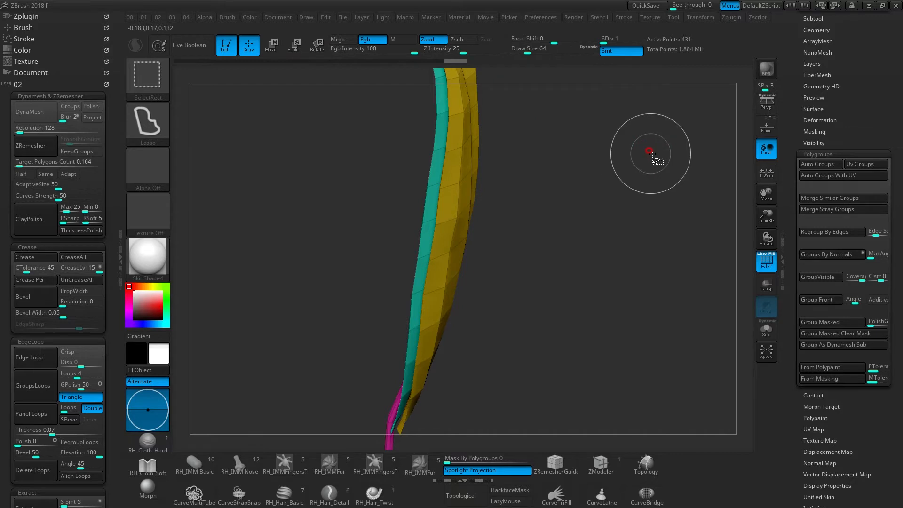
pyautogui.keyDown('ctrl'); pyautogui.keyDown('shift'); pyautogui.click(662, 169); pyautogui.keyUp('shift'); pyautogui.keyUp('ctrl')
pyautogui.moveTo(418, 228)
pyautogui.mouseDown()
pyautogui.moveTo(439, 240)
pyautogui.moveTo(458, 234)
pyautogui.moveTo(430, 222)
pyautogui.moveTo(443, 226)
pyautogui.moveTo(431, 226)
pyautogui.moveTo(449, 188)
pyautogui.moveTo(453, 199)
pyautogui.moveTo(420, 201)
pyautogui.moveTo(451, 199)
pyautogui.moveTo(419, 185)
pyautogui.moveTo(444, 189)
pyautogui.moveTo(420, 246)
pyautogui.mouseUp()
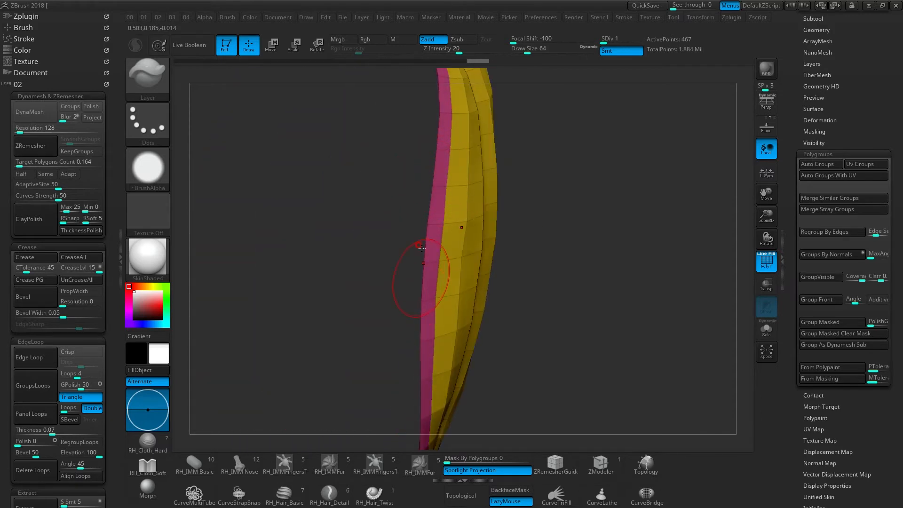
pyautogui.moveTo(433, 287)
pyautogui.mouseDown()
pyautogui.moveTo(452, 238)
pyautogui.moveTo(466, 234)
pyautogui.moveTo(435, 221)
pyautogui.moveTo(457, 227)
pyautogui.mouseUp()
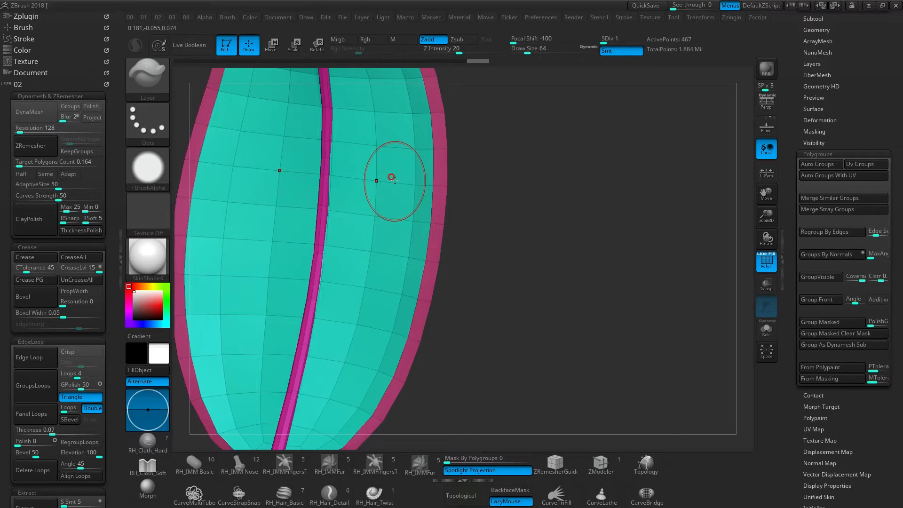
pyautogui.moveTo(517, 275); pyautogui.dragTo(414, 232)
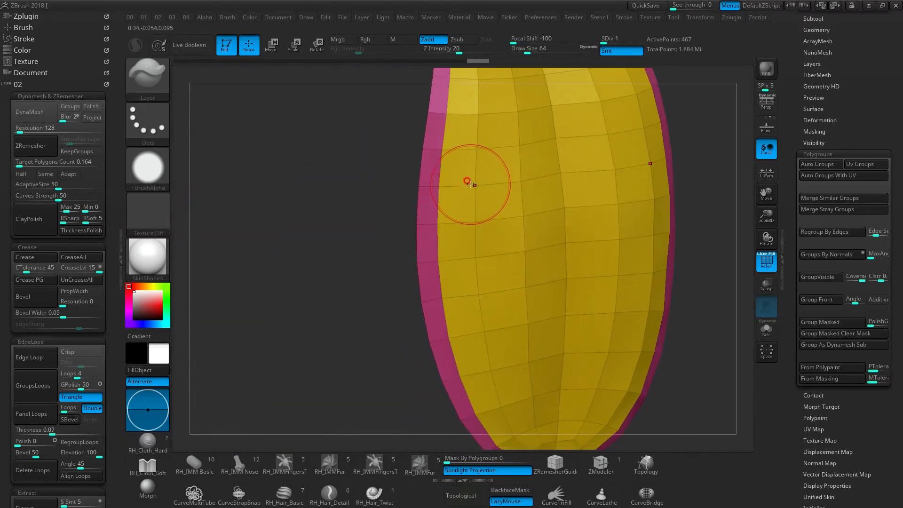
# - Isolate the leaf's teal face polygroup, and grow and shrink its visibility by one polygon ring
pyautogui.moveTo(421, 244)
pyautogui.mouseDown()
pyautogui.moveTo(478, 182)
pyautogui.moveTo(534, 185)
pyautogui.mouseUp()
pyautogui.hotkey('ctrl', 'shift')
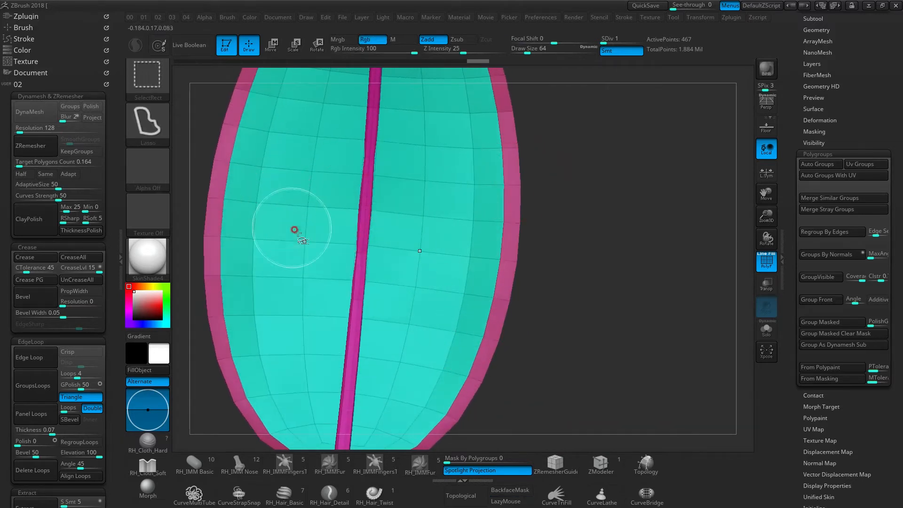
pyautogui.keyDown('ctrl'); pyautogui.keyDown('shift'); pyautogui.click(469, 182); pyautogui.keyUp('shift'); pyautogui.keyUp('ctrl')
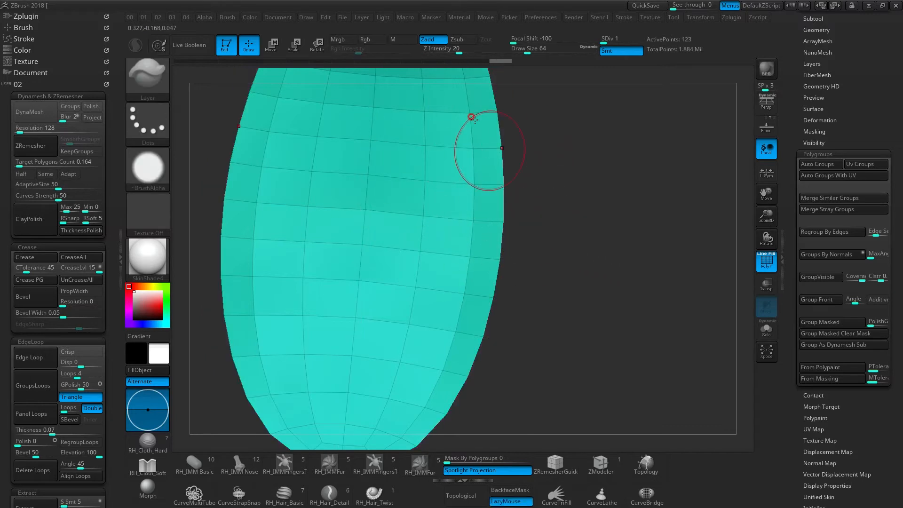
pyautogui.moveTo(612, 187); pyautogui.dragTo(654, 175)
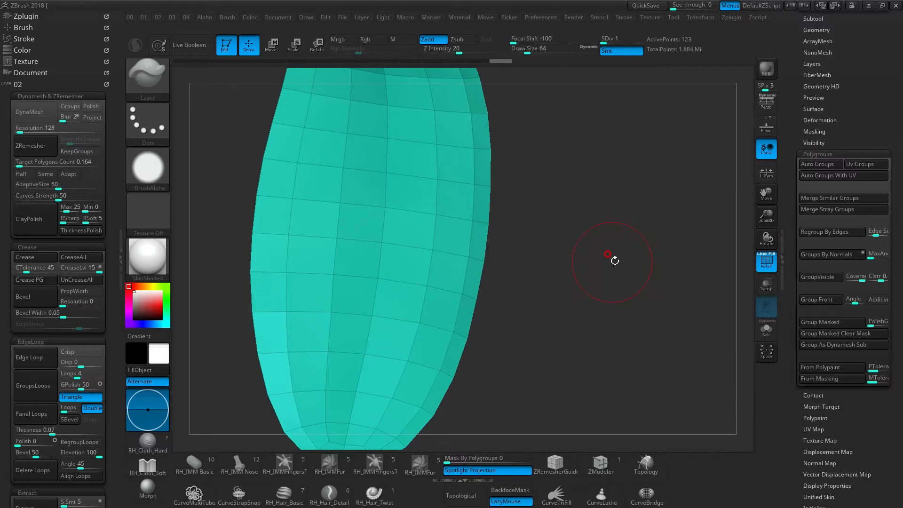
pyautogui.hotkey('ctrl', 'shift', 'x')
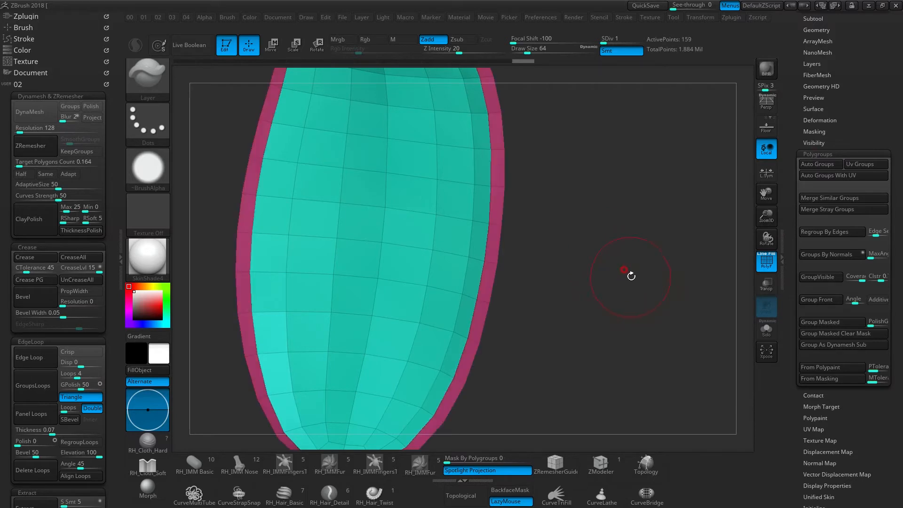
pyautogui.hotkey('ctrl', 'shift', 's')
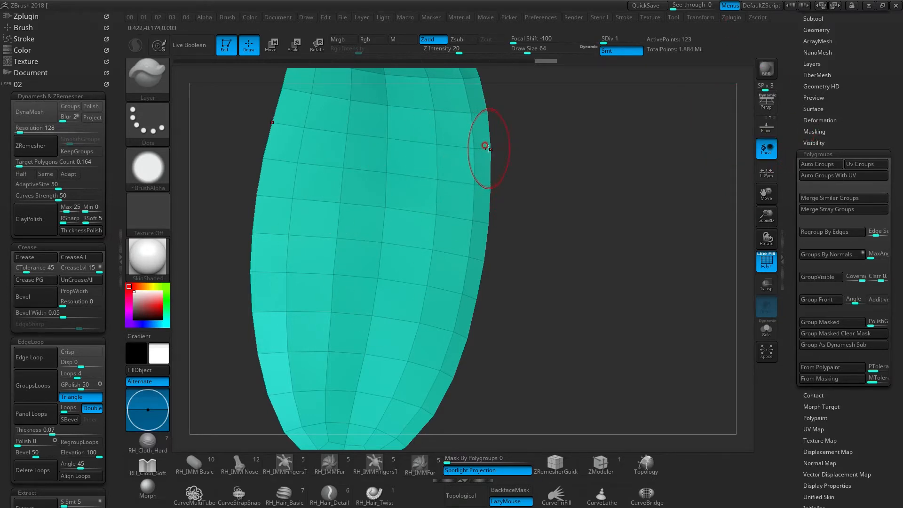
# - Grow the visible teal face to include its rim ring, merge them into one polygroup, and unhide the whole leaf
pyautogui.click(816, 142)
pyautogui.click(817, 165)
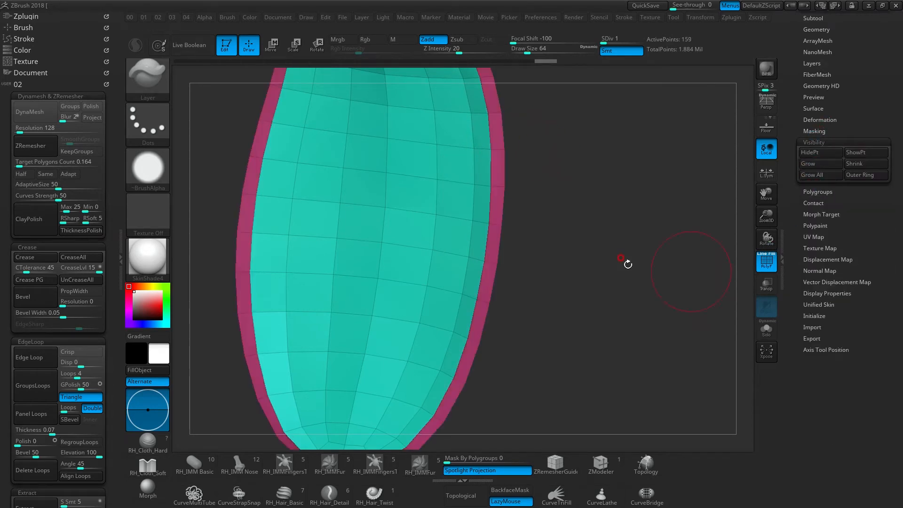
pyautogui.moveTo(554, 197); pyautogui.dragTo(640, 173)
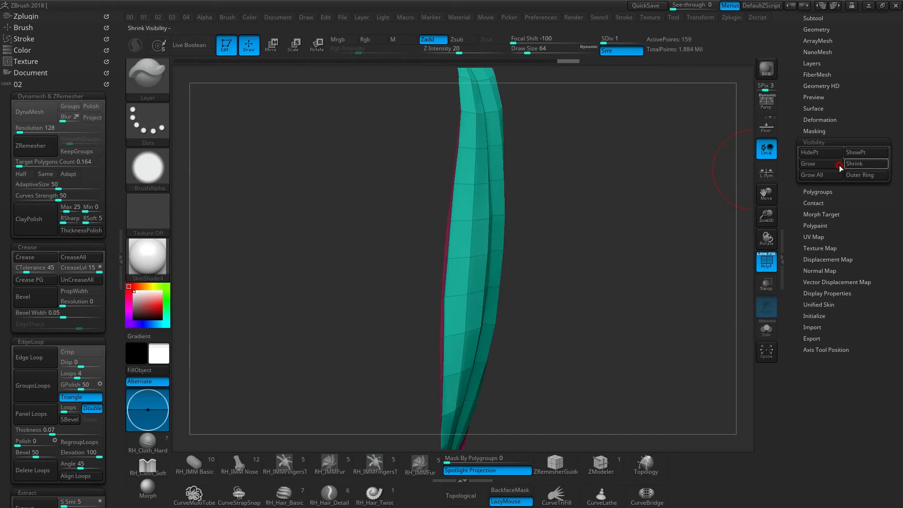
pyautogui.moveTo(519, 239); pyautogui.dragTo(501, 232)
pyautogui.hotkey('ctrl', 'w')
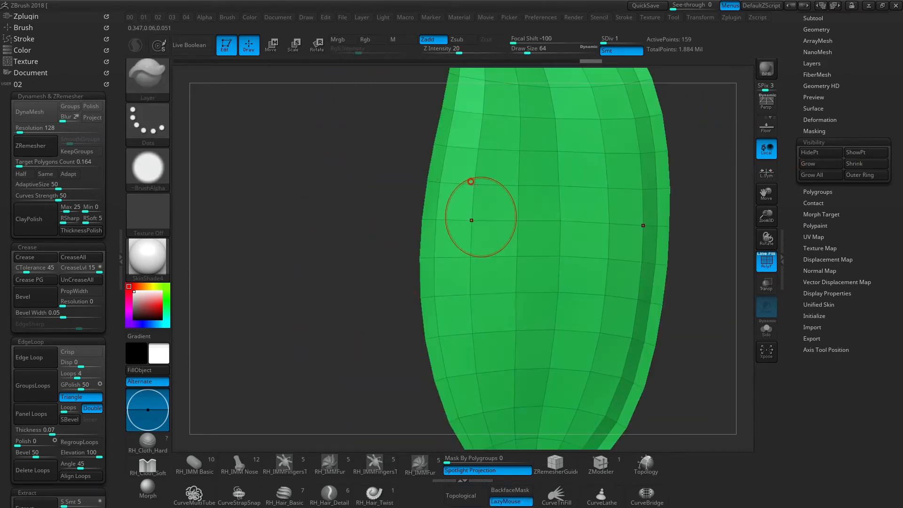
pyautogui.keyDown('alt'); pyautogui.moveTo(536, 229); pyautogui.dragTo(320, 223, button='right'); pyautogui.keyUp('alt')
pyautogui.moveTo(403, 244)
pyautogui.mouseDown(button='right')
pyautogui.moveTo(421, 224)
pyautogui.moveTo(589, 226)
pyautogui.mouseUp(button='right')
pyautogui.keyDown('ctrl'); pyautogui.keyDown('shift'); pyautogui.click(635, 224); pyautogui.keyUp('shift'); pyautogui.keyUp('ctrl')
# - Isolate the yellow face, grow its visibility by one ring, group the visible polygons as one polygroup, and unhide everything
pyautogui.moveTo(417, 205); pyautogui.dragTo(399, 211, button='right')
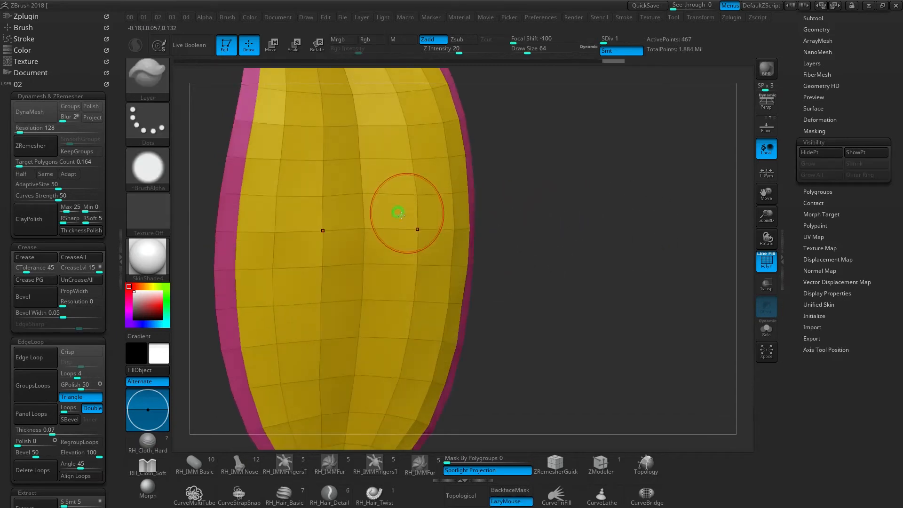
pyautogui.keyDown('ctrl'); pyautogui.keyDown('shift'); pyautogui.click(320, 229); pyautogui.keyUp('shift'); pyautogui.keyUp('ctrl')
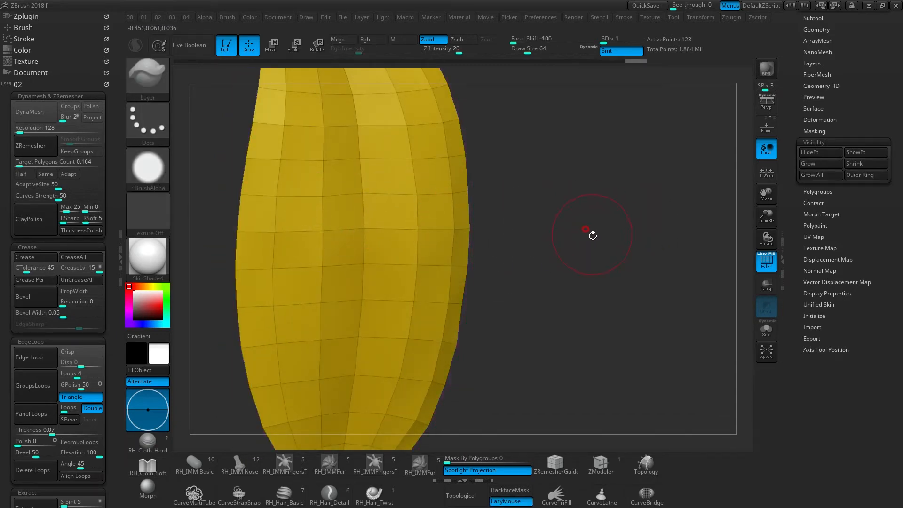
pyautogui.hotkey('ctrl', 'shift', 'a')
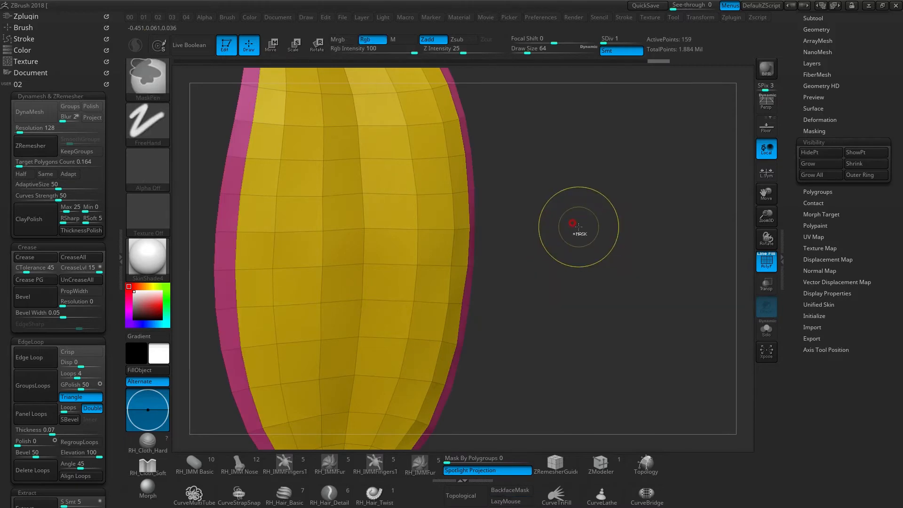
pyautogui.hotkey('ctrl', 'w')
pyautogui.keyDown('ctrl'); pyautogui.keyDown('shift'); pyautogui.click(576, 210); pyautogui.keyUp('shift'); pyautogui.keyUp('ctrl')
pyautogui.keyDown('ctrl'); pyautogui.moveTo(445, 232); pyautogui.dragTo(429, 104, button='right'); pyautogui.keyUp('ctrl')
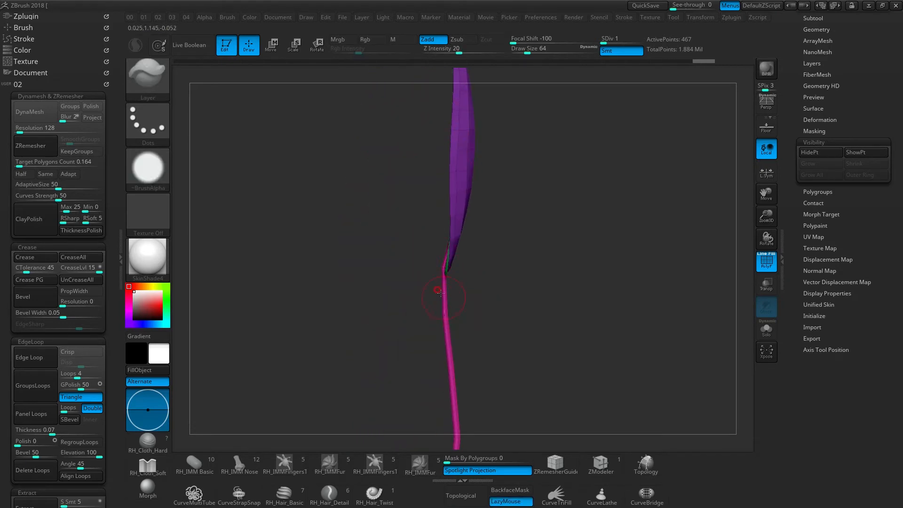
pyautogui.moveTo(445, 306); pyautogui.dragTo(471, 317, button='right')
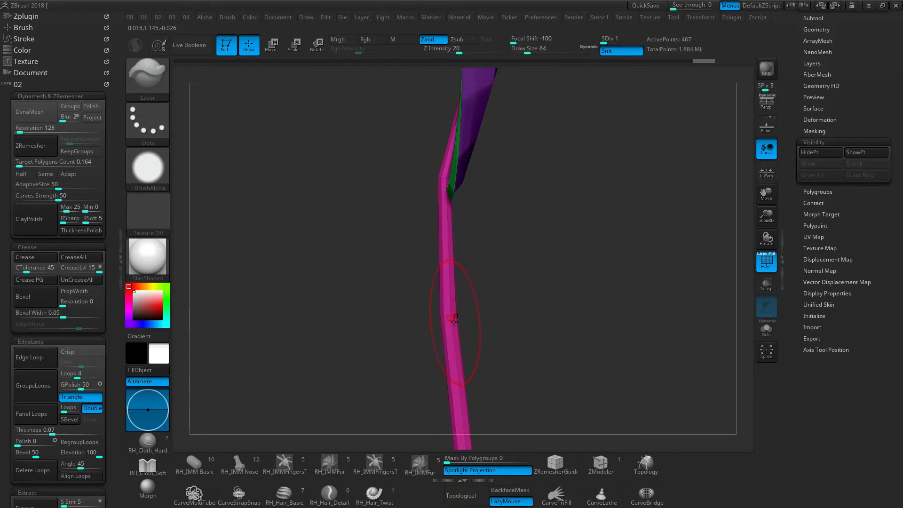
pyautogui.keyDown('ctrl'); pyautogui.keyDown('shift'); pyautogui.click(452, 317); pyautogui.keyUp('shift'); pyautogui.keyUp('ctrl')
pyautogui.moveTo(534, 276)
pyautogui.mouseDown(button='right')
pyautogui.moveTo(379, 263)
pyautogui.moveTo(464, 238)
pyautogui.moveTo(447, 226)
pyautogui.moveTo(441, 263)
pyautogui.moveTo(447, 234)
pyautogui.moveTo(427, 236)
pyautogui.moveTo(465, 218)
pyautogui.mouseUp(button='right')
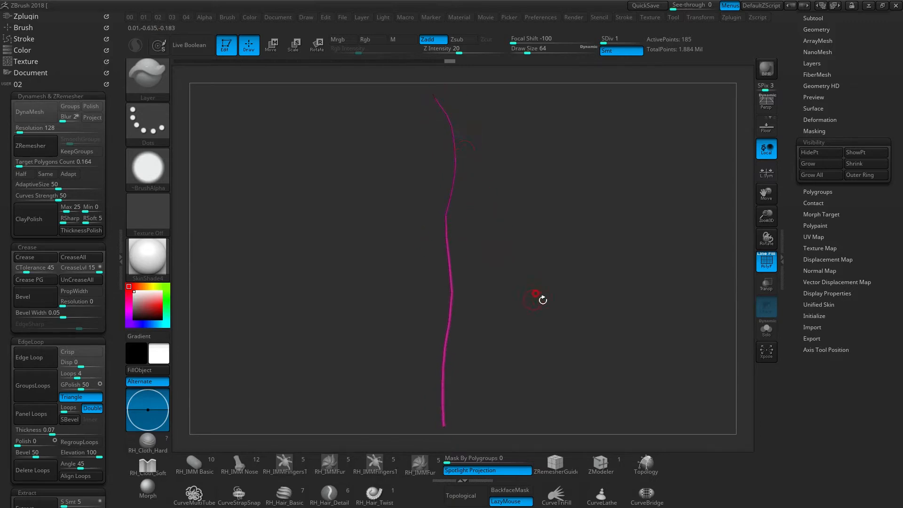
pyautogui.hotkey('ctrl', 'shift')
pyautogui.keyDown('ctrl'); pyautogui.keyDown('shift'); pyautogui.moveTo(383, 86); pyautogui.dragTo(517, 247); pyautogui.keyUp('shift'); pyautogui.keyUp('ctrl')
pyautogui.keyDown('ctrl'); pyautogui.keyDown('shift'); pyautogui.click(543, 131); pyautogui.keyUp('shift'); pyautogui.keyUp('ctrl')
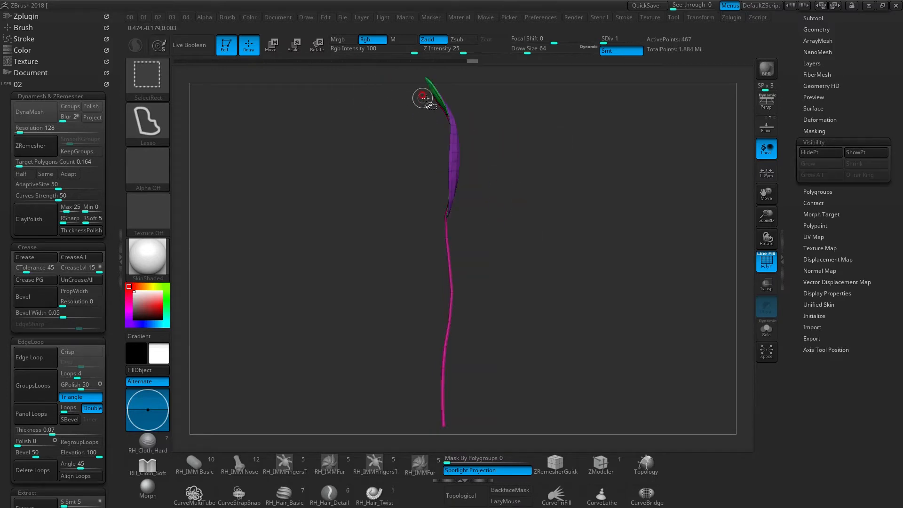
# - Isolate the pink stem polygroup, lasso its upper section, give that section its own polygroup, and unhide everything
pyautogui.keyDown('ctrl'); pyautogui.keyDown('shift'); pyautogui.click(448, 261); pyautogui.keyUp('shift'); pyautogui.keyUp('ctrl')
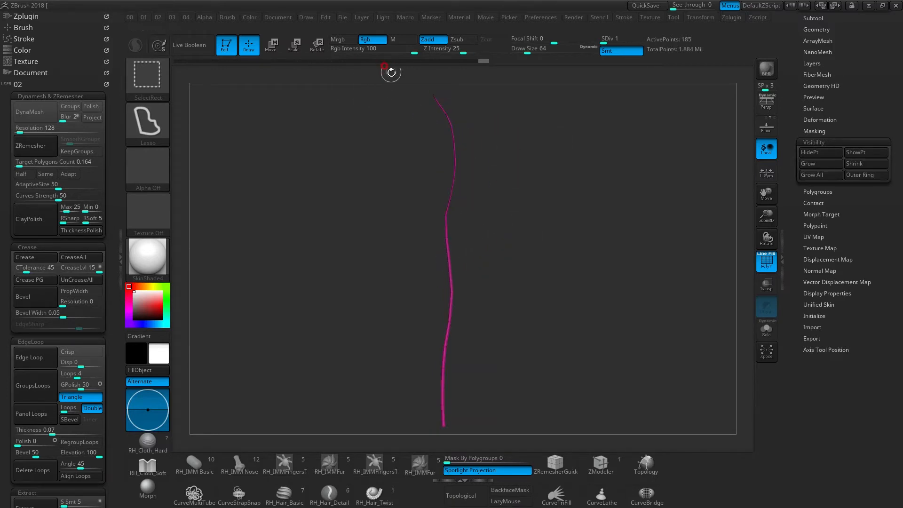
pyautogui.moveTo(394, 87)
pyautogui.keyDown('ctrl'); pyautogui.keyDown('shift'); pyautogui.mouseDown()
pyautogui.moveTo(512, 154)
pyautogui.moveTo(486, 238)
pyautogui.moveTo(442, 252)
pyautogui.mouseUp(); pyautogui.keyUp('shift'); pyautogui.keyUp('ctrl')
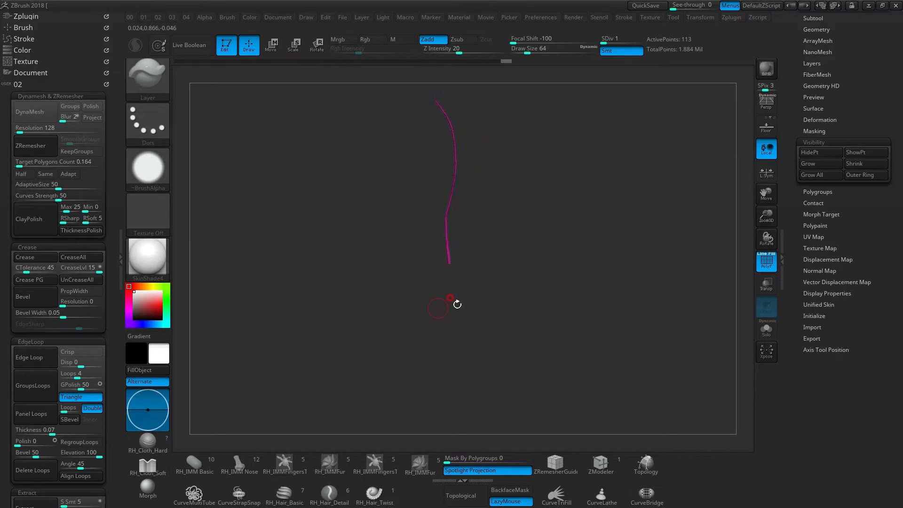
pyautogui.press('ctrl')
pyautogui.keyDown('ctrl'); pyautogui.keyDown('shift'); pyautogui.click(514, 242); pyautogui.keyUp('shift'); pyautogui.keyUp('ctrl')
# - Isolate the pink lower stem and hide a polygon loop running along its length
pyautogui.moveTo(469, 255)
pyautogui.mouseDown()
pyautogui.moveTo(460, 250)
pyautogui.moveTo(459, 288)
pyautogui.moveTo(521, 290)
pyautogui.moveTo(461, 237)
pyautogui.moveTo(456, 210)
pyautogui.mouseUp()
pyautogui.hotkey('ctrl', 'shift')
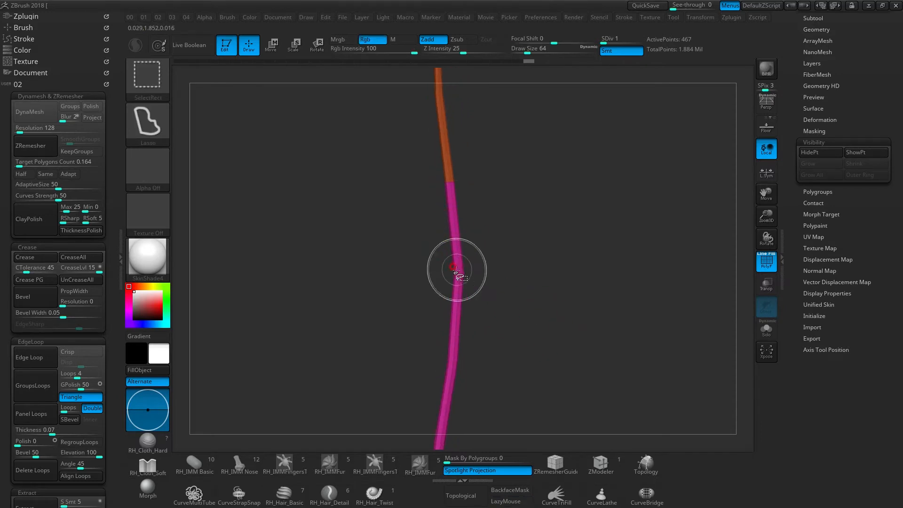
pyautogui.keyDown('ctrl'); pyautogui.keyDown('shift'); pyautogui.click(457, 272); pyautogui.keyUp('shift'); pyautogui.keyUp('ctrl')
pyautogui.moveTo(459, 256)
pyautogui.mouseDown()
pyautogui.moveTo(463, 335)
pyautogui.moveTo(458, 151)
pyautogui.moveTo(447, 121)
pyautogui.moveTo(477, 151)
pyautogui.moveTo(461, 157)
pyautogui.moveTo(462, 184)
pyautogui.mouseUp()
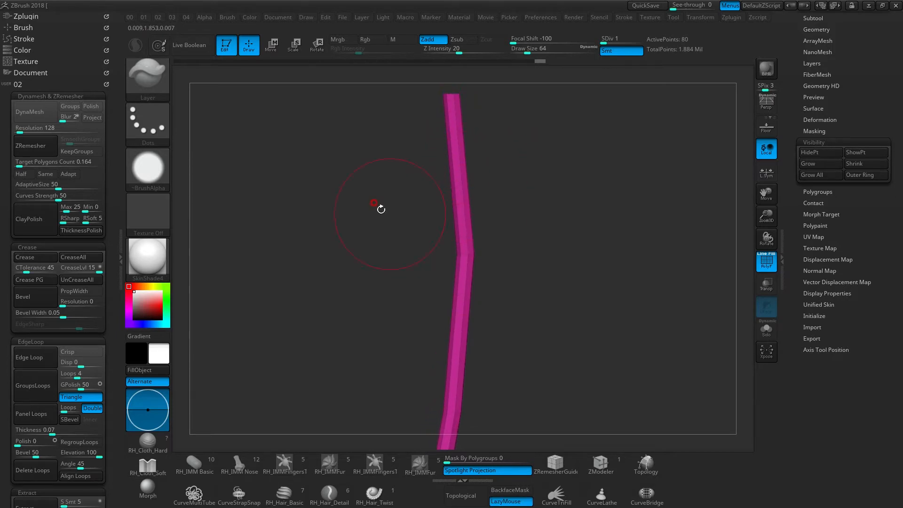
pyautogui.hotkey('ctrl', 'shift')
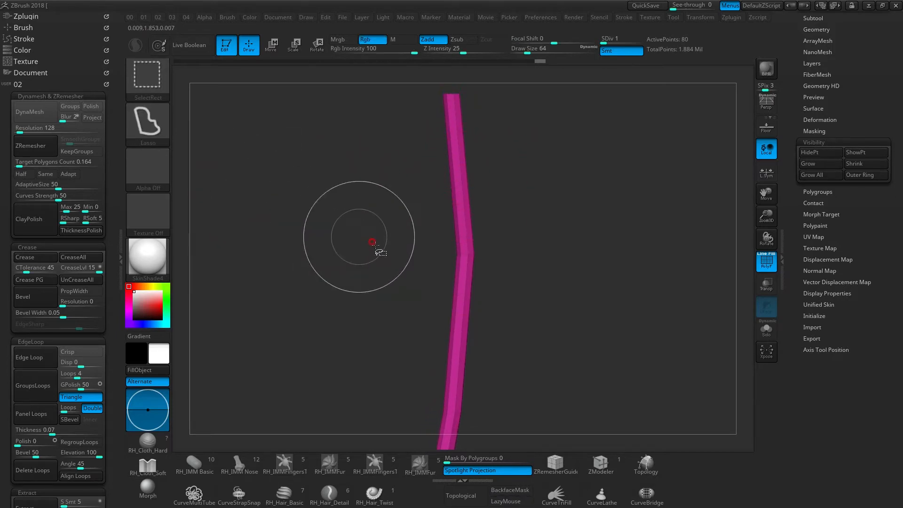
pyautogui.keyDown('ctrl'); pyautogui.keyDown('shift'); pyautogui.click(464, 254); pyautogui.keyUp('shift'); pyautogui.keyUp('ctrl')
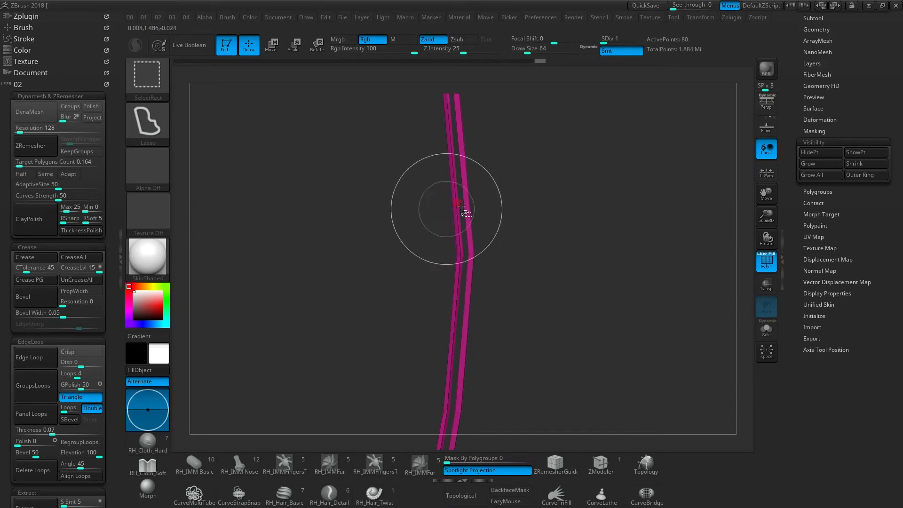
pyautogui.moveTo(478, 182); pyautogui.dragTo(467, 192)
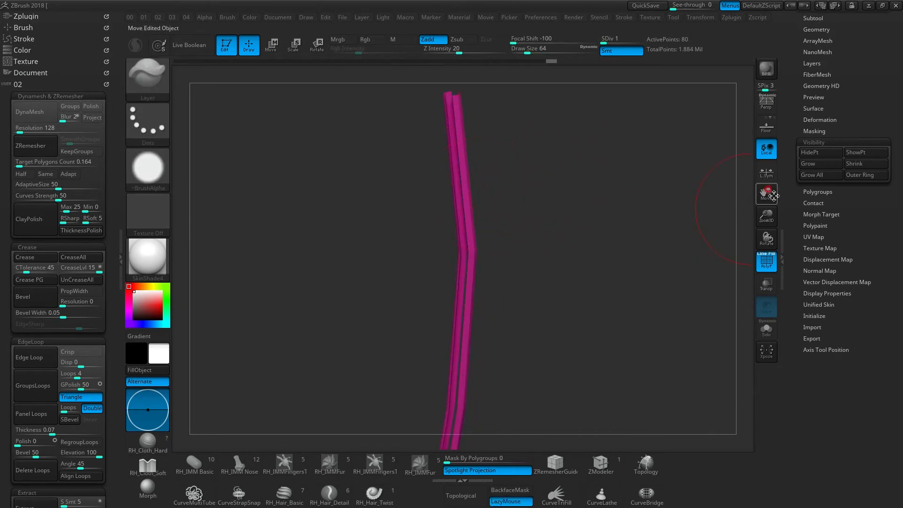
# - Assign separate polygroups to the two visible lengthwise strips of the lower stem
pyautogui.click(812, 190)
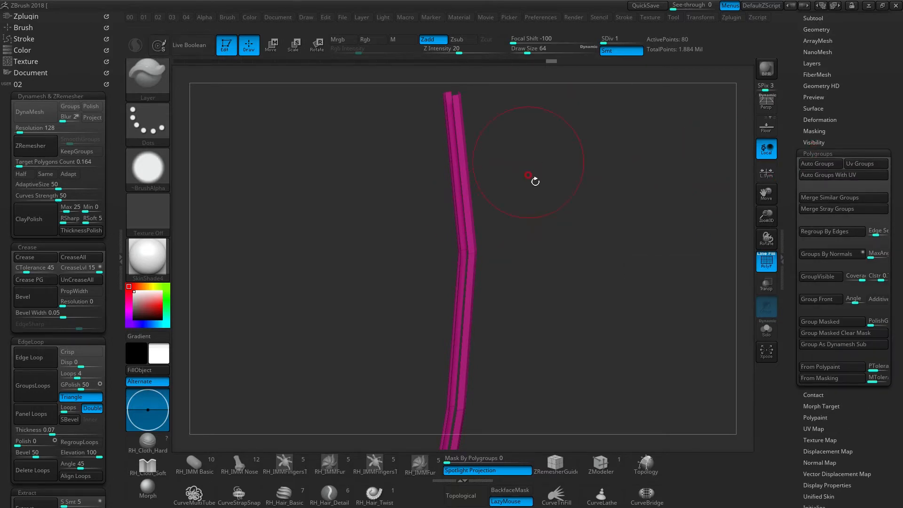
pyautogui.moveTo(504, 158); pyautogui.dragTo(553, 215)
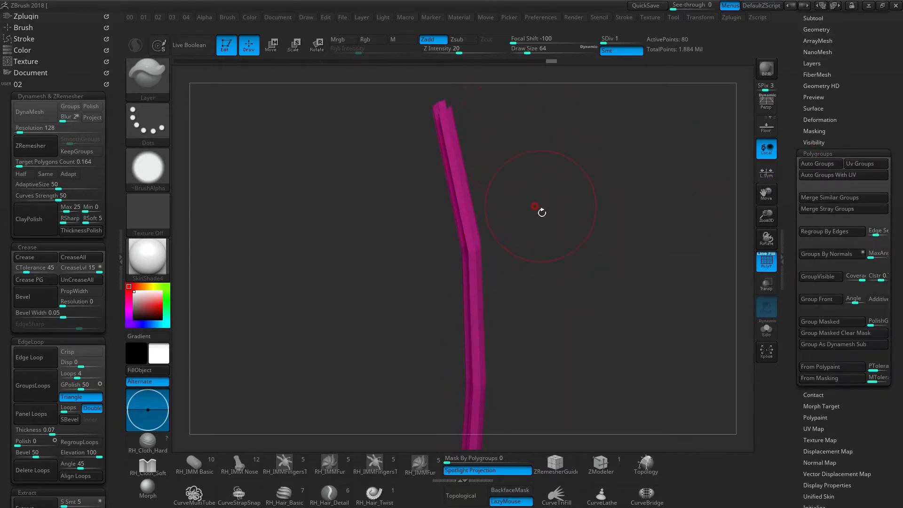
pyautogui.hotkey('ctrl', 'w')
pyautogui.moveTo(436, 155)
pyautogui.mouseDown()
pyautogui.moveTo(435, 196)
pyautogui.moveTo(478, 201)
pyautogui.moveTo(468, 194)
pyautogui.moveTo(541, 185)
pyautogui.mouseUp()
# - Inspect the lower stem's green and purple strips up close, and unhide the whole leaf and stem
pyautogui.hotkey('ctrl', 'shift')
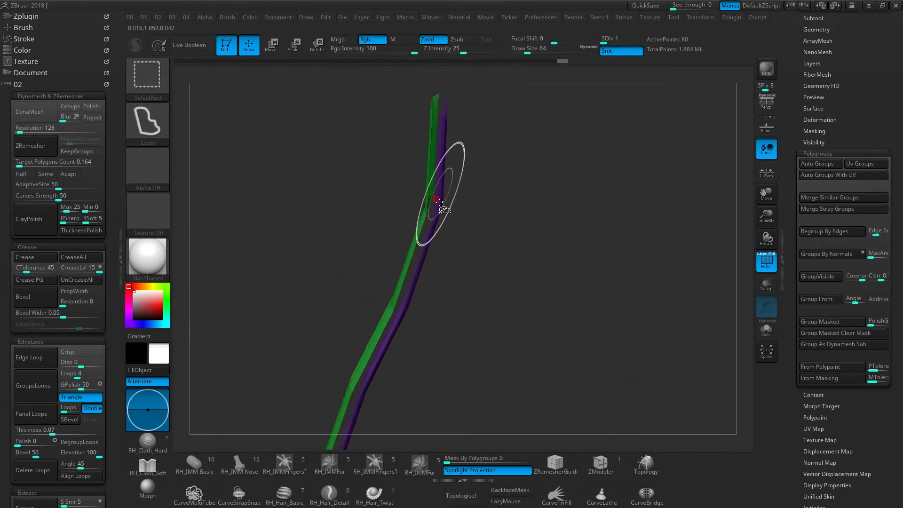
pyautogui.moveTo(426, 230)
pyautogui.keyDown('ctrl'); pyautogui.mouseDown(button='right')
pyautogui.moveTo(439, 204)
pyautogui.moveTo(426, 203)
pyautogui.mouseUp(button='right'); pyautogui.keyUp('ctrl')
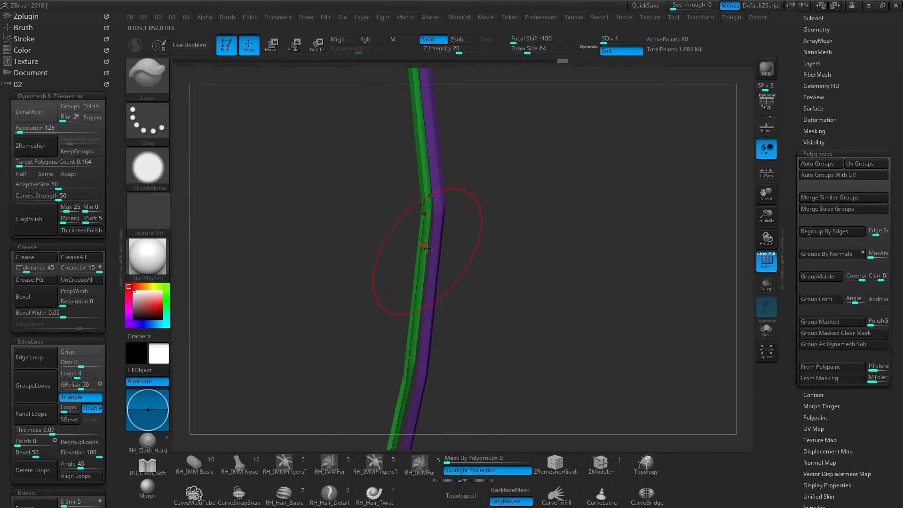
pyautogui.moveTo(427, 215); pyautogui.dragTo(447, 209, button='right')
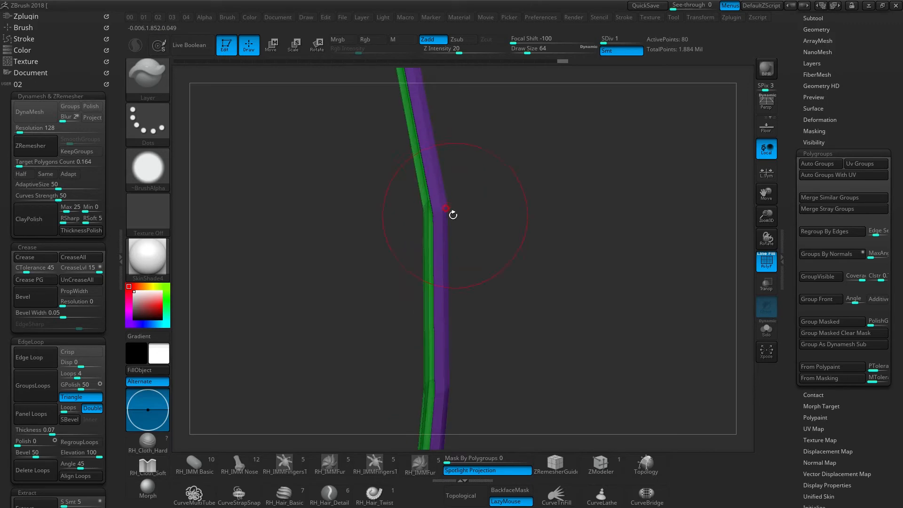
pyautogui.keyDown('ctrl'); pyautogui.keyDown('shift'); pyautogui.click(441, 209); pyautogui.keyUp('shift'); pyautogui.keyUp('ctrl')
pyautogui.moveTo(441, 214); pyautogui.dragTo(518, 209)
pyautogui.moveTo(452, 206)
pyautogui.mouseDown()
pyautogui.moveTo(484, 218)
pyautogui.moveTo(433, 200)
pyautogui.moveTo(450, 205)
pyautogui.mouseUp()
pyautogui.moveTo(579, 195); pyautogui.dragTo(435, 162)
pyautogui.moveTo(456, 259)
pyautogui.mouseDown()
pyautogui.moveTo(454, 248)
pyautogui.moveTo(427, 273)
pyautogui.moveTo(448, 222)
pyautogui.mouseUp()
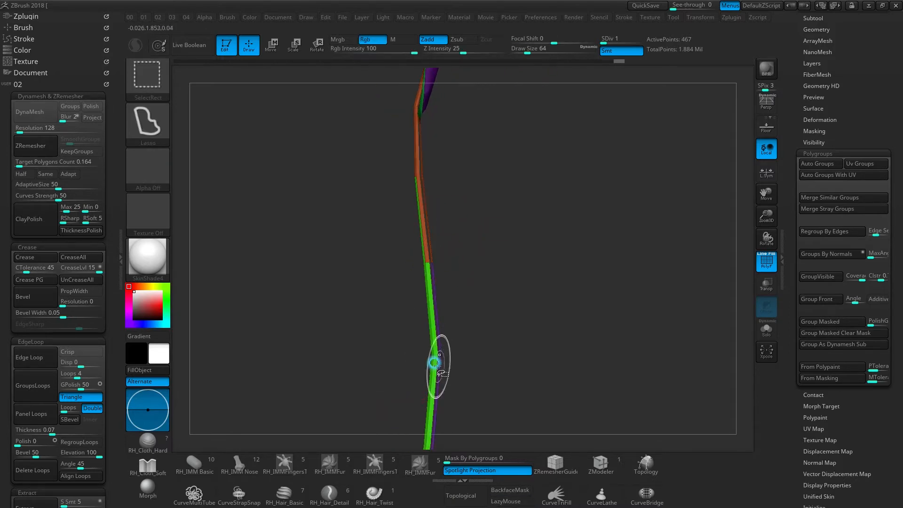
# - Hide the purple polygroup strip along the lower stem
pyautogui.keyDown('ctrl'); pyautogui.keyDown('alt'); pyautogui.keyDown('shift'); pyautogui.click(434, 349); pyautogui.keyUp('shift'); pyautogui.keyUp('alt'); pyautogui.keyUp('ctrl')
pyautogui.keyDown('ctrl'); pyautogui.keyDown('shift'); pyautogui.click(528, 249); pyautogui.keyUp('shift'); pyautogui.keyUp('ctrl')
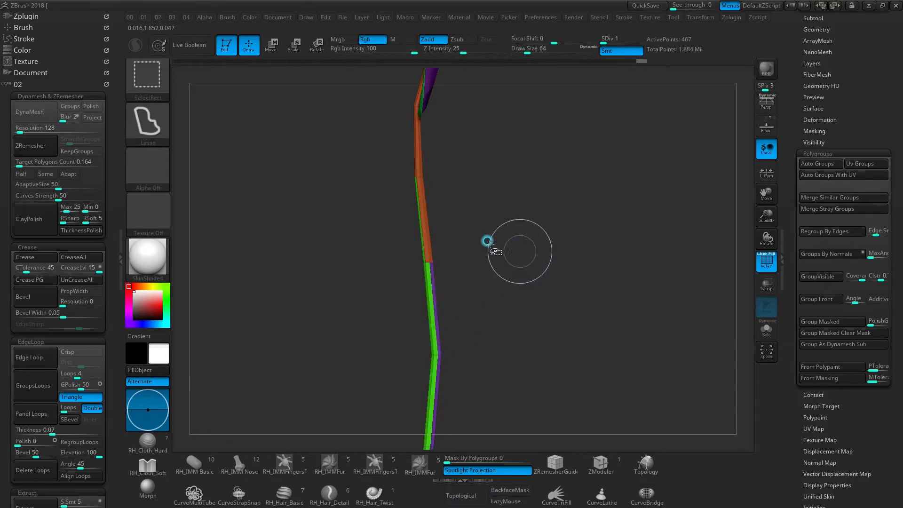
pyautogui.keyDown('alt'); pyautogui.moveTo(427, 366); pyautogui.dragTo(536, 381); pyautogui.keyUp('alt')
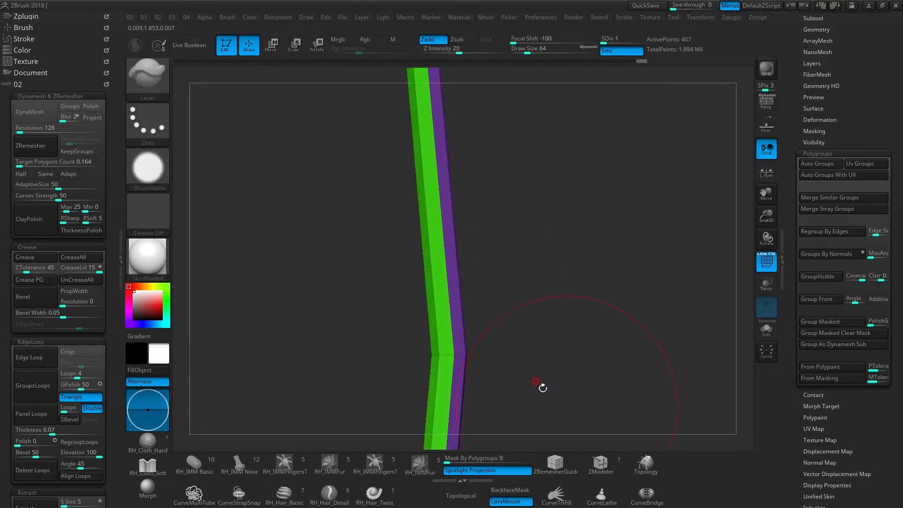
pyautogui.keyDown('ctrl'); pyautogui.keyDown('shift'); pyautogui.click(458, 359); pyautogui.keyUp('shift'); pyautogui.keyUp('ctrl')
pyautogui.keyDown('ctrl'); pyautogui.keyDown('shift'); pyautogui.moveTo(592, 168); pyautogui.dragTo(596, 330); pyautogui.keyUp('shift'); pyautogui.keyUp('ctrl')
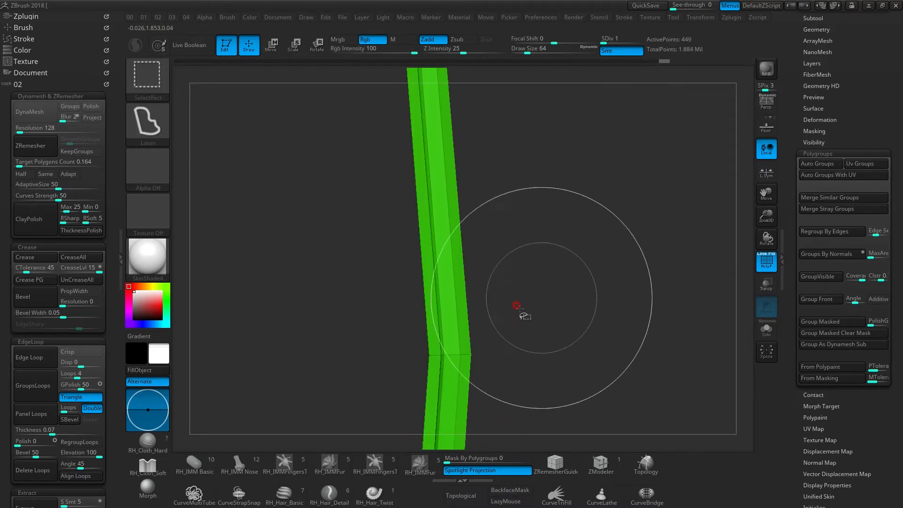
# - Isolate the orange midrib and upper stem polygroup by hiding the surrounding leaf and lower stem
pyautogui.keyDown('ctrl'); pyautogui.keyDown('shift'); pyautogui.click(428, 353); pyautogui.keyUp('shift'); pyautogui.keyUp('ctrl')
pyautogui.keyDown('alt'); pyautogui.moveTo(508, 254); pyautogui.dragTo(418, 324); pyautogui.keyUp('alt')
pyautogui.keyDown('ctrl'); pyautogui.keyDown('shift'); pyautogui.click(416, 209); pyautogui.keyUp('shift'); pyautogui.keyUp('ctrl')
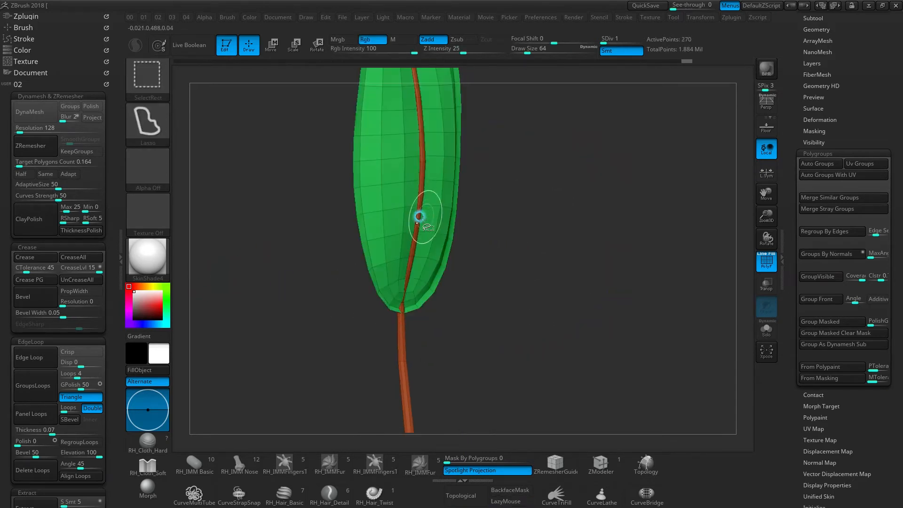
pyautogui.keyDown('ctrl'); pyautogui.keyDown('shift'); pyautogui.click(382, 209); pyautogui.keyUp('shift'); pyautogui.keyUp('ctrl')
pyautogui.moveTo(402, 288); pyautogui.dragTo(417, 252)
pyautogui.moveTo(407, 358); pyautogui.dragTo(452, 279)
pyautogui.moveTo(438, 238); pyautogui.dragTo(475, 243)
pyautogui.moveTo(429, 276); pyautogui.dragTo(492, 203)
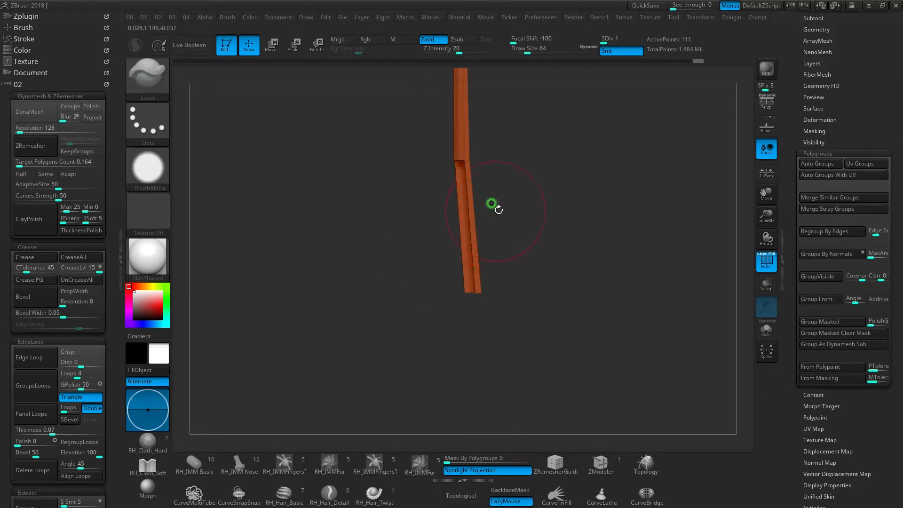
# - Hide the green and purple strips of the lower stem and merge the visible upper stem into one polygroup
pyautogui.hotkey('ctrl', 'shift', 'z')
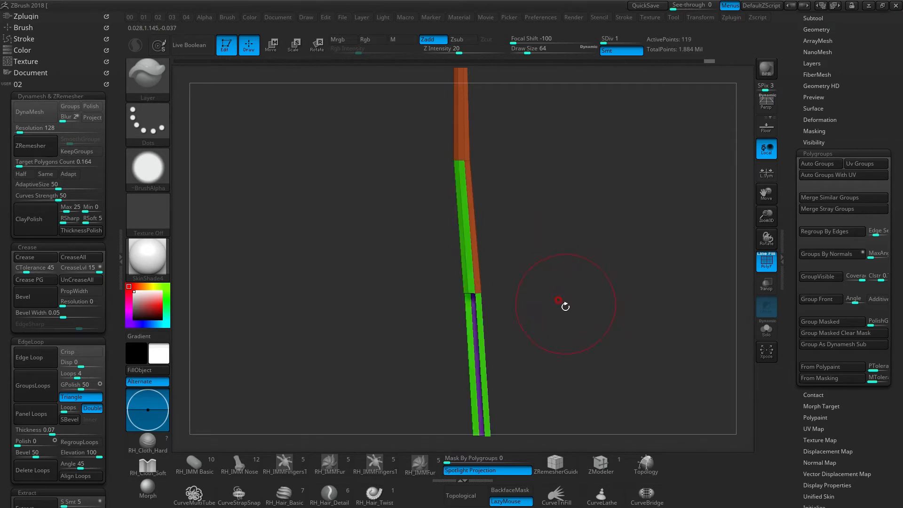
pyautogui.moveTo(515, 322)
pyautogui.mouseDown()
pyautogui.moveTo(483, 298)
pyautogui.moveTo(517, 189)
pyautogui.moveTo(588, 336)
pyautogui.mouseUp()
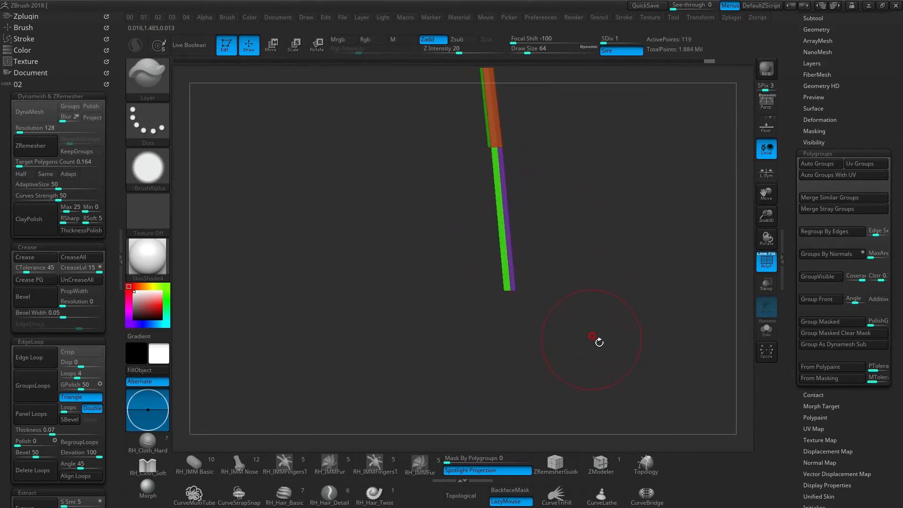
pyautogui.moveTo(494, 197)
pyautogui.keyDown('ctrl'); pyautogui.keyDown('shift'); pyautogui.mouseDown()
pyautogui.moveTo(424, 252)
pyautogui.moveTo(496, 371)
pyautogui.mouseUp(); pyautogui.keyUp('shift'); pyautogui.keyUp('ctrl')
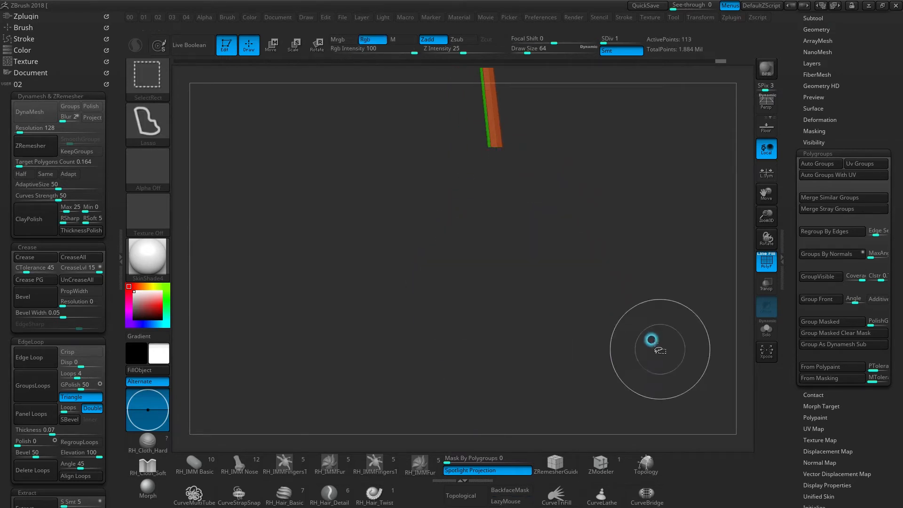
pyautogui.keyDown('alt'); pyautogui.moveTo(539, 166); pyautogui.dragTo(530, 267); pyautogui.keyUp('alt')
pyautogui.moveTo(494, 207); pyautogui.dragTo(520, 189)
pyautogui.hotkey('ctrl', 'w')
# - Hide a lengthwise polygon loop on the upper stem and assign separate polygroups to the strips on either side
pyautogui.moveTo(498, 139)
pyautogui.keyDown('alt'); pyautogui.mouseDown()
pyautogui.moveTo(464, 269)
pyautogui.moveTo(443, 238)
pyautogui.moveTo(451, 220)
pyautogui.moveTo(423, 262)
pyautogui.moveTo(477, 275)
pyautogui.moveTo(447, 254)
pyautogui.moveTo(459, 237)
pyautogui.moveTo(451, 263)
pyautogui.moveTo(475, 296)
pyautogui.mouseUp(); pyautogui.keyUp('alt')
pyautogui.hotkey('ctrl', 'shift')
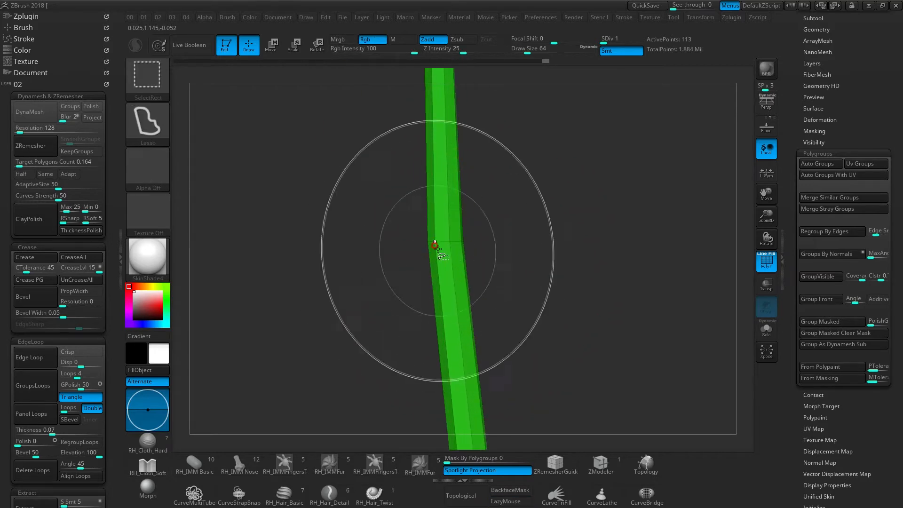
pyautogui.keyDown('ctrl'); pyautogui.keyDown('shift'); pyautogui.click(438, 239); pyautogui.keyUp('shift'); pyautogui.keyUp('ctrl')
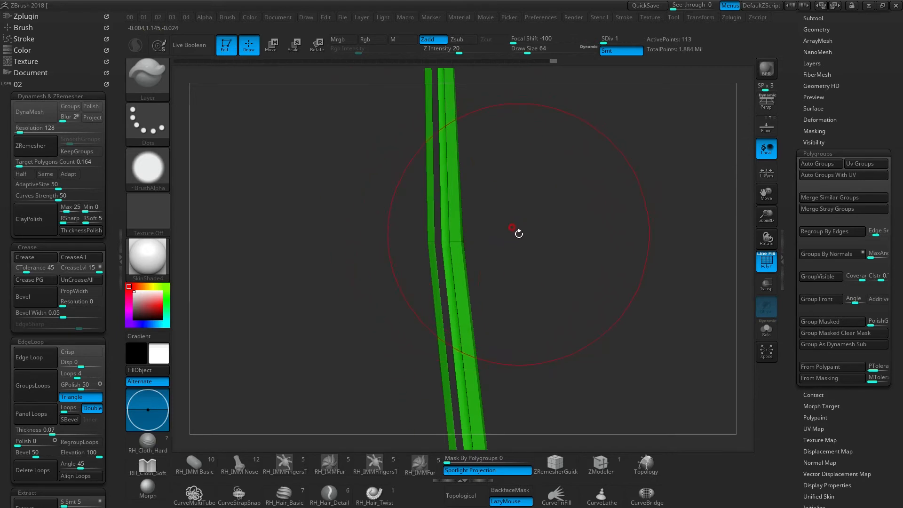
pyautogui.hotkey('ctrl', 'w')
pyautogui.moveTo(492, 233); pyautogui.dragTo(465, 226)
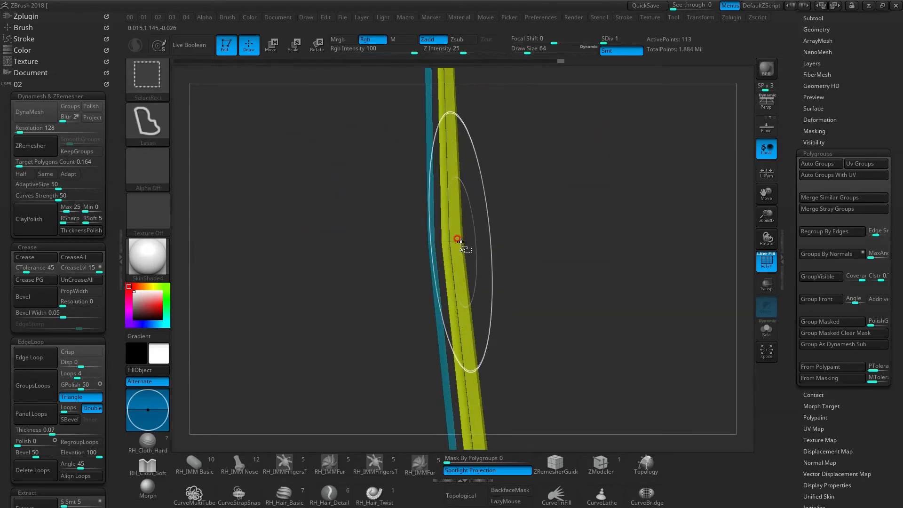
# - Combine the teal strip and its adjoining green polygons into one polygroup, and unhide the whole leaf and stem
pyautogui.keyDown('ctrl'); pyautogui.keyDown('shift'); pyautogui.click(456, 240); pyautogui.keyUp('shift'); pyautogui.keyUp('ctrl')
pyautogui.moveTo(451, 231)
pyautogui.mouseDown()
pyautogui.moveTo(470, 239)
pyautogui.moveTo(440, 245)
pyautogui.mouseUp()
pyautogui.hotkey('ctrl', 'shift', 'x')
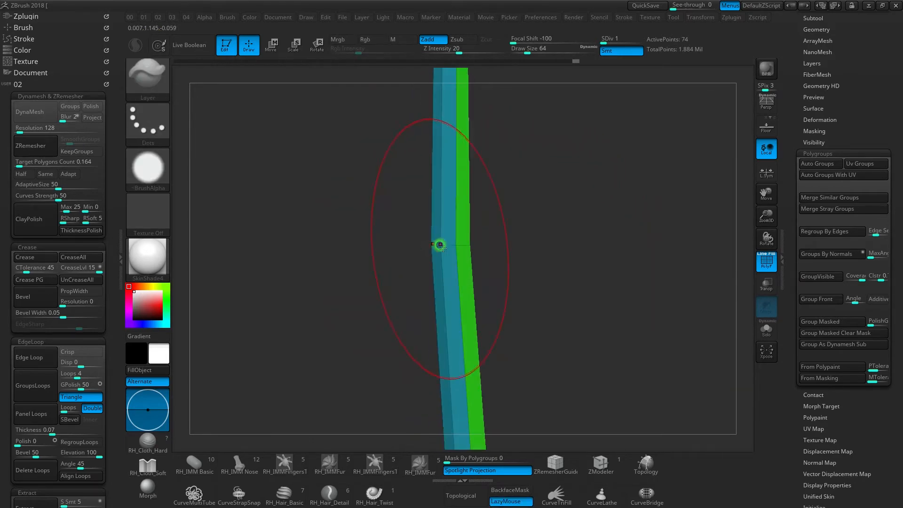
pyautogui.hotkey('ctrl', 'w')
pyautogui.moveTo(477, 284)
pyautogui.mouseDown()
pyautogui.moveTo(451, 264)
pyautogui.moveTo(487, 205)
pyautogui.mouseUp()
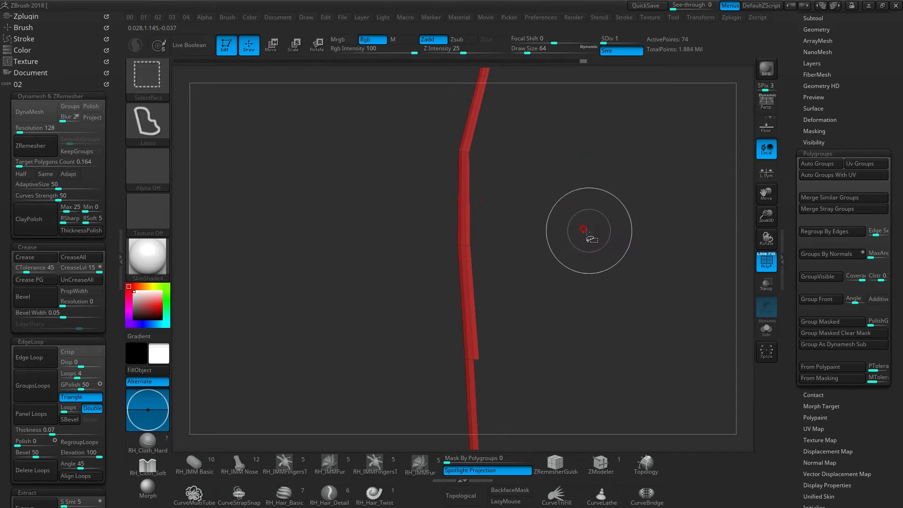
pyautogui.moveTo(459, 352); pyautogui.dragTo(459, 293)
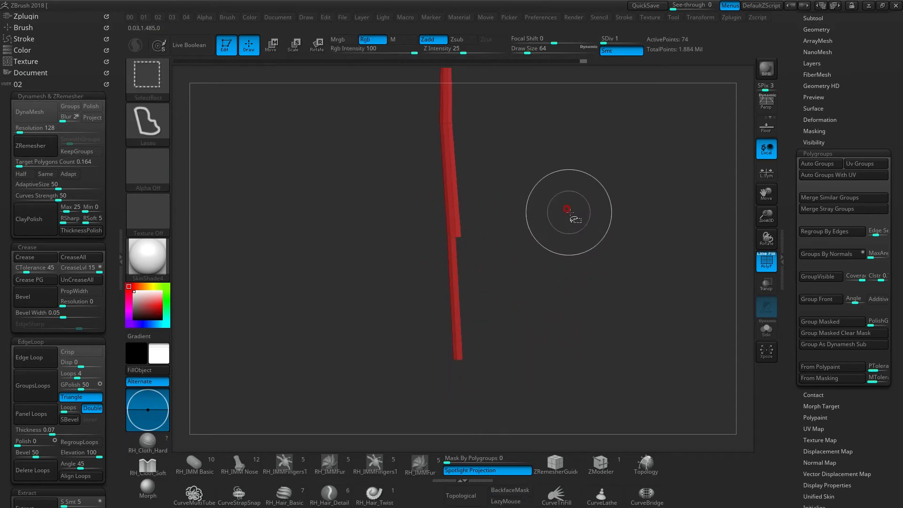
pyautogui.keyDown('ctrl'); pyautogui.keyDown('shift'); pyautogui.click(567, 210); pyautogui.keyUp('shift'); pyautogui.keyUp('ctrl')
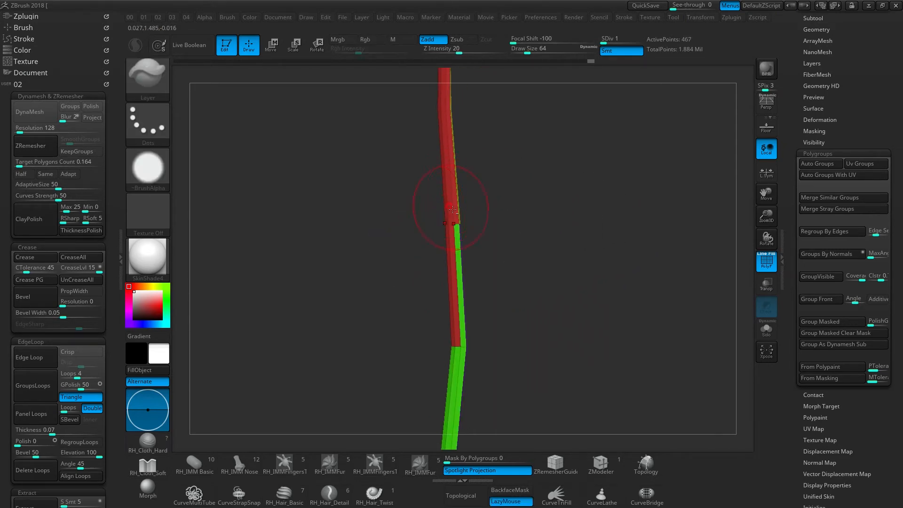
# - Isolate the lower stem around its junction with the upper stem and hide the red and yellow upper section
pyautogui.moveTo(451, 208); pyautogui.dragTo(467, 224)
pyautogui.moveTo(454, 266)
pyautogui.mouseDown()
pyautogui.moveTo(484, 201)
pyautogui.moveTo(492, 250)
pyautogui.mouseUp()
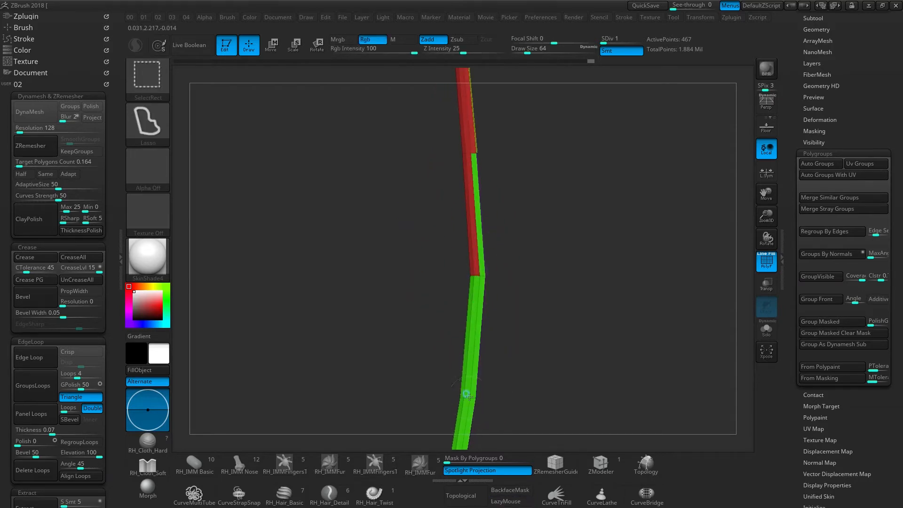
pyautogui.keyDown('ctrl'); pyautogui.keyDown('shift'); pyautogui.click(463, 391); pyautogui.keyUp('shift'); pyautogui.keyUp('ctrl')
pyautogui.moveTo(501, 221)
pyautogui.mouseDown()
pyautogui.moveTo(480, 223)
pyautogui.moveTo(526, 232)
pyautogui.moveTo(475, 193)
pyautogui.moveTo(483, 334)
pyautogui.mouseUp()
pyautogui.keyDown('ctrl'); pyautogui.keyDown('shift'); pyautogui.click(545, 242); pyautogui.keyUp('shift'); pyautogui.keyUp('ctrl')
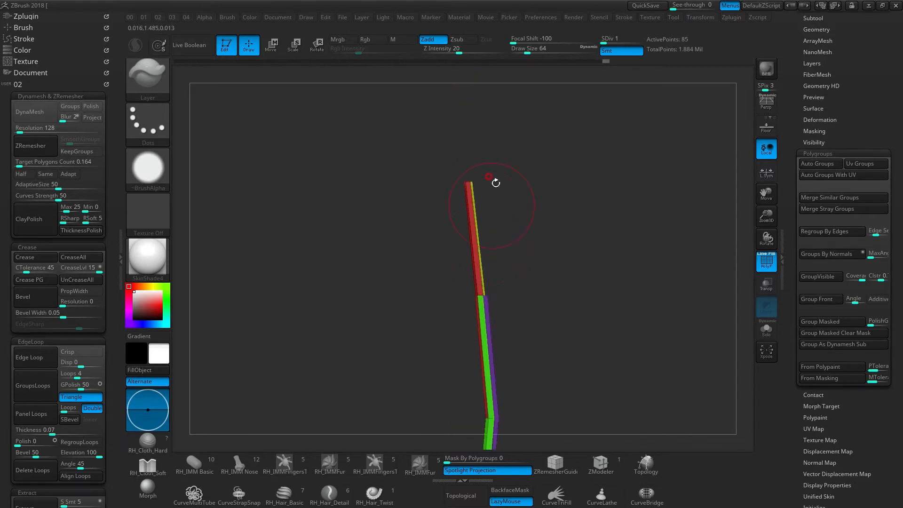
pyautogui.keyDown('ctrl'); pyautogui.keyDown('alt'); pyautogui.keyDown('shift'); pyautogui.moveTo(502, 143); pyautogui.dragTo(537, 165); pyautogui.keyUp('shift'); pyautogui.keyUp('alt'); pyautogui.keyUp('ctrl')
pyautogui.keyDown('alt'); pyautogui.moveTo(479, 325); pyautogui.dragTo(477, 235); pyautogui.keyUp('alt')
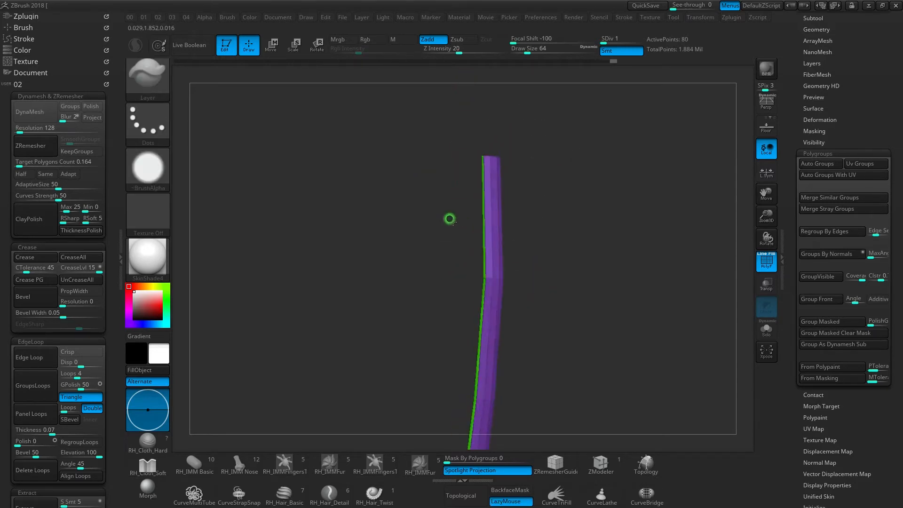
# - Combine the green and red polygons opposite the purple strip into one polygroup, and unhide the whole mesh
pyautogui.hotkey('ctrl', 'shift')
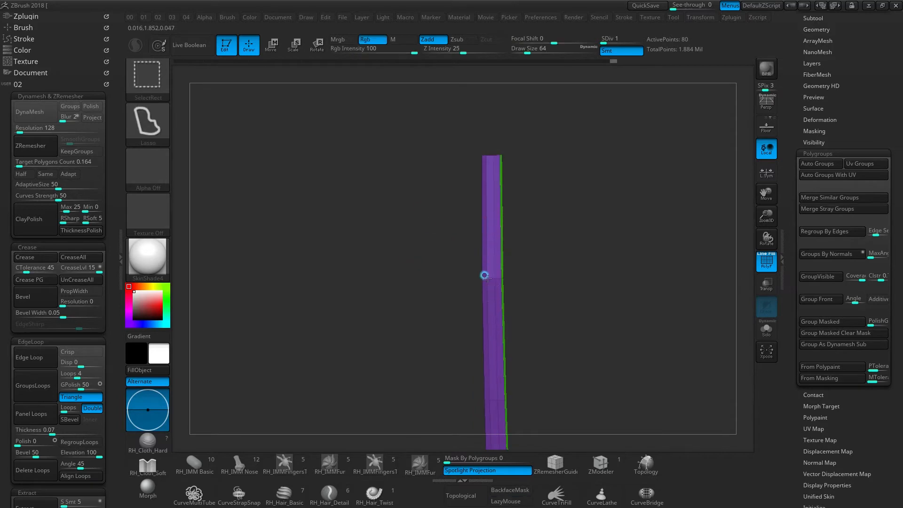
pyautogui.moveTo(493, 297); pyautogui.dragTo(532, 285, button='right')
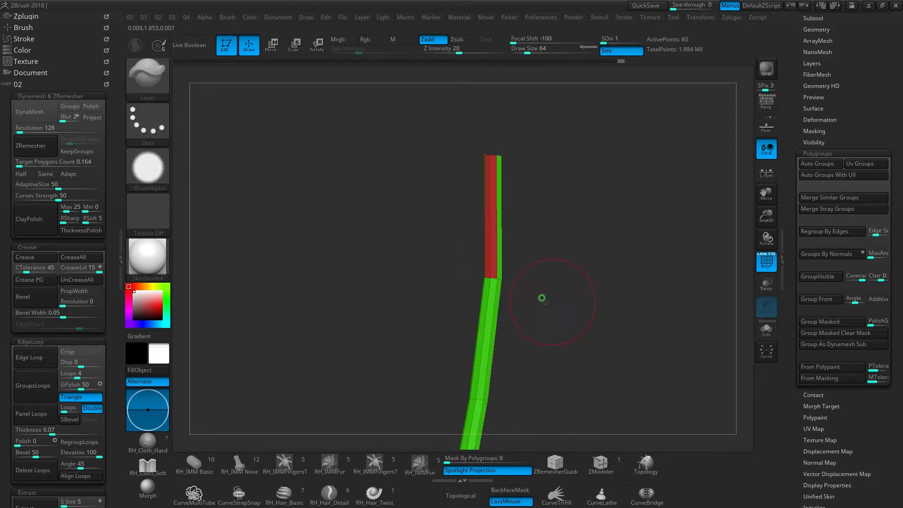
pyautogui.keyDown('ctrl'); pyautogui.moveTo(499, 257); pyautogui.dragTo(519, 150, button='right'); pyautogui.keyUp('ctrl')
pyautogui.hotkey('ctrl', 'w')
pyautogui.keyDown('ctrl'); pyautogui.keyDown('shift'); pyautogui.click(567, 252); pyautogui.keyUp('shift'); pyautogui.keyUp('ctrl')
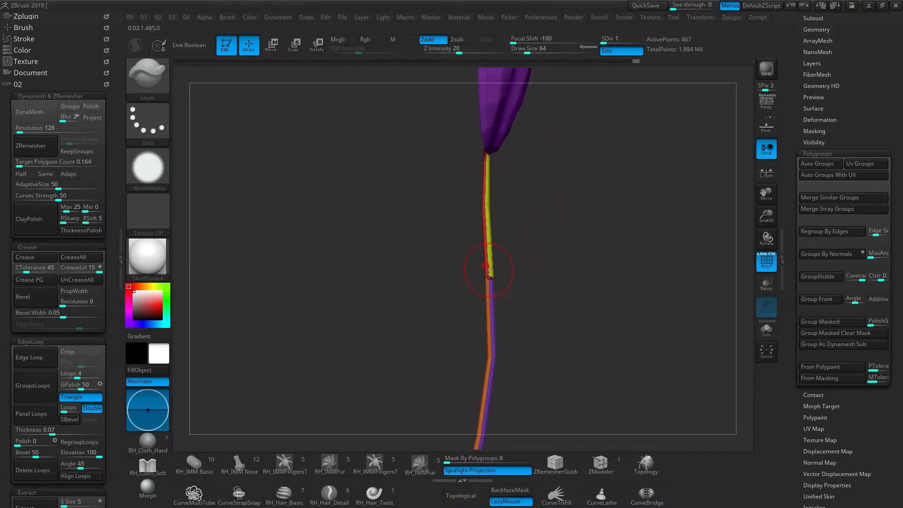
# - Examine the polygroup borders of the leaf, upper stem and lower stem from several angles
pyautogui.moveTo(503, 235)
pyautogui.mouseDown(button='right')
pyautogui.moveTo(484, 256)
pyautogui.moveTo(485, 208)
pyautogui.moveTo(505, 257)
pyautogui.moveTo(477, 240)
pyautogui.moveTo(455, 272)
pyautogui.moveTo(489, 235)
pyautogui.mouseUp(button='right')
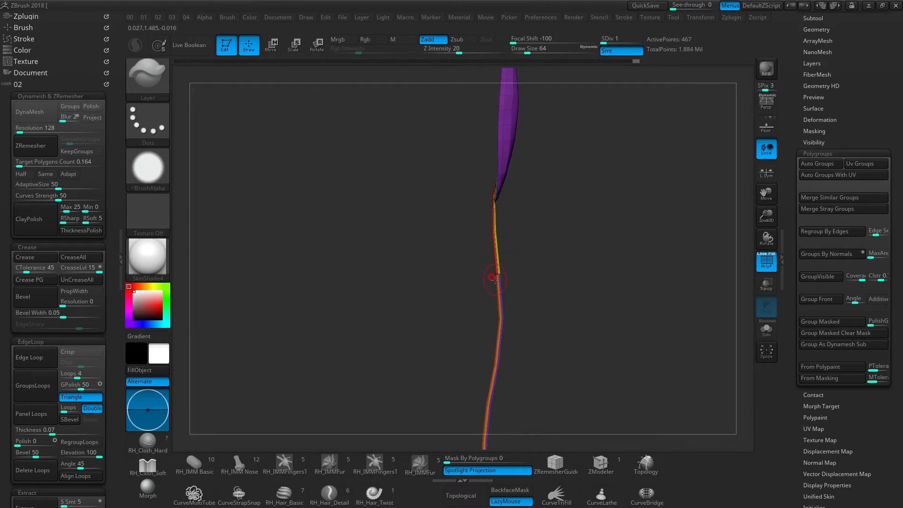
pyautogui.moveTo(499, 282); pyautogui.dragTo(474, 284, button='right')
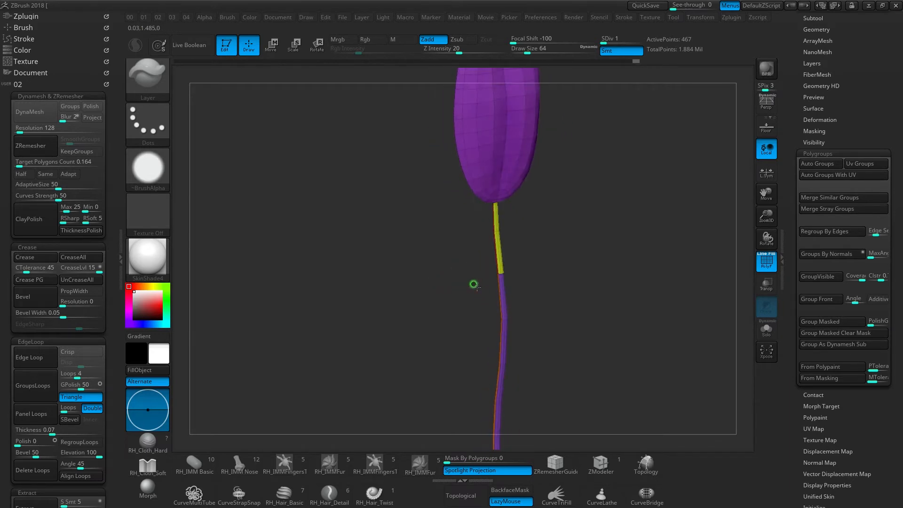
pyautogui.moveTo(519, 235); pyautogui.dragTo(473, 243, button='right')
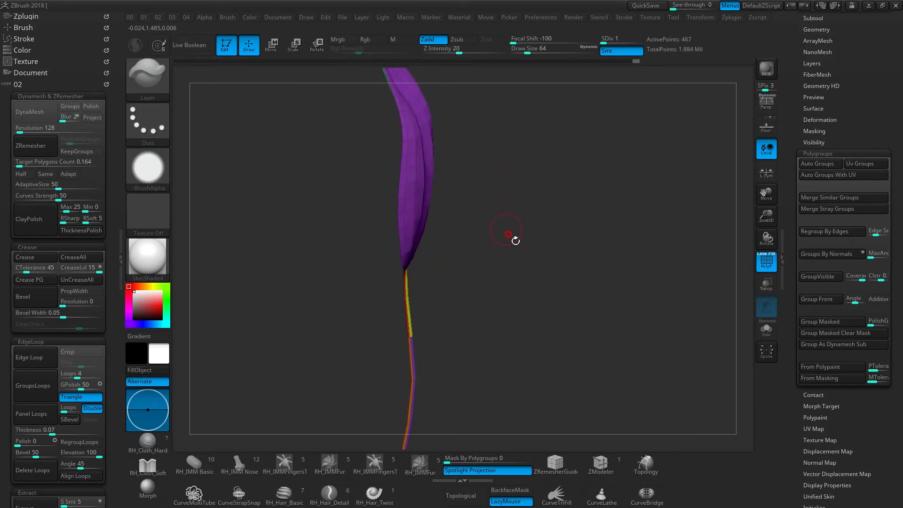
# - Collapse the custom 02 palette and enable the Polygroups option in UV Master
pyautogui.click(20, 85)
pyautogui.click(17, 95)
pyautogui.click(17, 95)
pyautogui.click(19, 95)
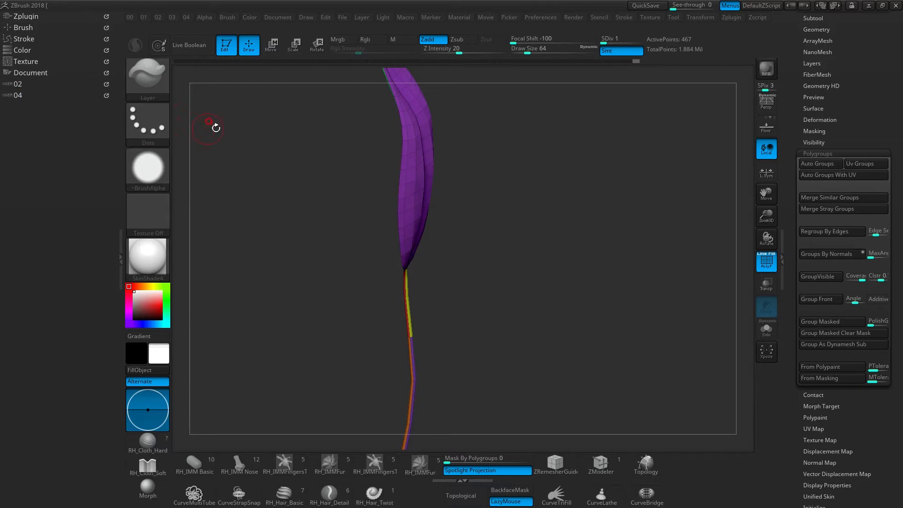
pyautogui.moveTo(481, 194)
pyautogui.mouseDown(button='right')
pyautogui.moveTo(486, 215)
pyautogui.moveTo(490, 205)
pyautogui.mouseUp(button='right')
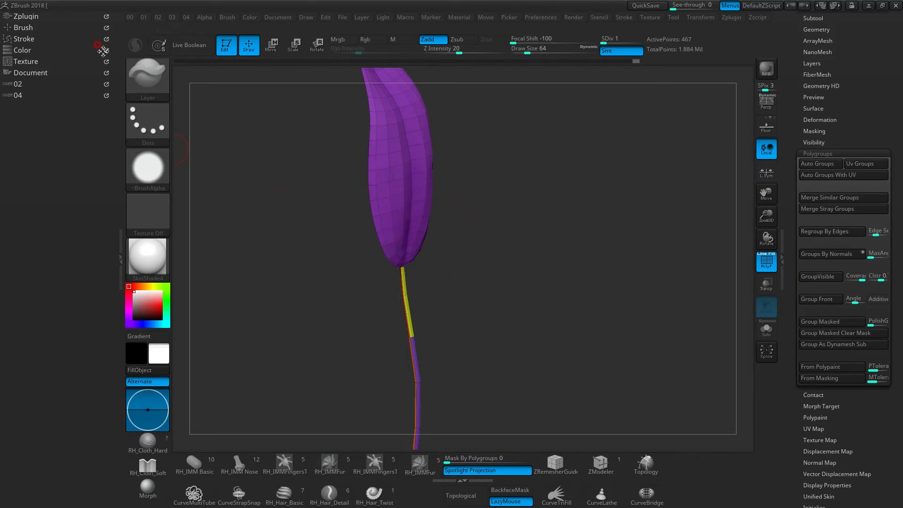
pyautogui.click(30, 16)
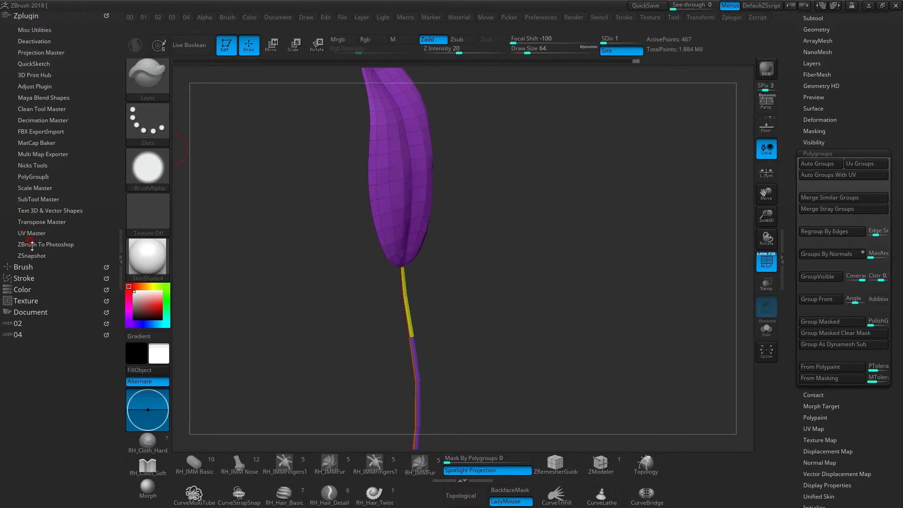
pyautogui.click(31, 233)
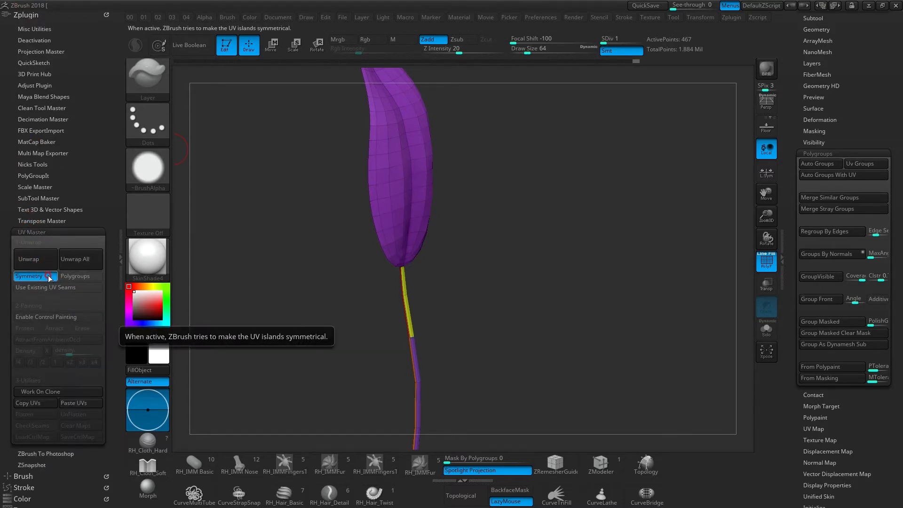
pyautogui.click(74, 278)
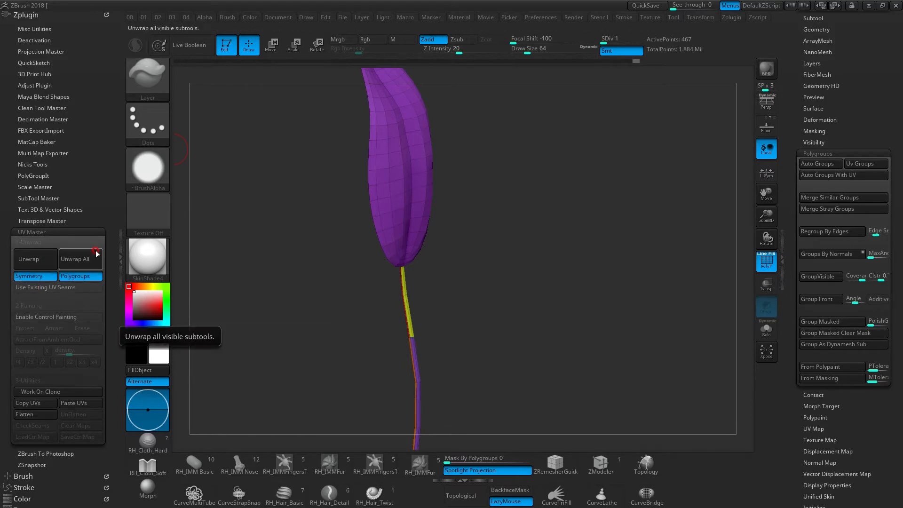
# - Unwrap the leaf and stem in UV Master with Symmetry and Polygroups enabled
pyautogui.moveTo(459, 228); pyautogui.dragTo(484, 207)
pyautogui.keyDown('alt'); pyautogui.moveTo(492, 282); pyautogui.dragTo(473, 234); pyautogui.keyUp('alt')
pyautogui.moveTo(314, 230); pyautogui.dragTo(292, 221)
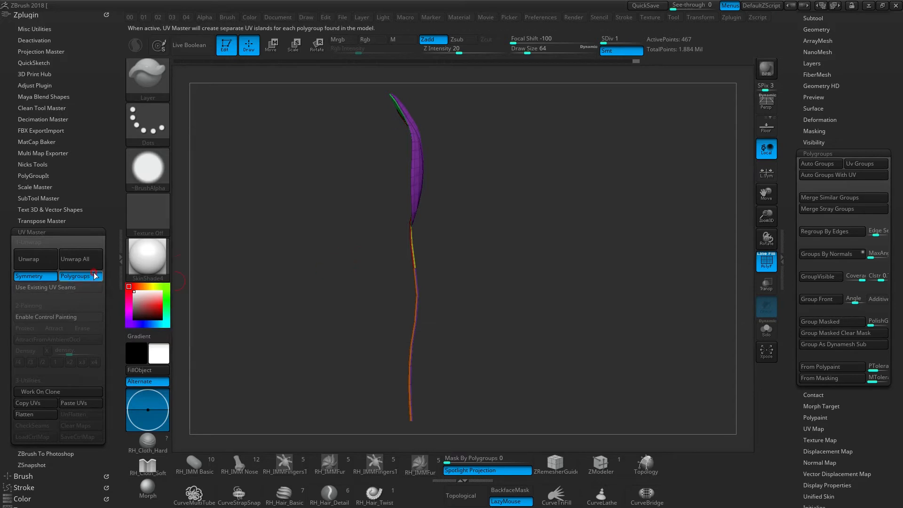
pyautogui.moveTo(447, 202); pyautogui.dragTo(400, 202)
pyautogui.click(29, 258)
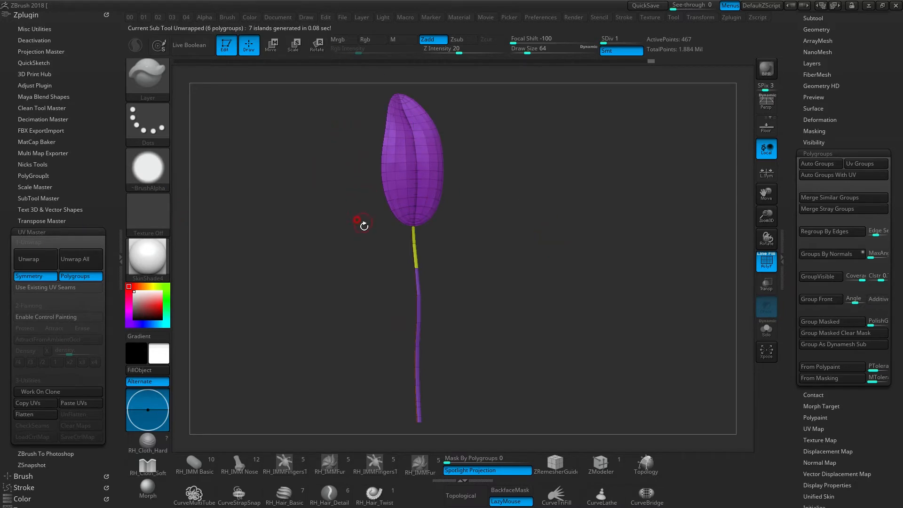
# - Try to flatten the unwrapped leaf and stem into a planar UV layout
pyautogui.click(41, 414)
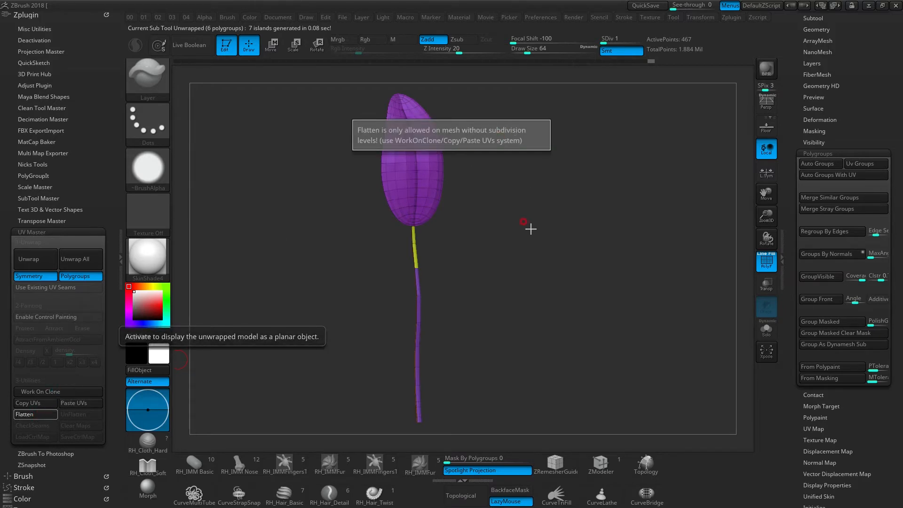
pyautogui.moveTo(509, 227); pyautogui.dragTo(525, 214)
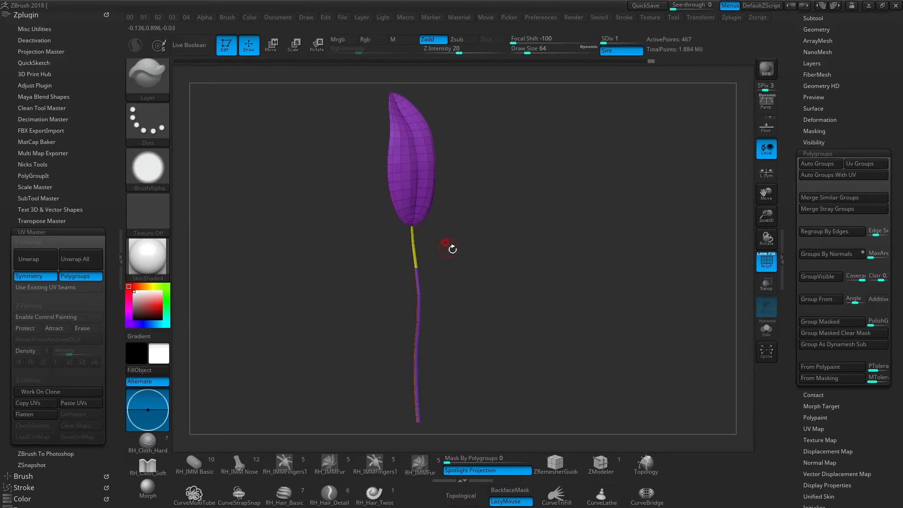
pyautogui.keyDown('shift'); pyautogui.moveTo(472, 265); pyautogui.dragTo(427, 246); pyautogui.keyUp('shift')
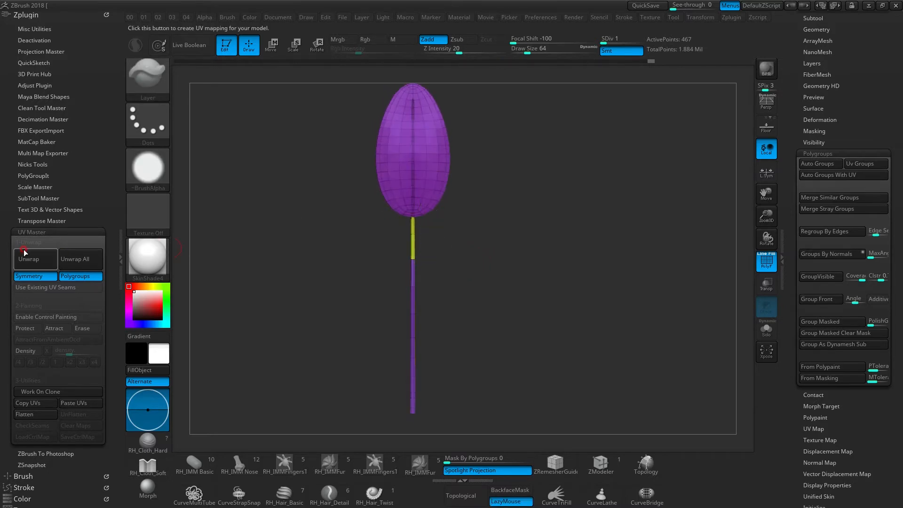
# - Collapse UV Master and delete the leaf and stem's existing UVs through the mesh's UV Map settings
pyautogui.click(47, 258)
pyautogui.click(47, 231)
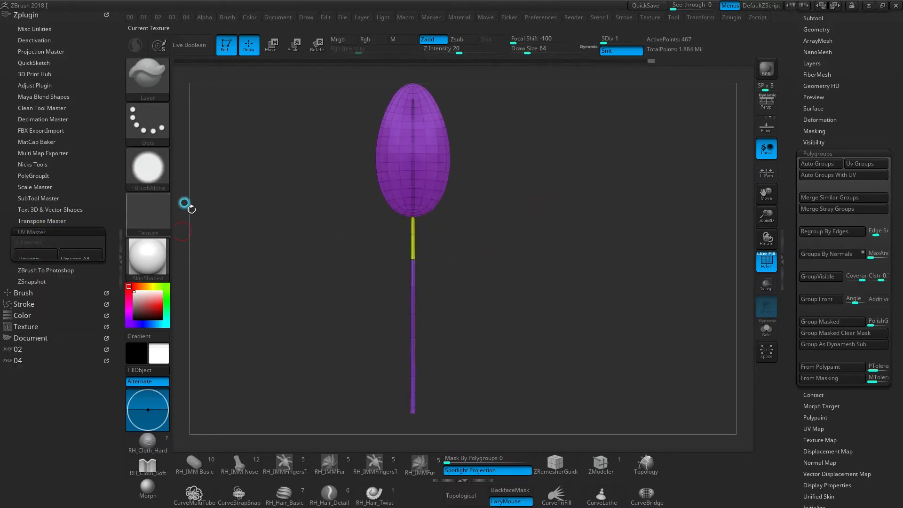
pyautogui.scroll(-5, 789, 173)
pyautogui.moveTo(790, 174); pyautogui.dragTo(790, 181)
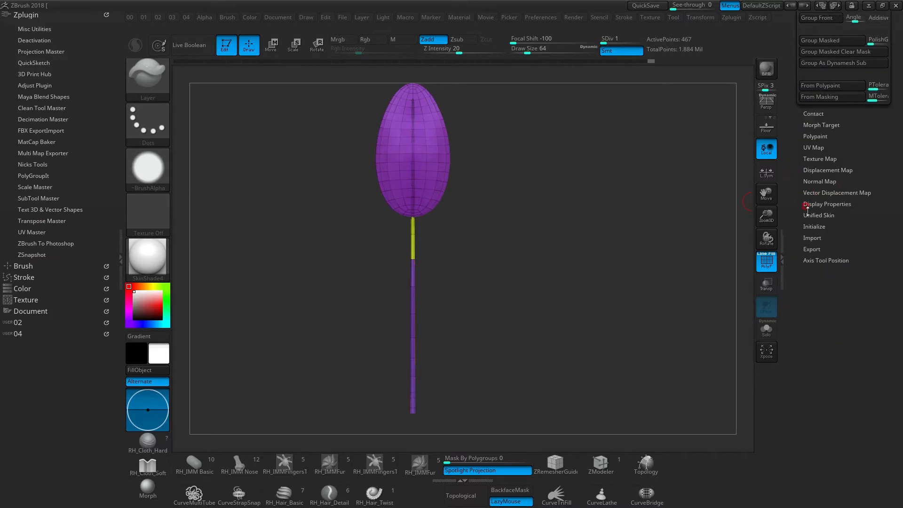
pyautogui.click(817, 148)
pyautogui.click(831, 194)
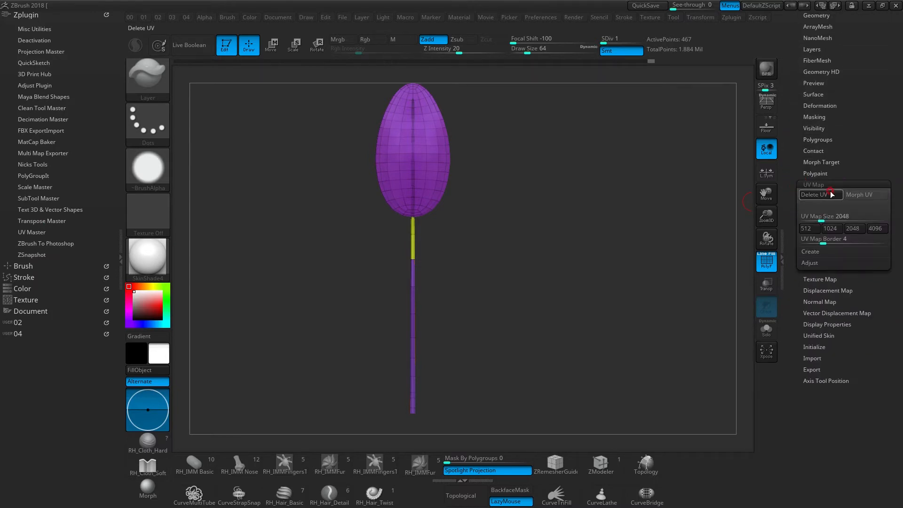
pyautogui.click(819, 195)
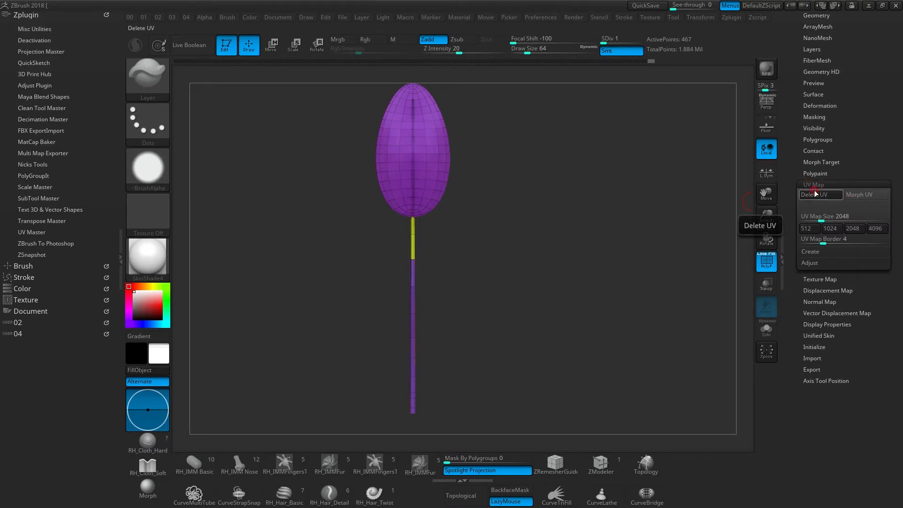
# - Preview the leaf and stem's flattened UV islands with Morph UV, return to the 3D form and hide the polyframe
pyautogui.click(867, 195)
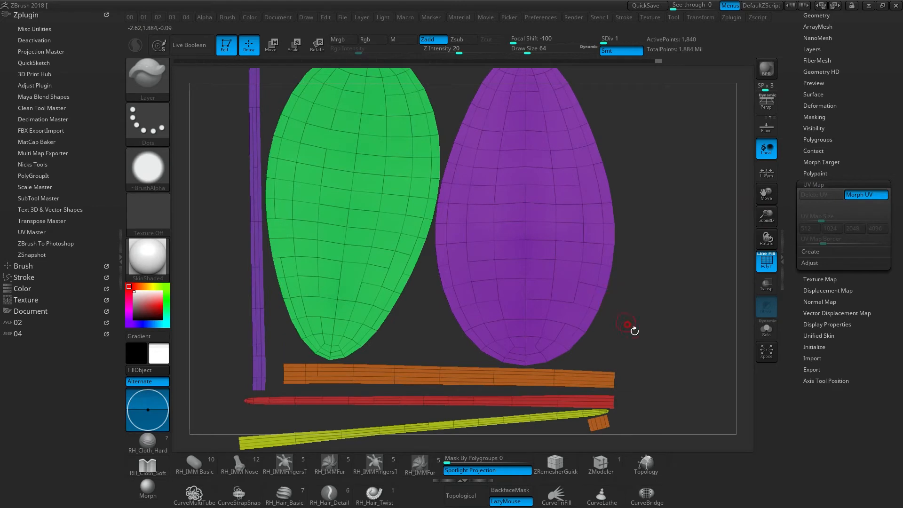
pyautogui.keyDown('alt'); pyautogui.moveTo(638, 325); pyautogui.dragTo(596, 254); pyautogui.keyUp('alt')
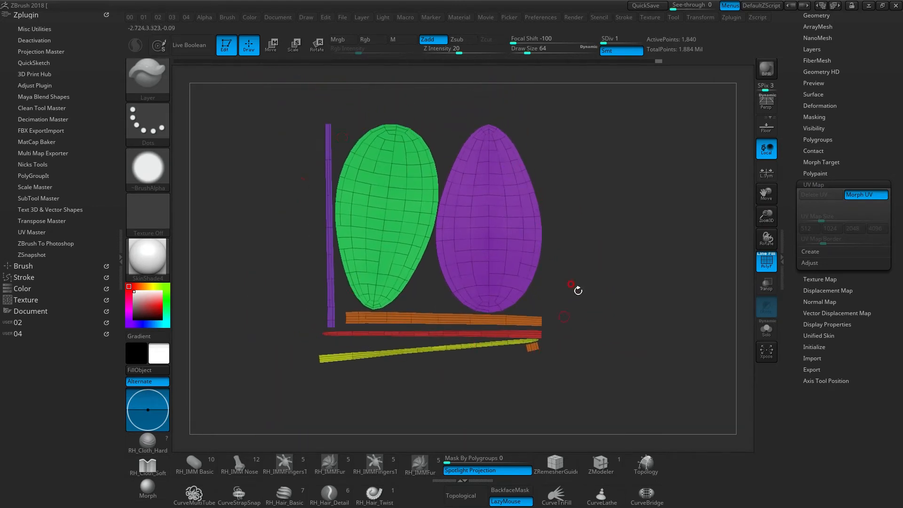
pyautogui.click(857, 196)
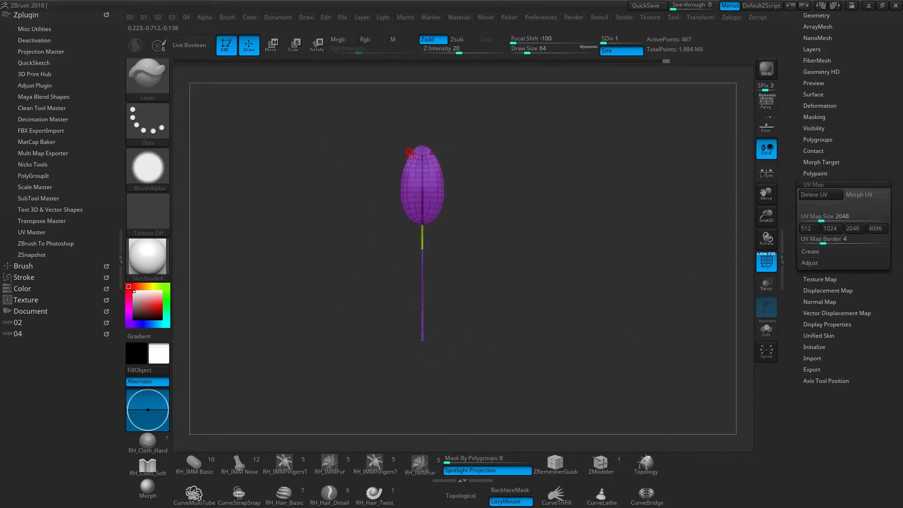
pyautogui.moveTo(470, 261); pyautogui.dragTo(460, 261)
pyautogui.moveTo(478, 247)
pyautogui.mouseDown()
pyautogui.moveTo(451, 242)
pyautogui.moveTo(478, 252)
pyautogui.moveTo(509, 236)
pyautogui.mouseUp()
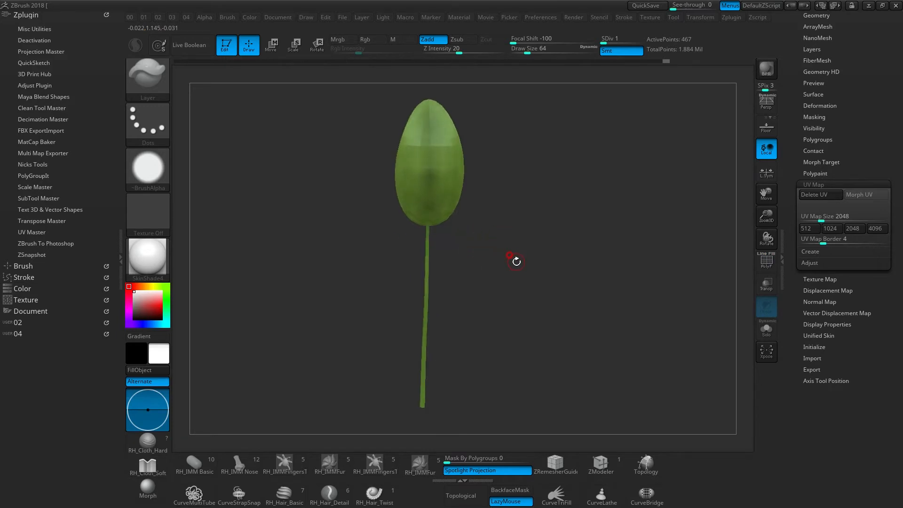
# - Inspect the leaf at subdivision level 7, return to level 1 and check its polygroups with the polyframe
pyautogui.press('d')
pyautogui.press('d')
pyautogui.press('d')
pyautogui.press('d')
pyautogui.press('d')
pyautogui.press('d')
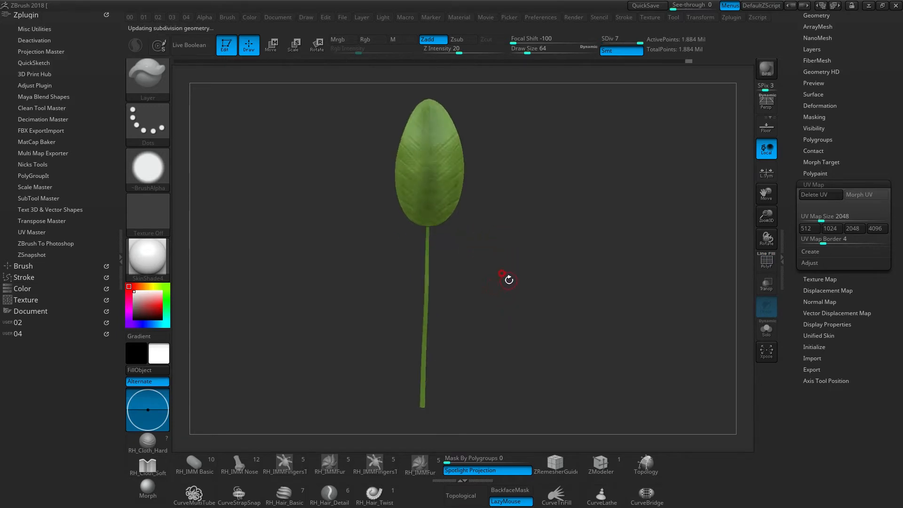
pyautogui.moveTo(524, 288); pyautogui.dragTo(488, 206)
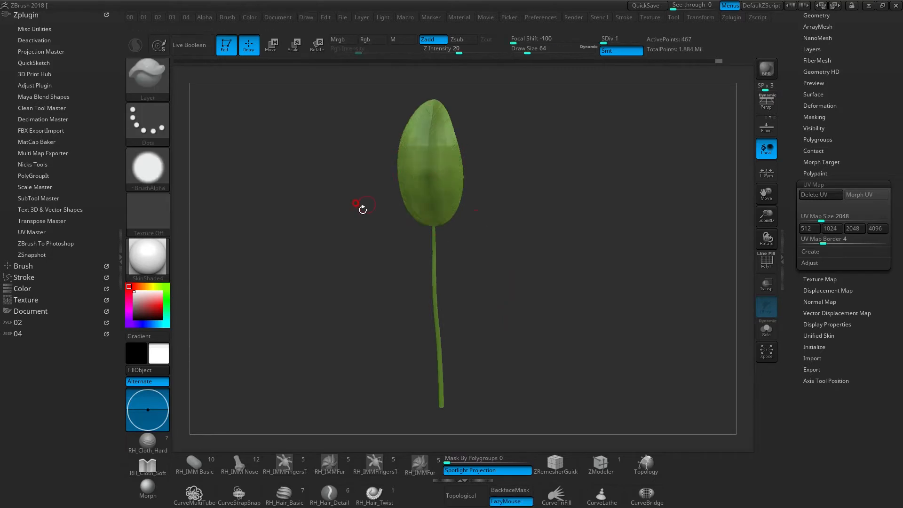
pyautogui.hotkey('shift', 'd')
pyautogui.hotkey('shift', 'f')
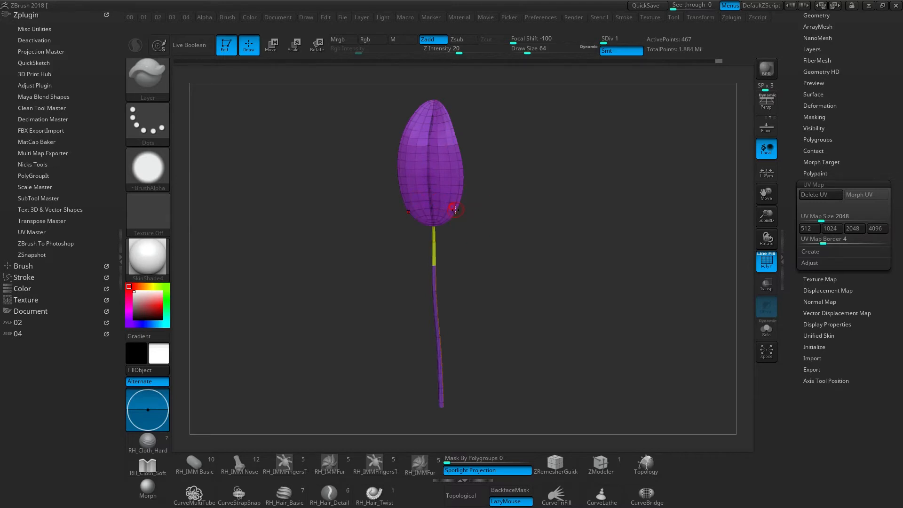
pyautogui.hotkey('shift', 'f')
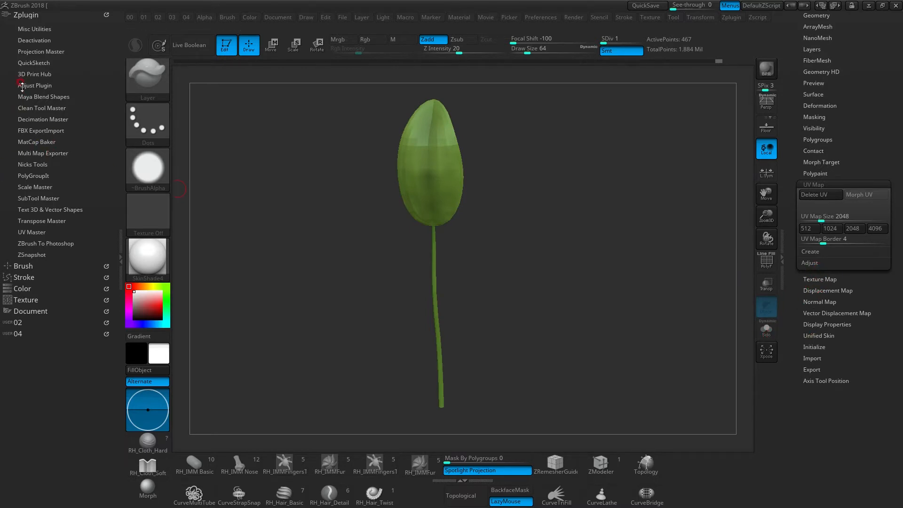
# - Show the Multi Map Exporter settings and subtool list, and start creating displacement, normal and polypaint texture maps at size 2048
pyautogui.click(31, 153)
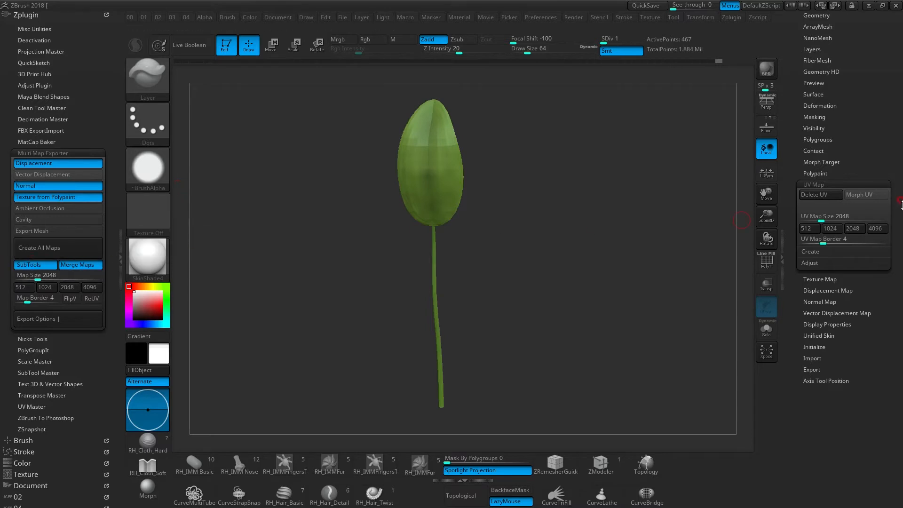
pyautogui.moveTo(798, 43); pyautogui.dragTo(796, 141)
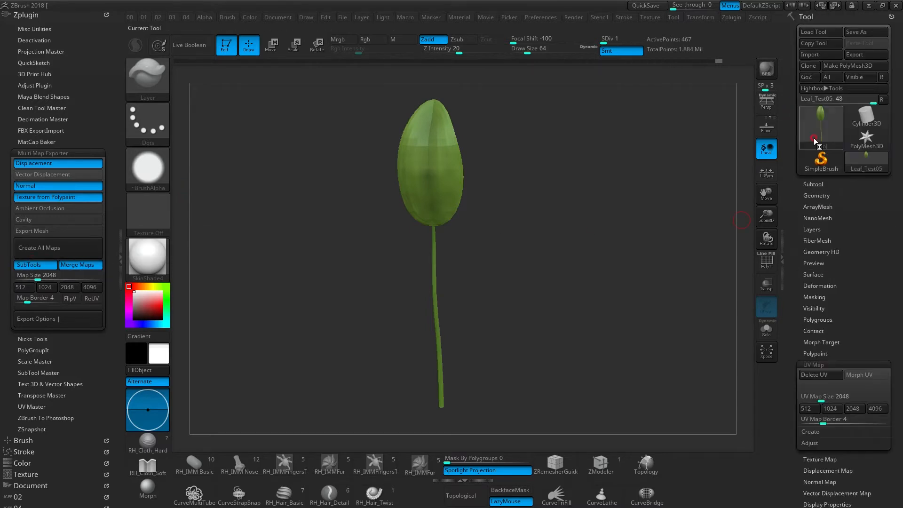
pyautogui.click(810, 184)
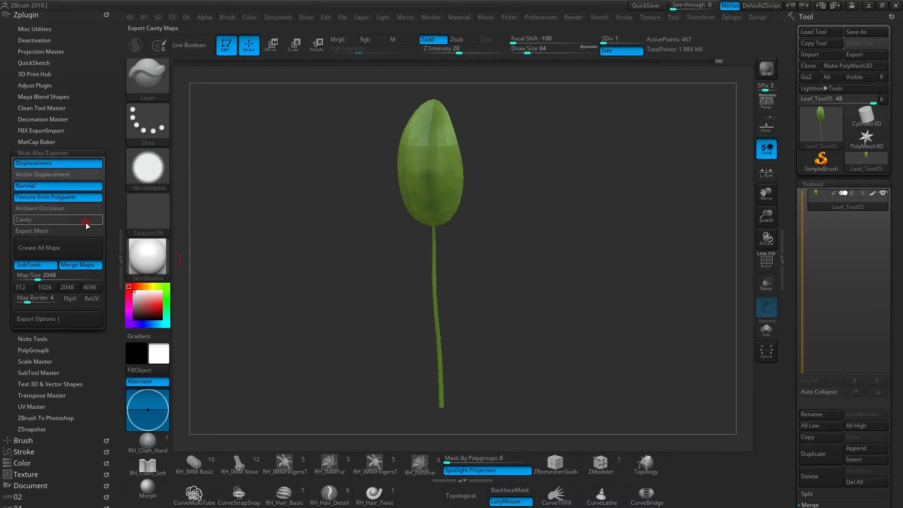
pyautogui.click(61, 250)
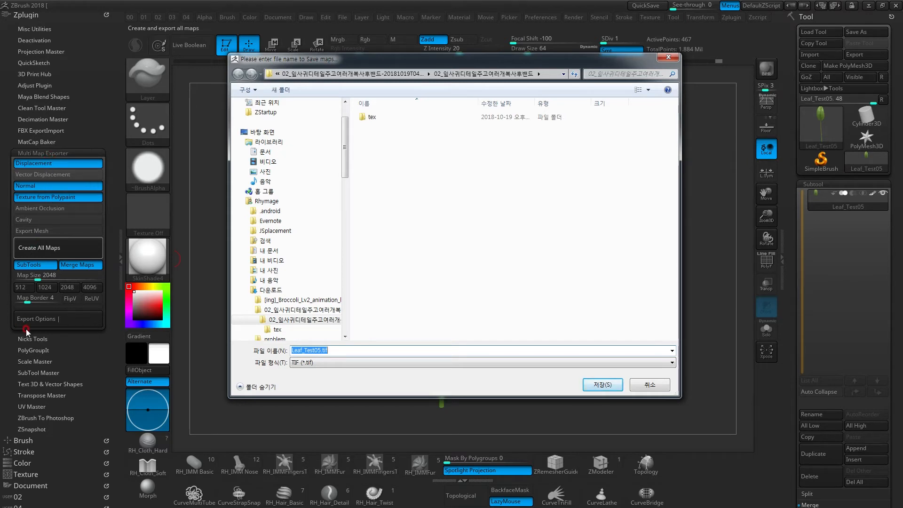
# - Create a folder named ZBRUSH tip on the desktop and open it as the save location for the maps
pyautogui.click(430, 173)
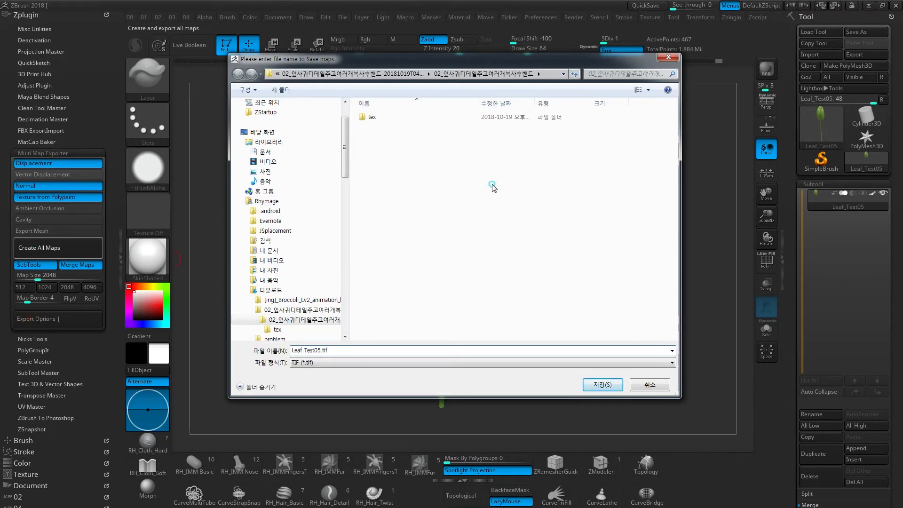
pyautogui.moveTo(465, 60); pyautogui.dragTo(448, 58)
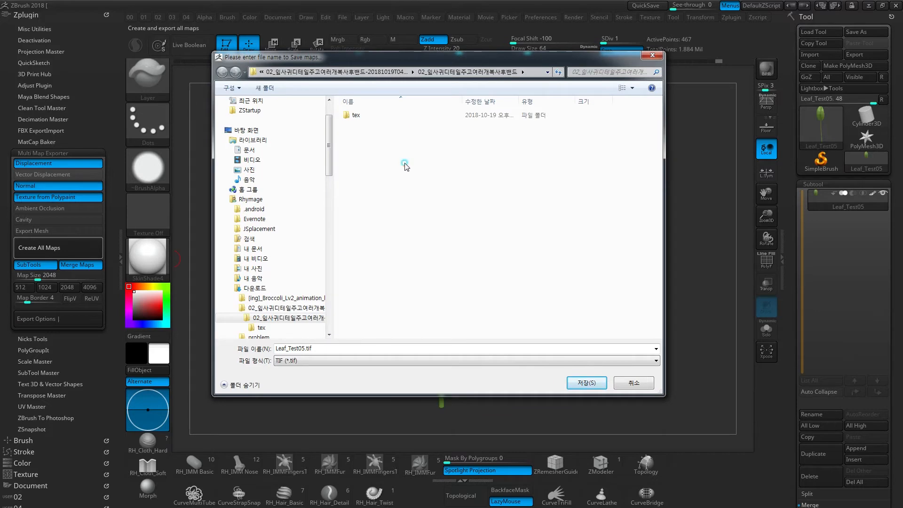
pyautogui.scroll(2, 328, 133)
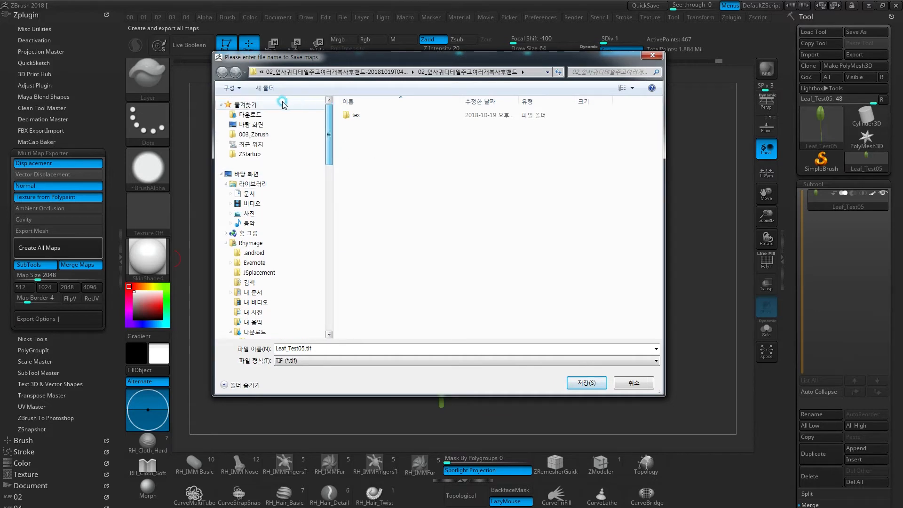
pyautogui.click(250, 124)
pyautogui.rightClick(595, 177)
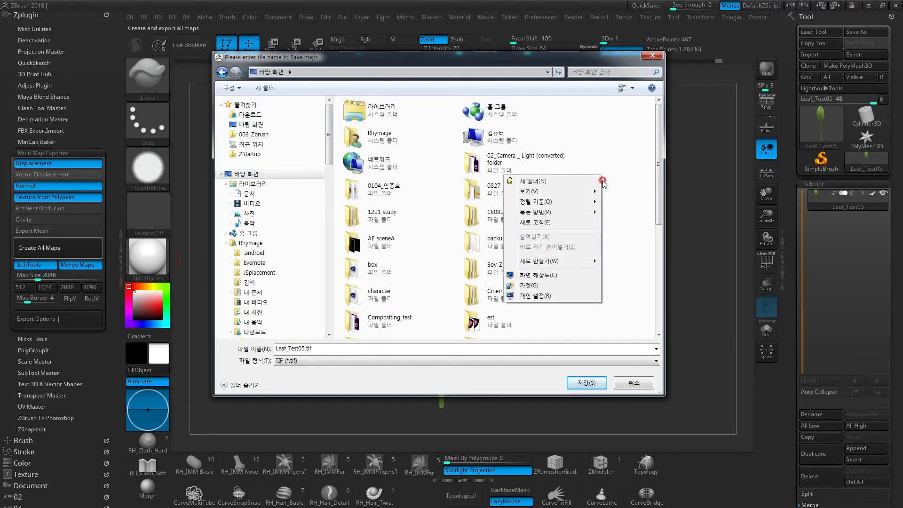
pyautogui.click(578, 177)
pyautogui.write('tip')
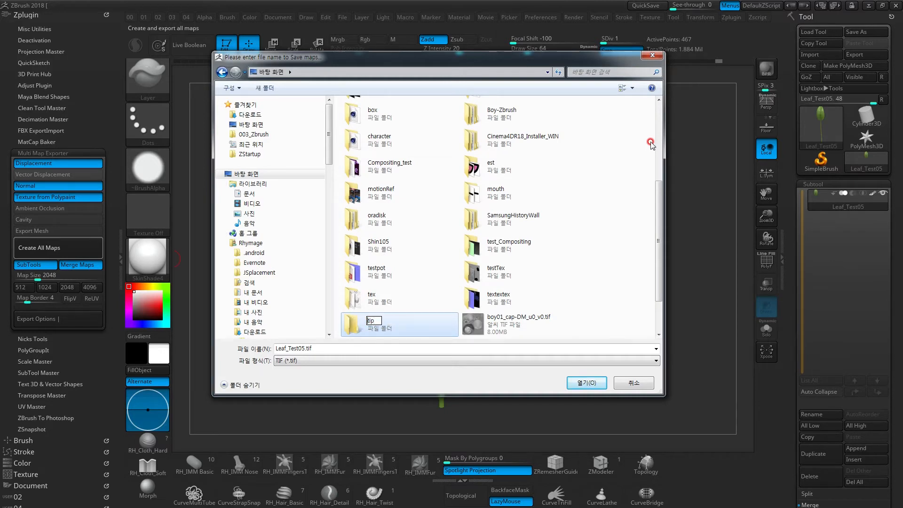
pyautogui.write('SH')
pyautogui.press('Return')
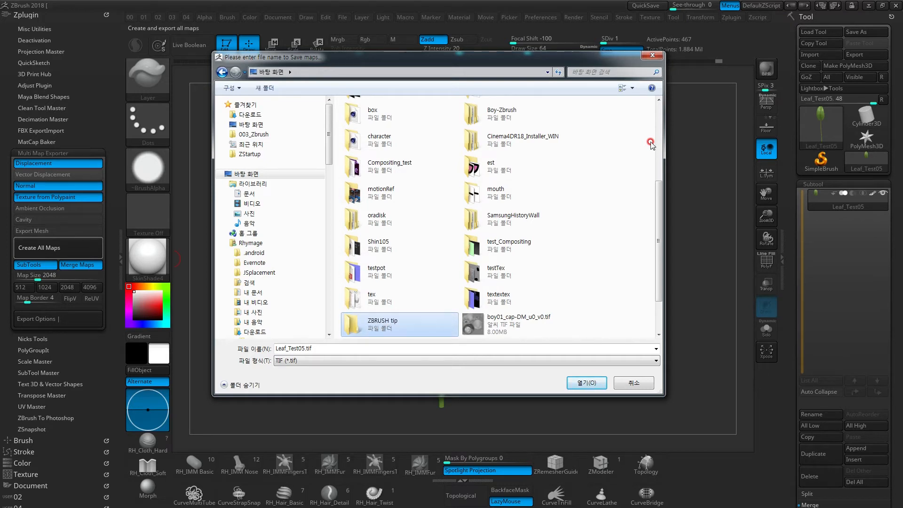
pyautogui.doubleClick(394, 324)
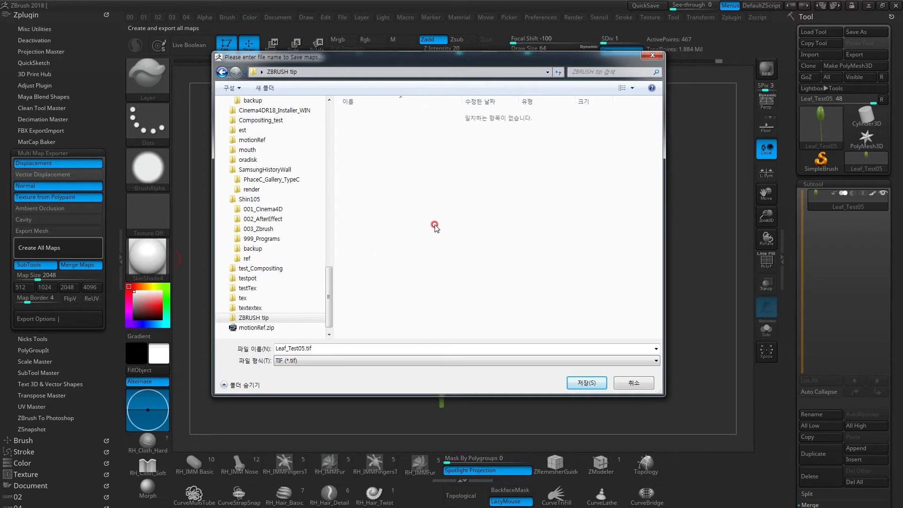
# - Shorten the map file name to Leaf.tif, export all maps and dismiss the completion notice
pyautogui.click(291, 348)
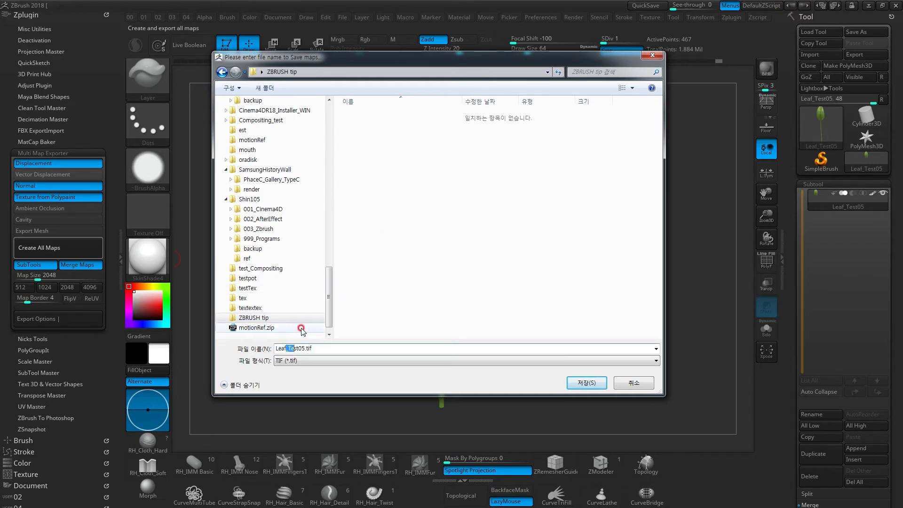
pyautogui.press('BackSpace')
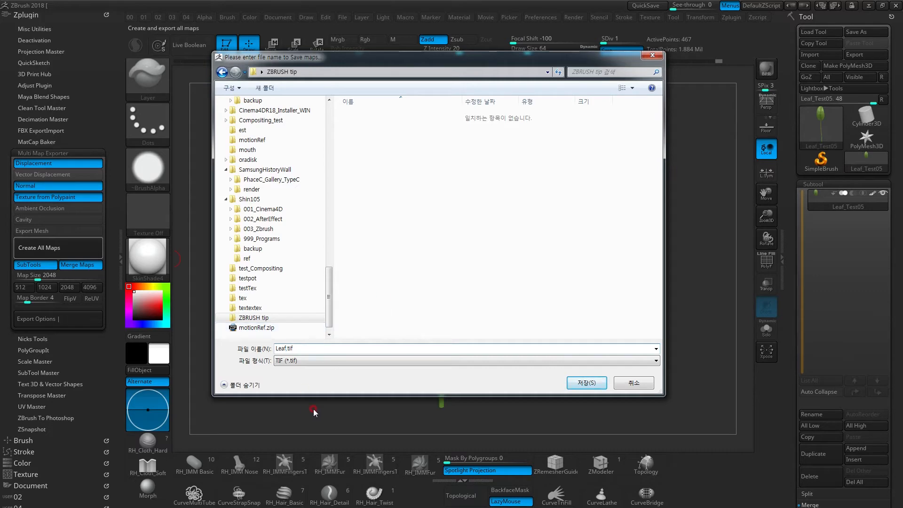
pyautogui.click(579, 384)
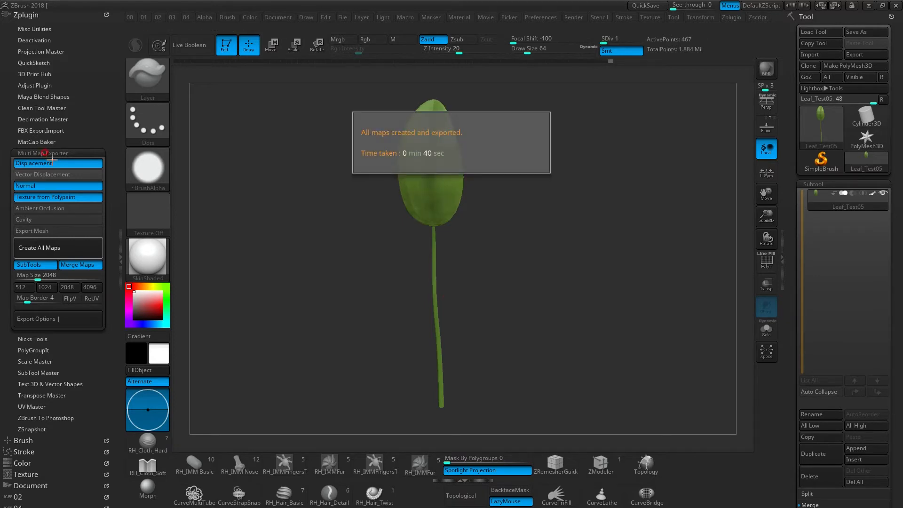
pyautogui.click(527, 242)
# - Switch to Windows Explorer and open the ZBRUSH tip folder on the desktop to see the exported maps
pyautogui.moveTo(554, 236); pyautogui.dragTo(546, 348)
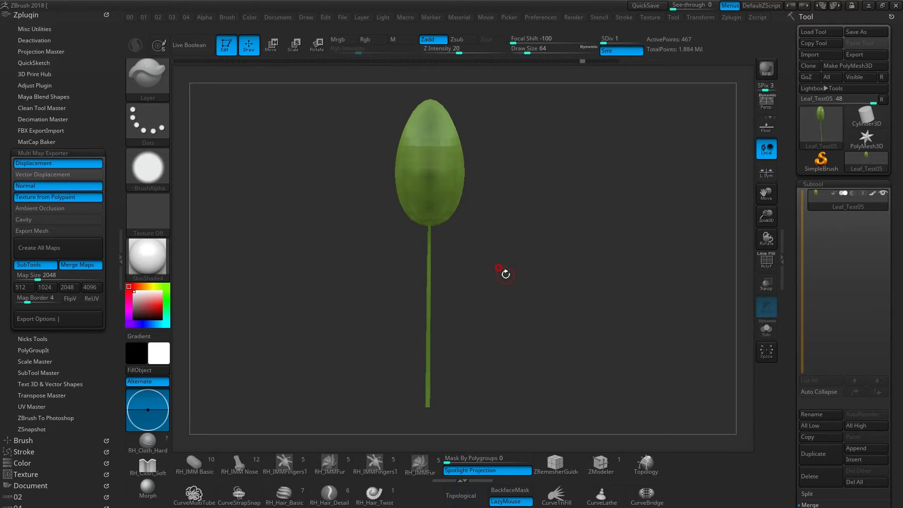
pyautogui.press('super+e')
pyautogui.moveTo(518, 164); pyautogui.dragTo(508, 108)
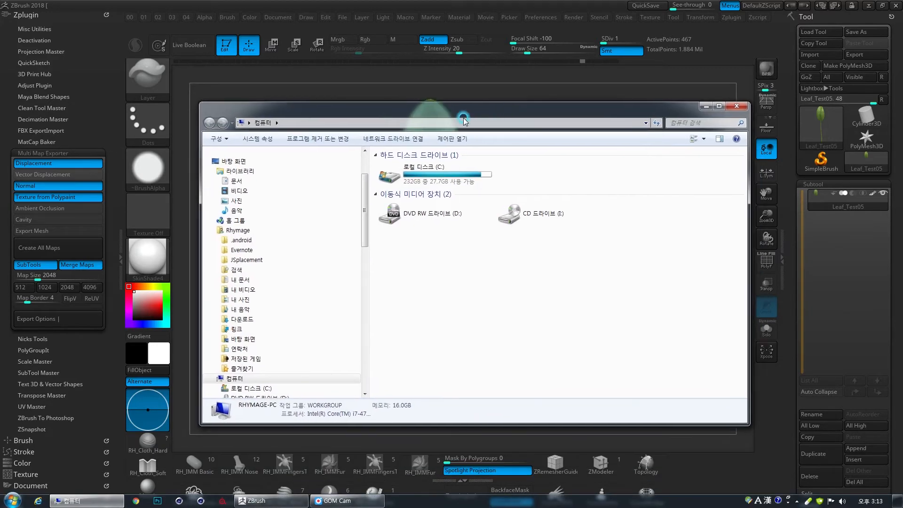
pyautogui.click(242, 162)
pyautogui.click(440, 281)
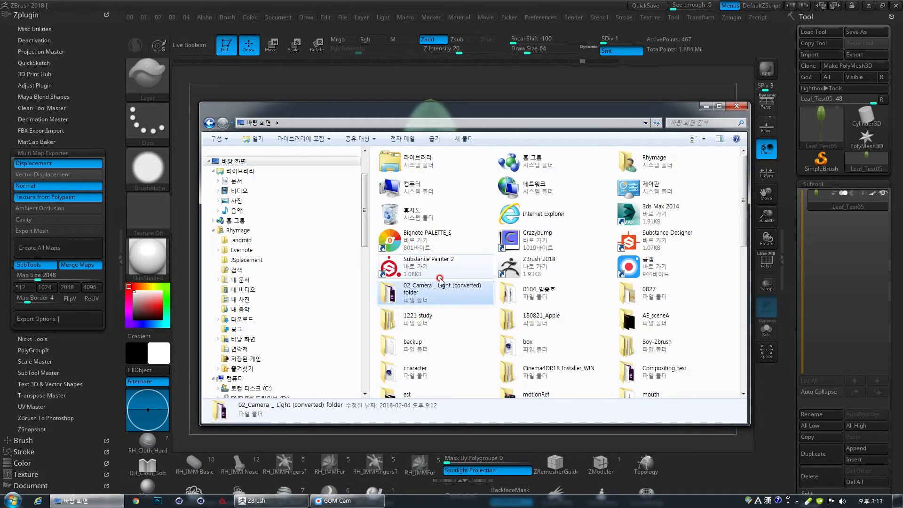
pyautogui.press('z')
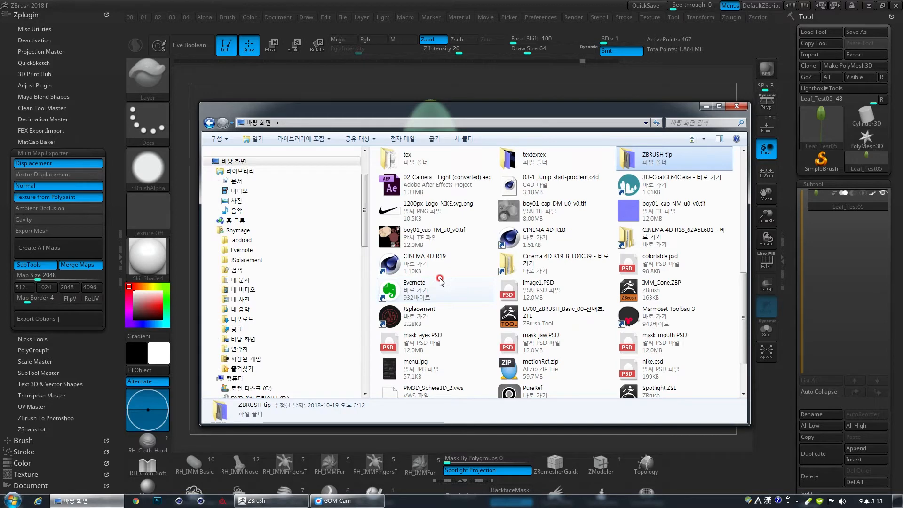
pyautogui.press('Return')
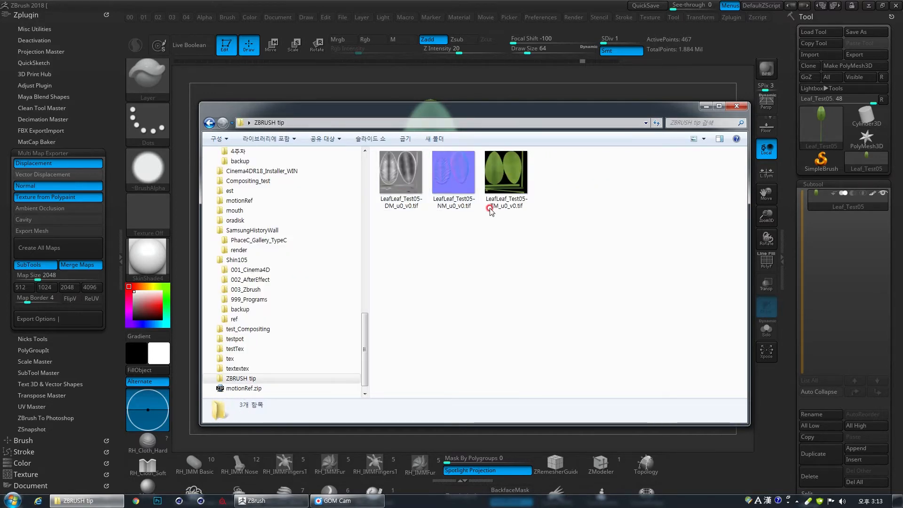
# - Show the leaf's polyframe in ZBrush, and review the exported displacement, normal and texture maps in the image viewer
pyautogui.click(572, 2)
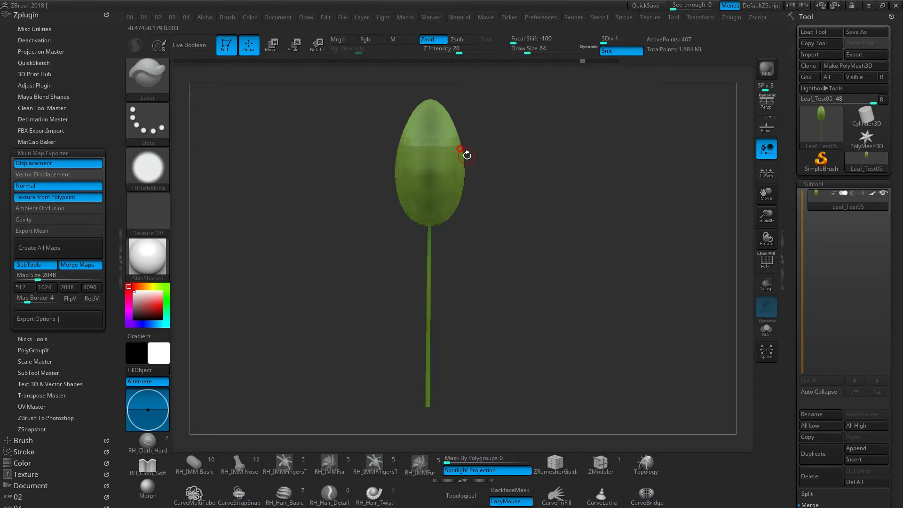
pyautogui.hotkey('shift', 'f')
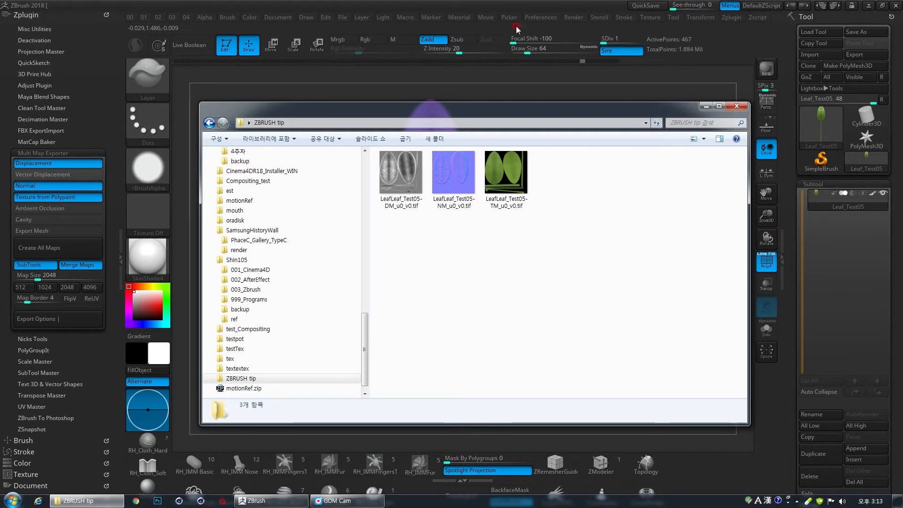
pyautogui.click(401, 200)
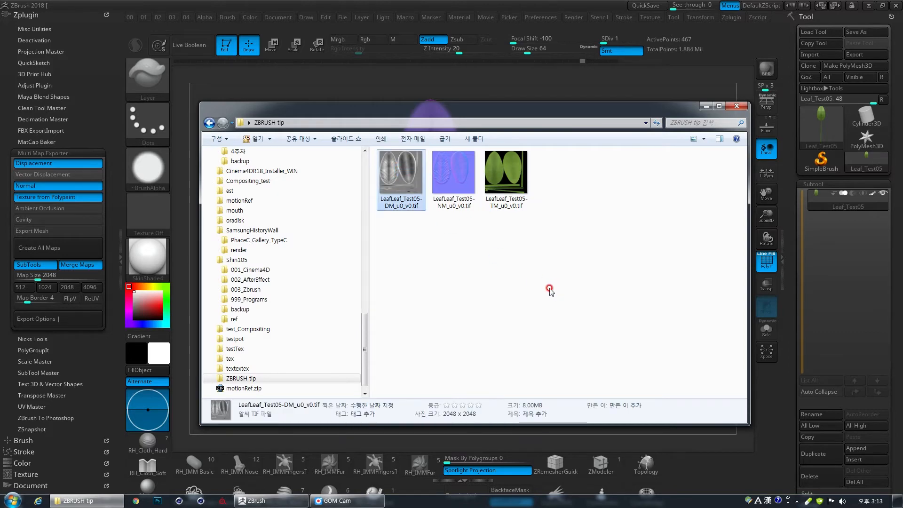
pyautogui.moveTo(370, 240); pyautogui.dragTo(440, 59)
pyautogui.scroll(-1, 410, 212)
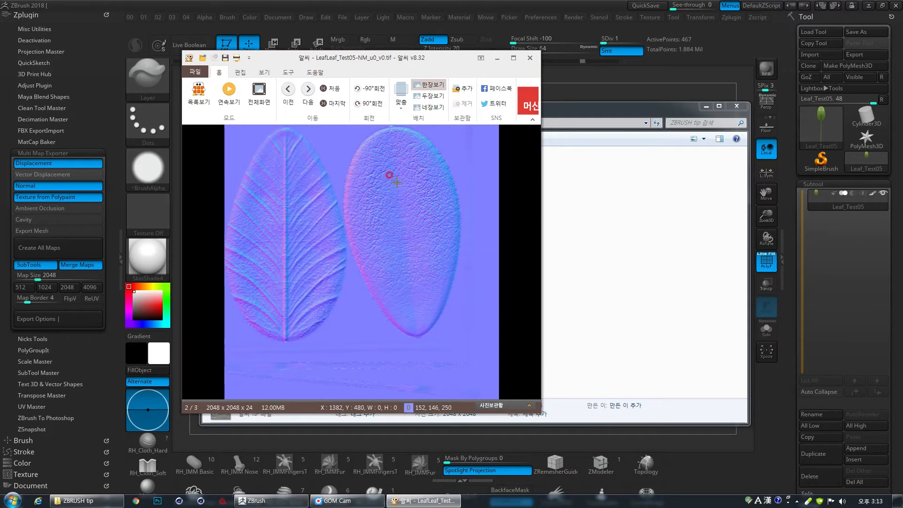
pyautogui.scroll(-1, 296, 244)
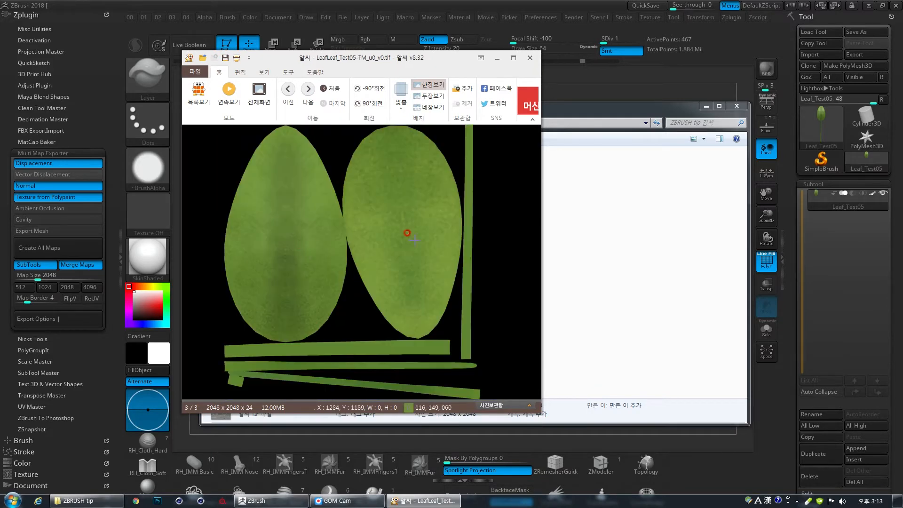
pyautogui.click(530, 58)
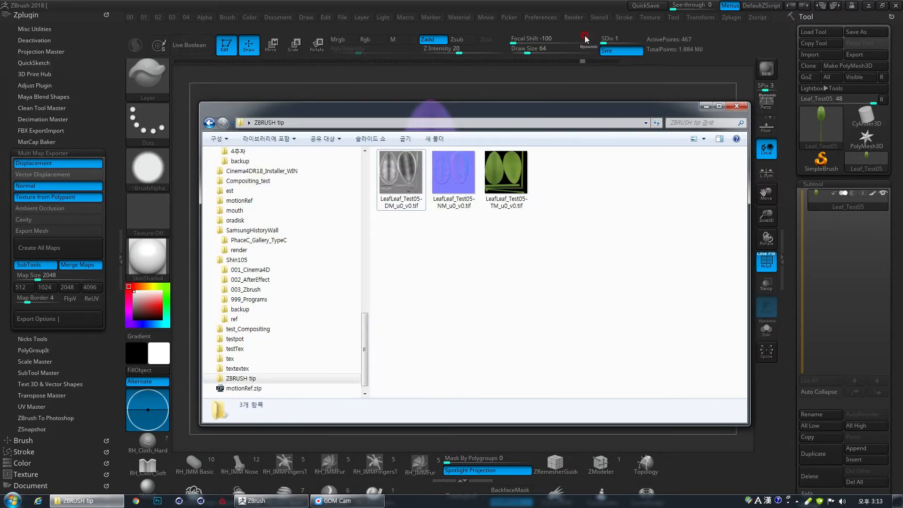
# - Return to ZBrush, show the move gizmo on the leaf and look over its deformers, including Bend Curve
pyautogui.click(585, 39)
pyautogui.moveTo(517, 296); pyautogui.dragTo(506, 272)
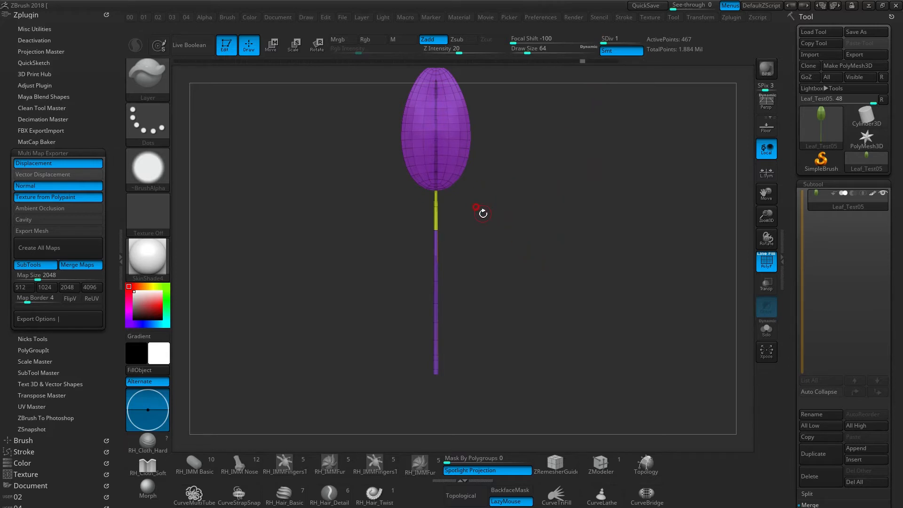
pyautogui.press('w')
pyautogui.keyDown('alt'); pyautogui.moveTo(498, 212); pyautogui.dragTo(504, 238); pyautogui.keyUp('alt')
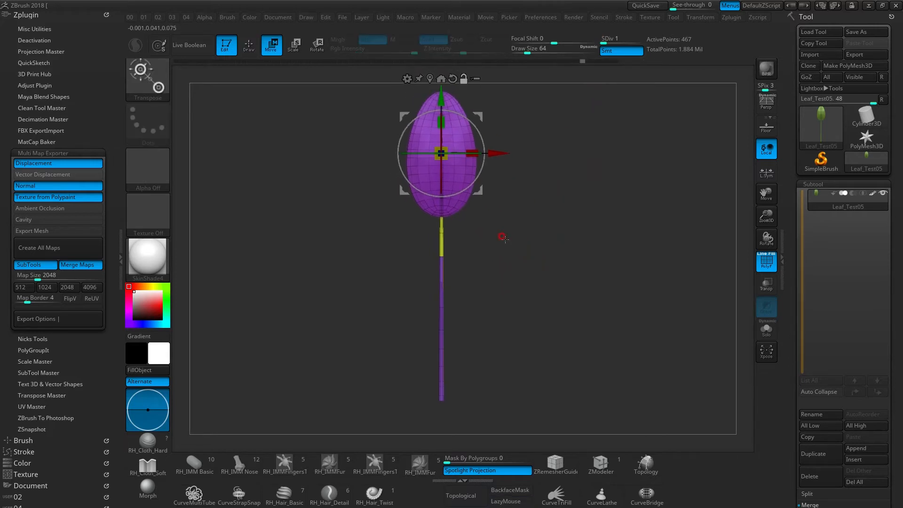
pyautogui.click(407, 79)
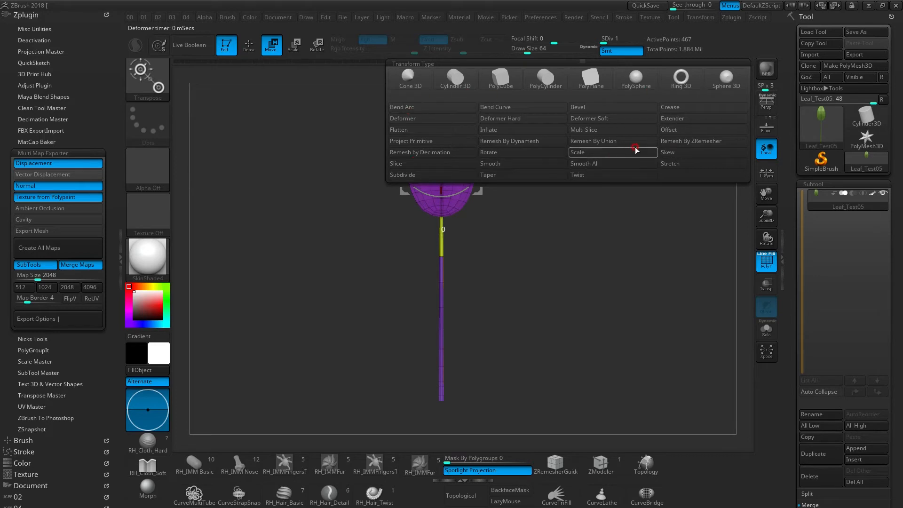
pyautogui.click(499, 107)
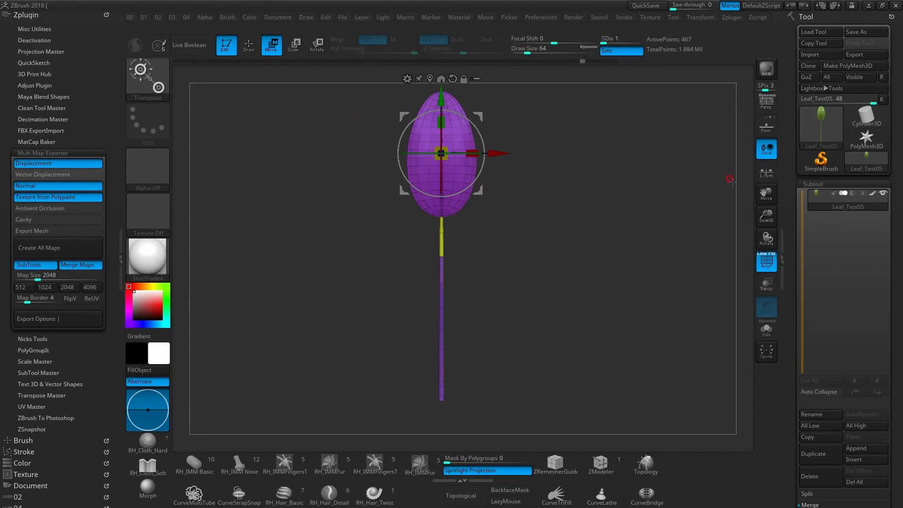
# - Delete the higher subdivision levels of the leaf mesh, keeping only the lowest level
pyautogui.moveTo(790, 221); pyautogui.dragTo(793, 93)
pyautogui.moveTo(792, 275); pyautogui.dragTo(793, 216)
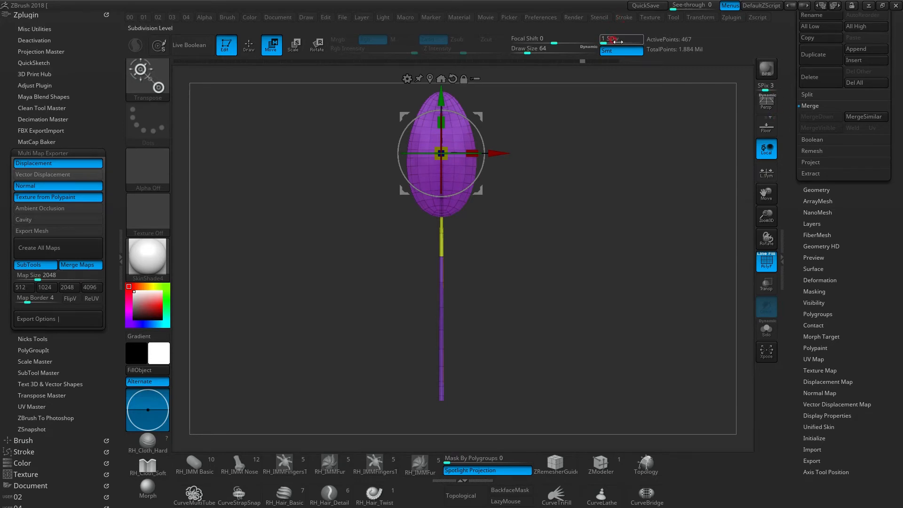
pyautogui.moveTo(790, 118); pyautogui.dragTo(791, 180)
pyautogui.click(818, 217)
pyautogui.moveTo(789, 200); pyautogui.dragTo(789, 274)
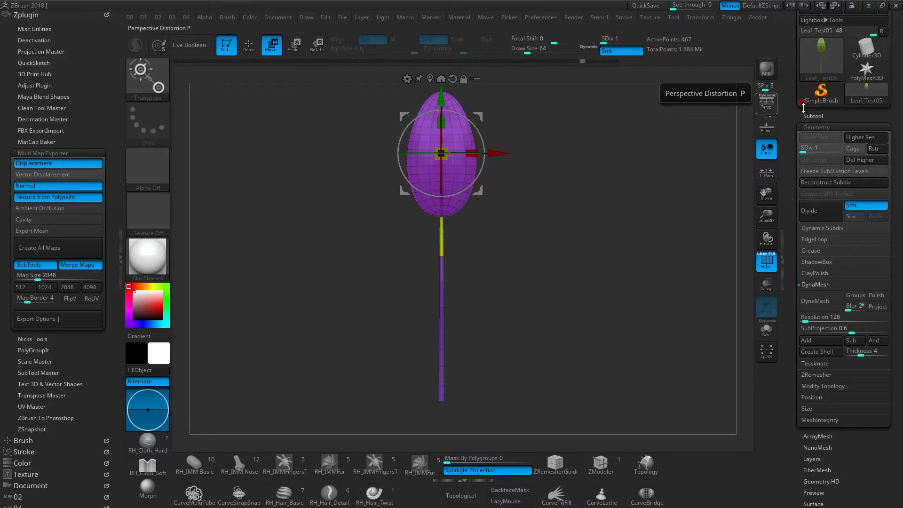
pyautogui.click(863, 160)
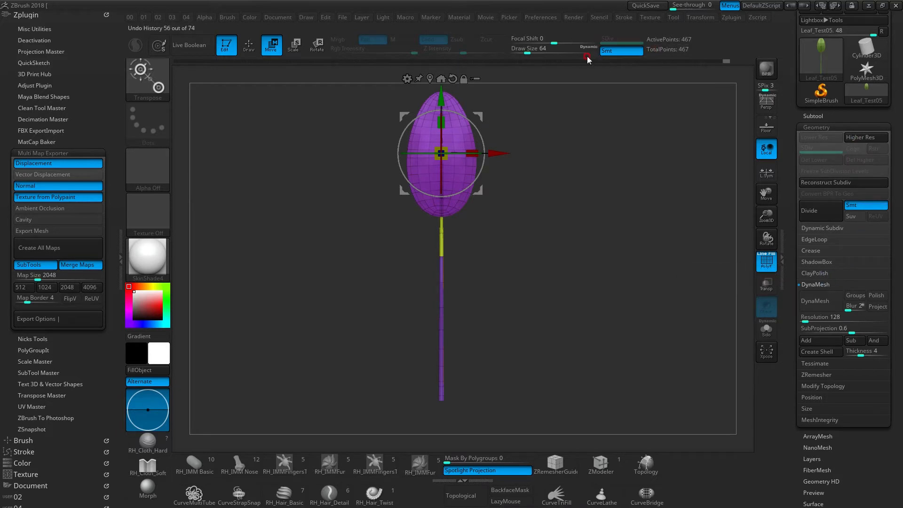
pyautogui.moveTo(563, 266); pyautogui.dragTo(555, 263)
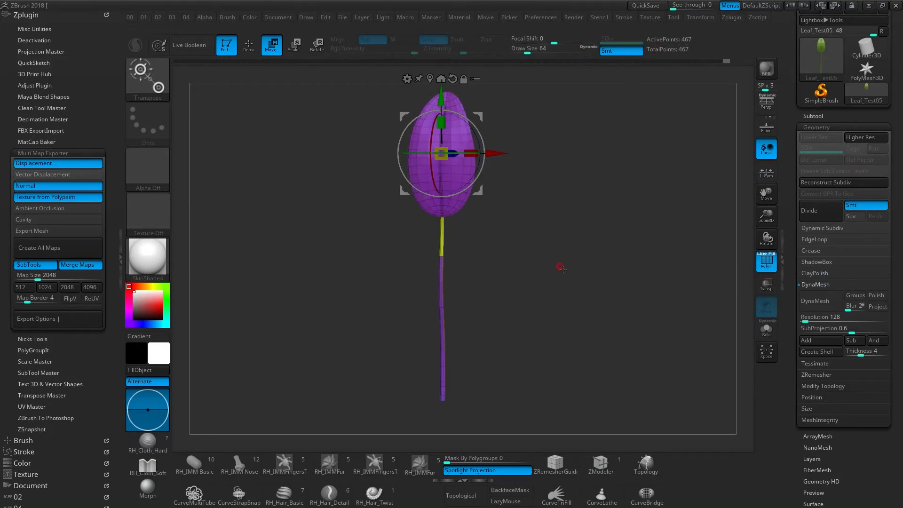
pyautogui.hotkey('ctrl', 'u')
pyautogui.hotkey('ctrl', 'u')
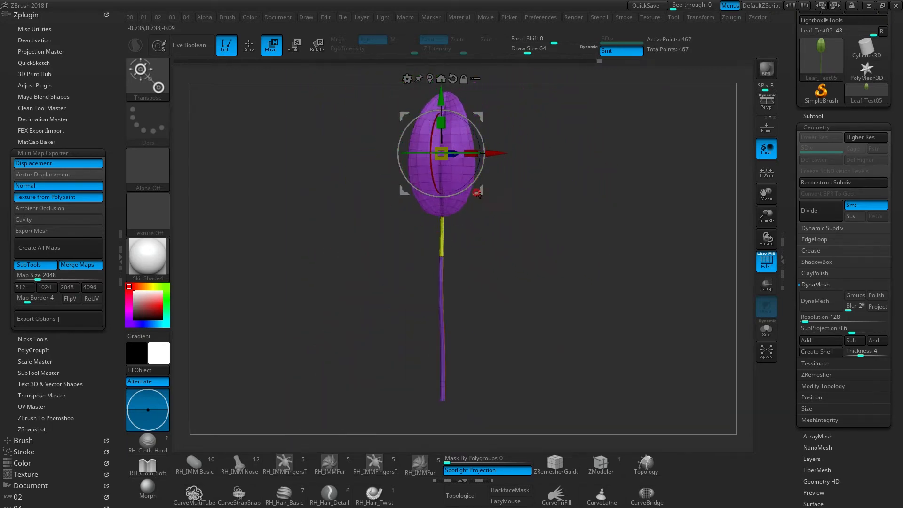
pyautogui.press('q')
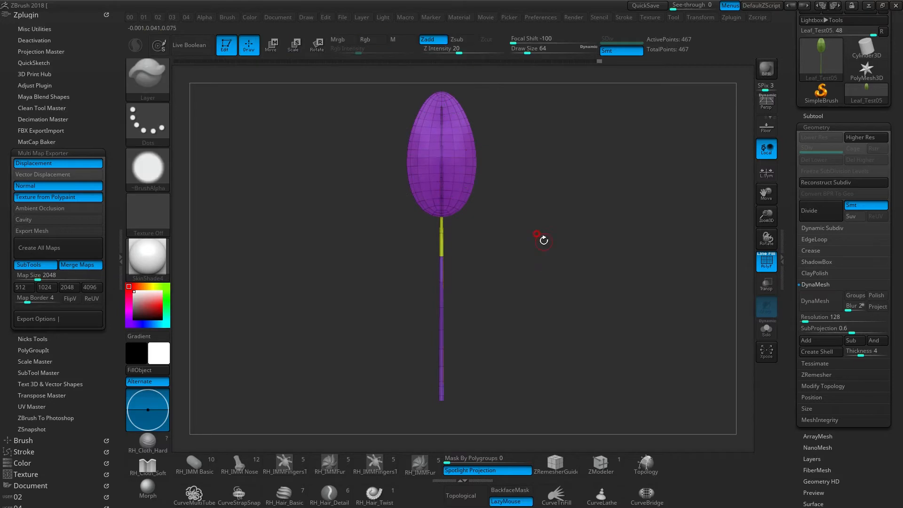
pyautogui.moveTo(556, 241); pyautogui.dragTo(482, 244)
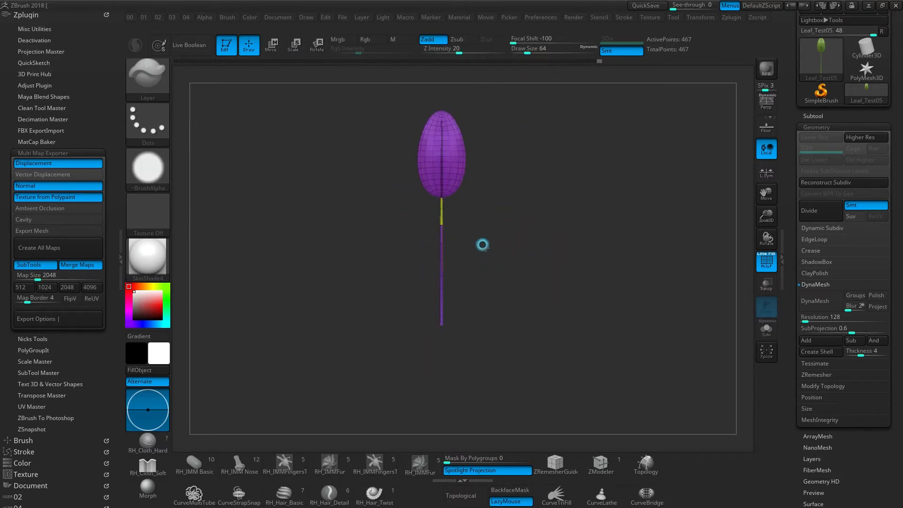
# - Insert a Cylinder3D subtool and move it straight down about 3.1 units so it sits beneath the leaf as a pot
pyautogui.moveTo(786, 121)
pyautogui.mouseDown()
pyautogui.moveTo(786, 189)
pyautogui.moveTo(791, 132)
pyautogui.mouseUp()
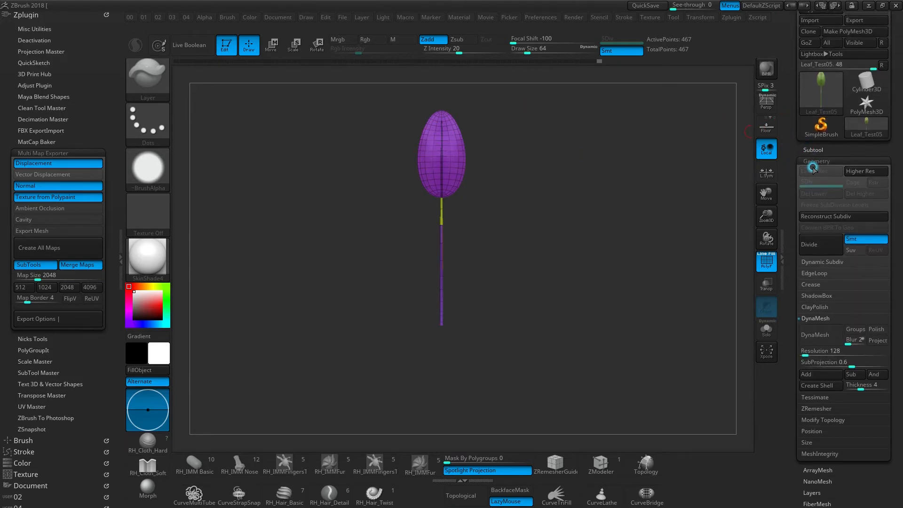
pyautogui.click(814, 149)
pyautogui.moveTo(788, 239); pyautogui.dragTo(786, 136)
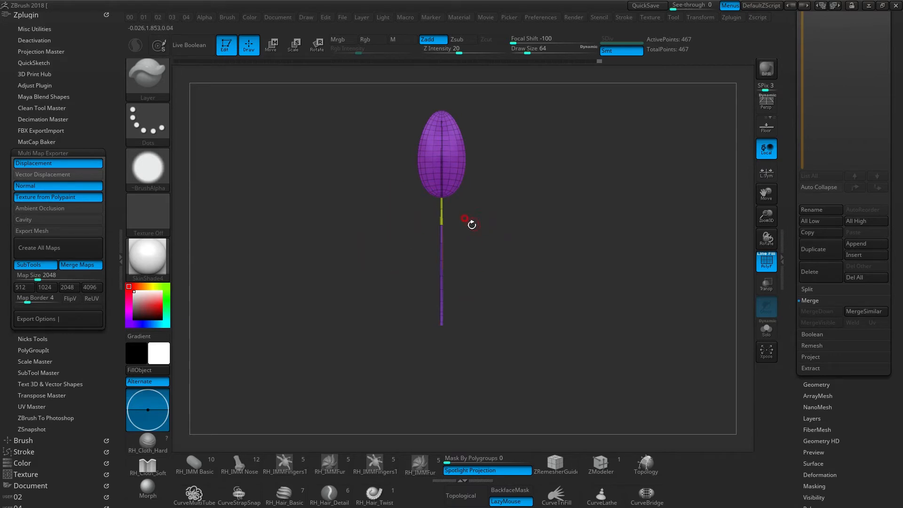
pyautogui.moveTo(790, 239); pyautogui.dragTo(791, 192)
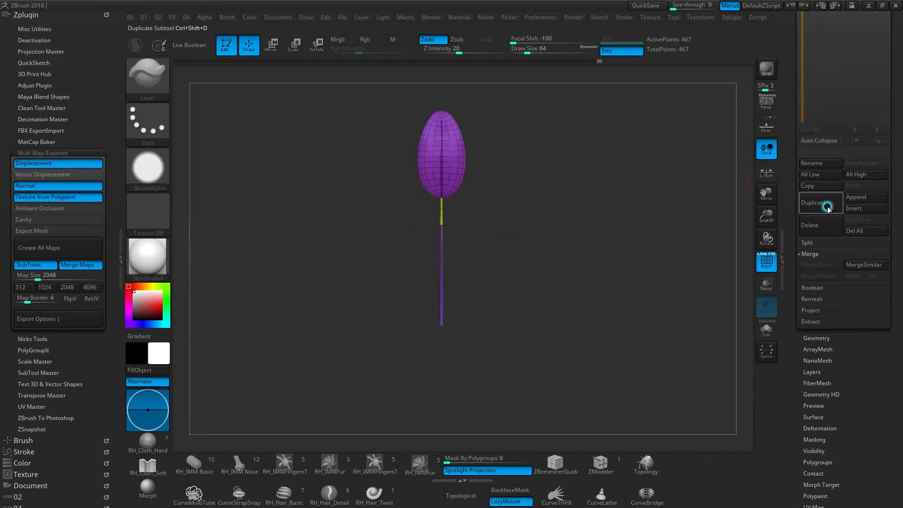
pyautogui.click(865, 208)
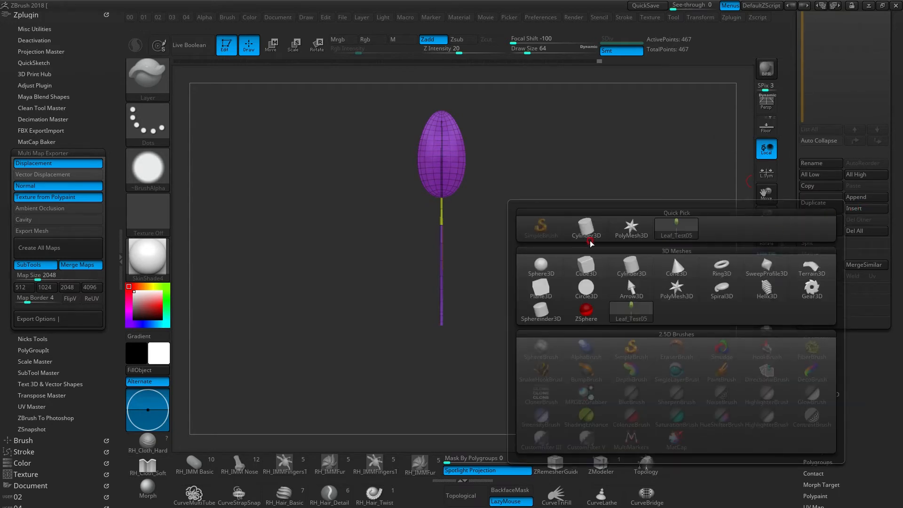
pyautogui.click(585, 229)
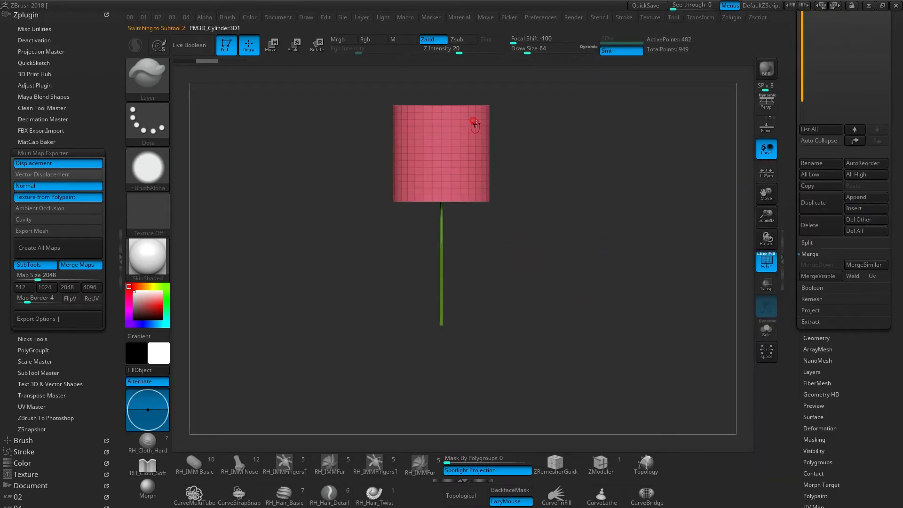
pyautogui.press('w')
pyautogui.moveTo(432, 96); pyautogui.dragTo(434, 246)
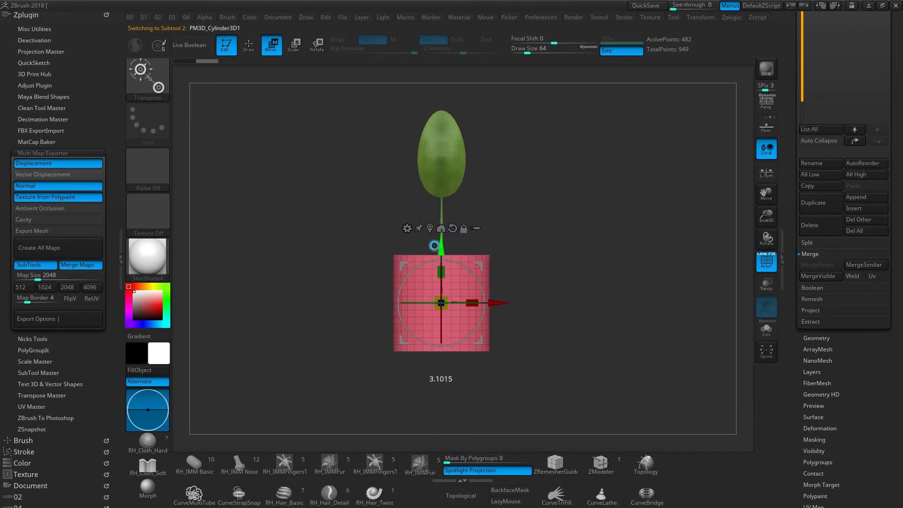
# - Rename the leaf subtool as Leaf-01
pyautogui.scroll(5, 814, 103)
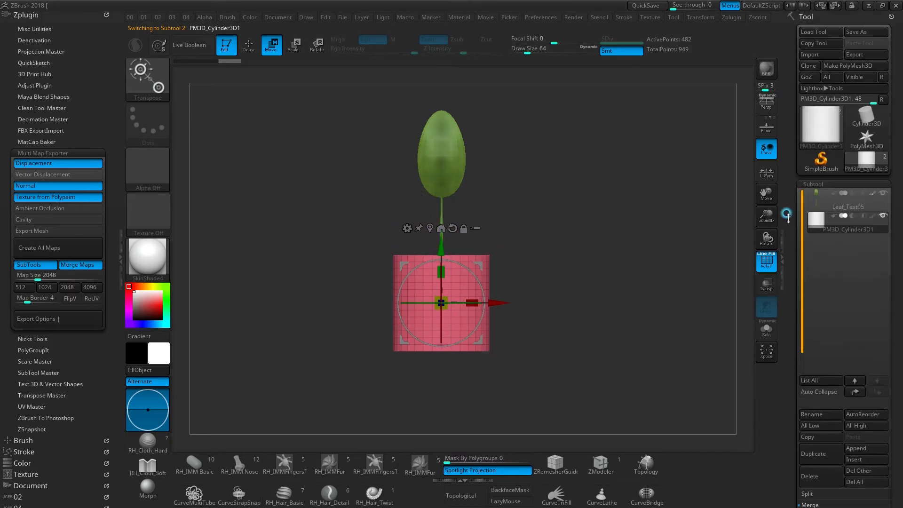
pyautogui.click(814, 197)
pyautogui.press('F2')
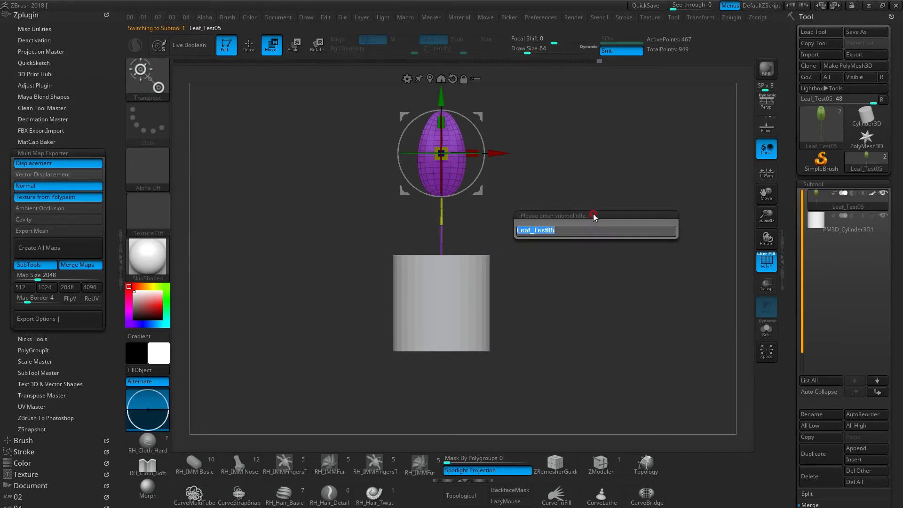
pyautogui.write('Leaf-01')
pyautogui.press('Return')
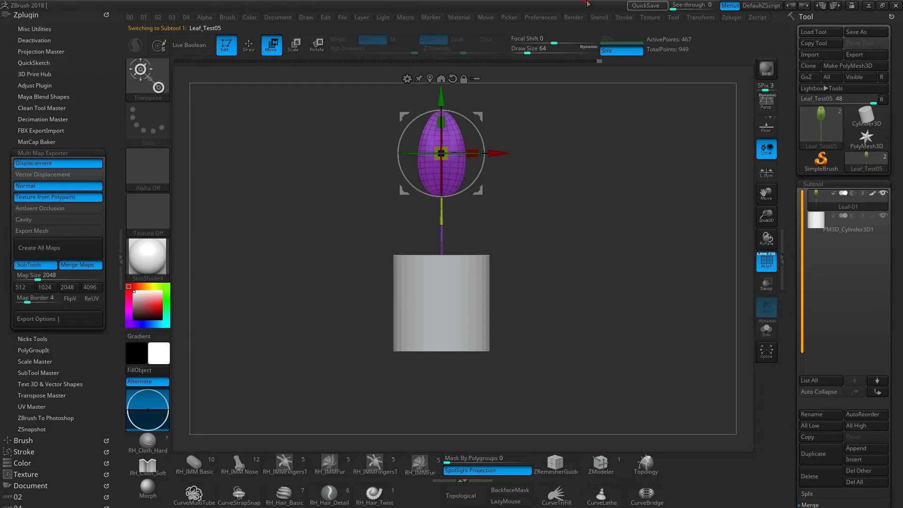
# - Apply the Bend Curve deformer to the Leaf-01 subtool
pyautogui.moveTo(453, 208); pyautogui.dragTo(478, 209)
pyautogui.click(428, 71)
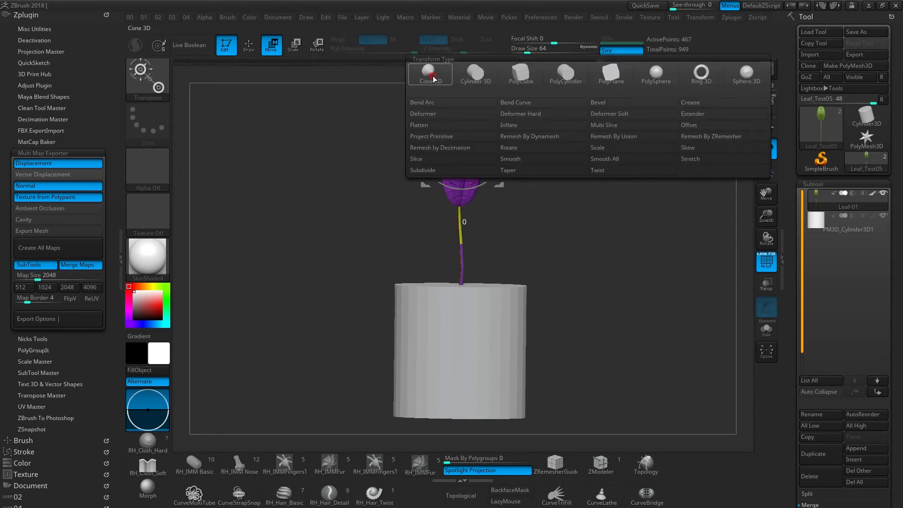
pyautogui.click(516, 102)
pyautogui.moveTo(497, 199); pyautogui.dragTo(447, 191)
pyautogui.moveTo(462, 160); pyautogui.dragTo(460, 191)
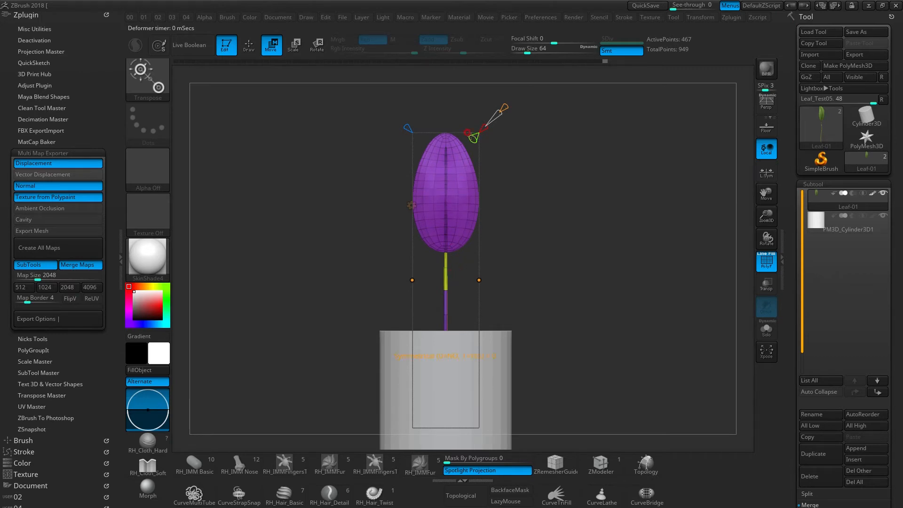
pyautogui.moveTo(447, 207); pyautogui.dragTo(446, 177, button='right')
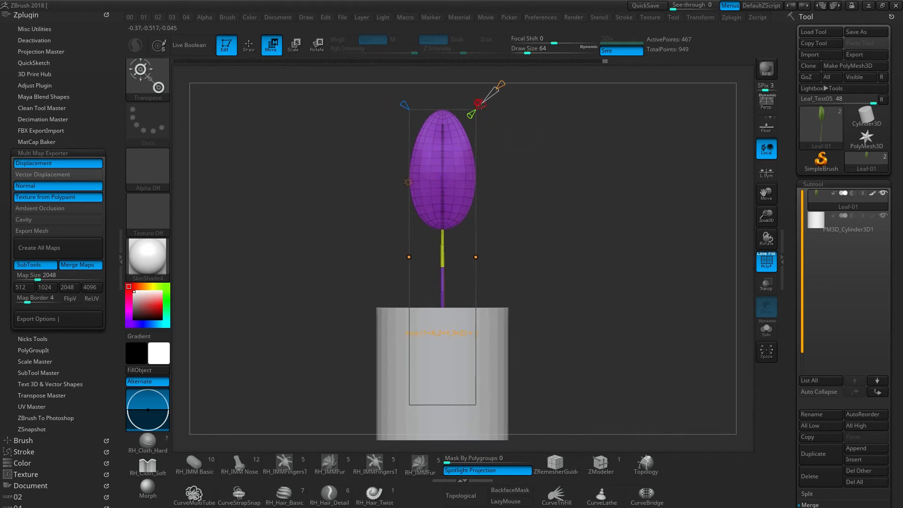
# - Try moving a side control point, undo it, and align the bend curve's control points with the leaf's centre line
pyautogui.moveTo(476, 257); pyautogui.dragTo(471, 207)
pyautogui.hotkey('ctrl', 'z')
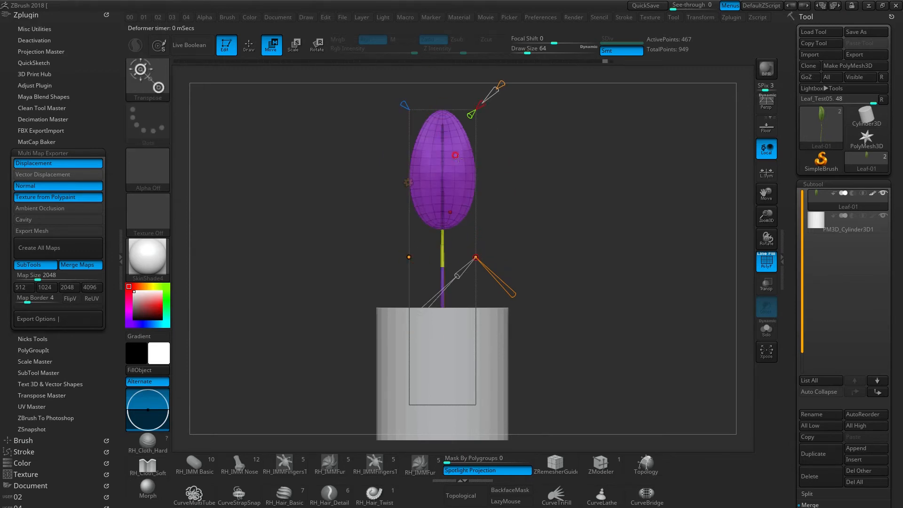
pyautogui.click(476, 102)
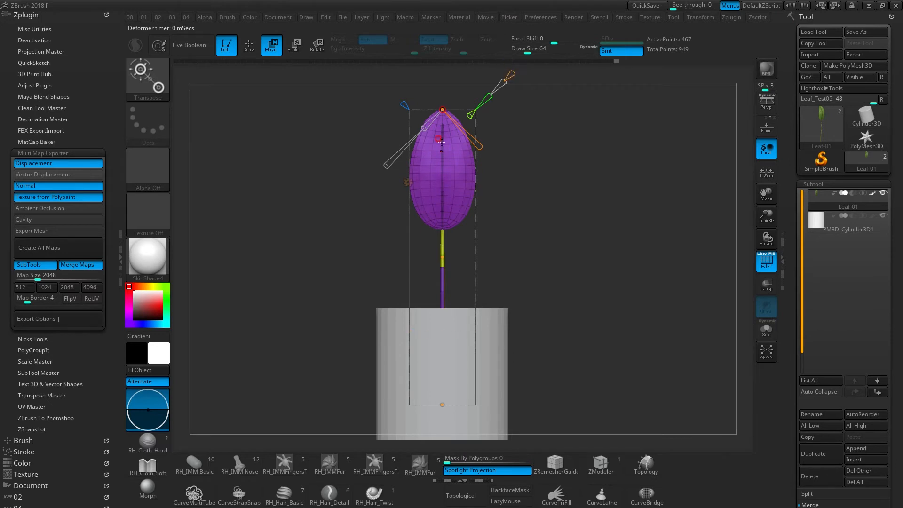
# - Bend the leaf over to one side by repositioning the tip, middle and base control points of the bend curve
pyautogui.moveTo(444, 109); pyautogui.dragTo(384, 230)
pyautogui.moveTo(414, 275); pyautogui.dragTo(439, 254)
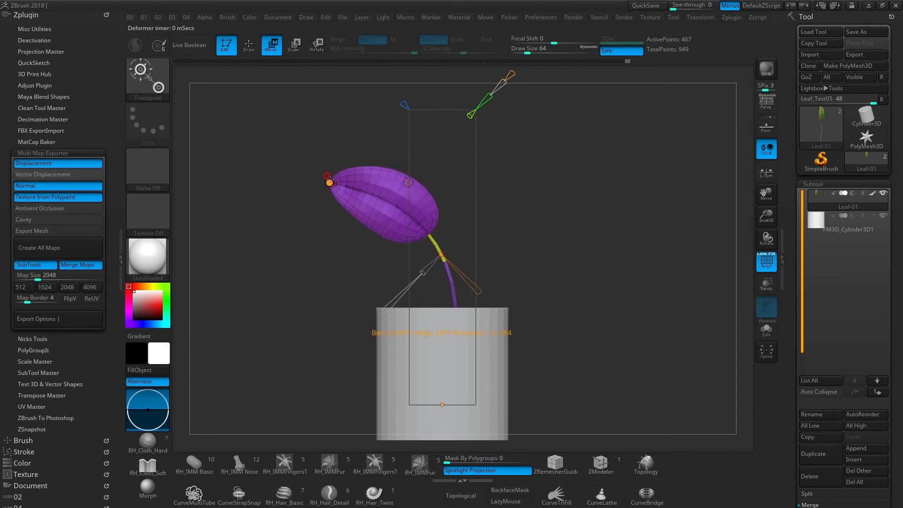
pyautogui.moveTo(442, 404); pyautogui.dragTo(444, 366)
pyautogui.moveTo(435, 242); pyautogui.dragTo(421, 225)
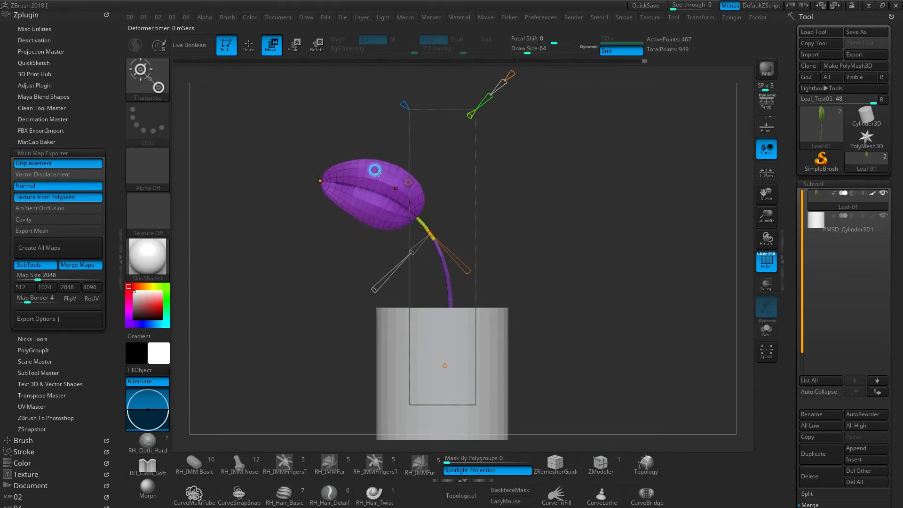
pyautogui.moveTo(320, 178); pyautogui.dragTo(300, 172)
# - Arch the leaf blade by lengthening the curve handle at its tip control point
pyautogui.moveTo(378, 251); pyautogui.dragTo(563, 148)
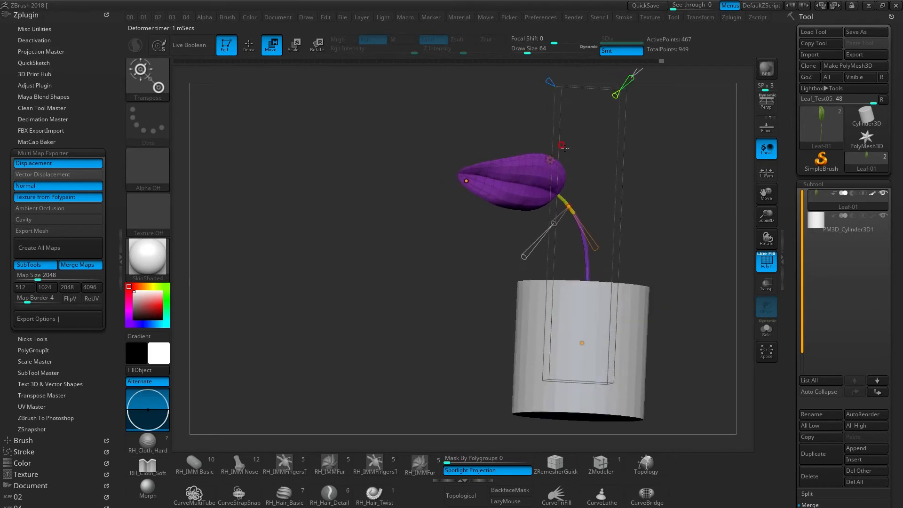
pyautogui.moveTo(549, 193)
pyautogui.mouseDown()
pyautogui.moveTo(508, 219)
pyautogui.moveTo(541, 208)
pyautogui.mouseUp()
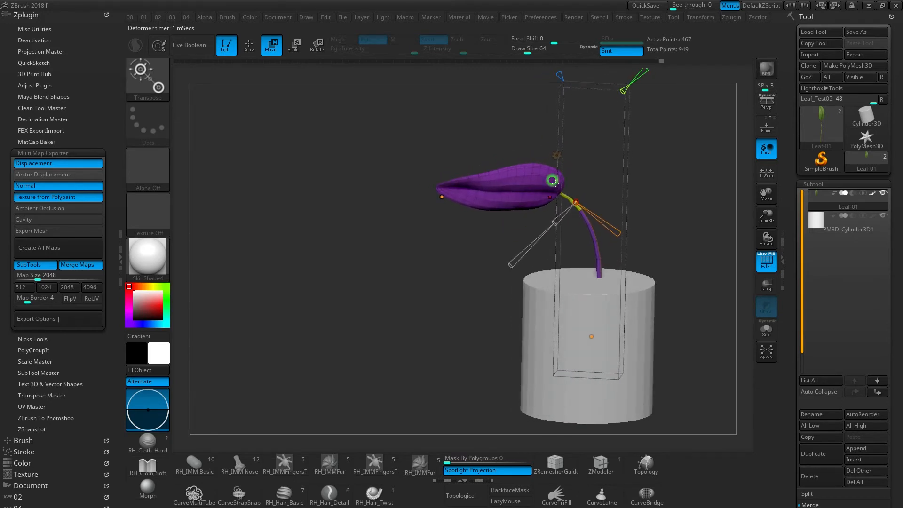
pyautogui.click(444, 200)
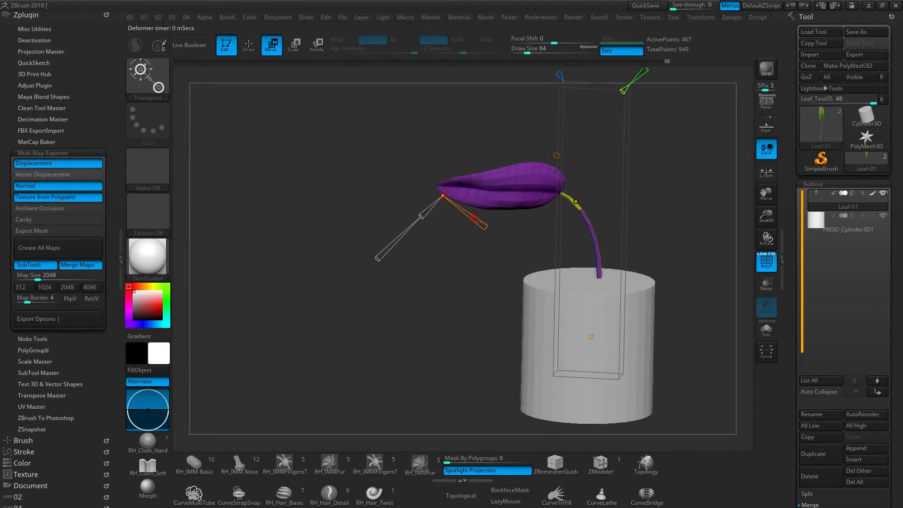
pyautogui.moveTo(483, 223); pyautogui.dragTo(510, 245)
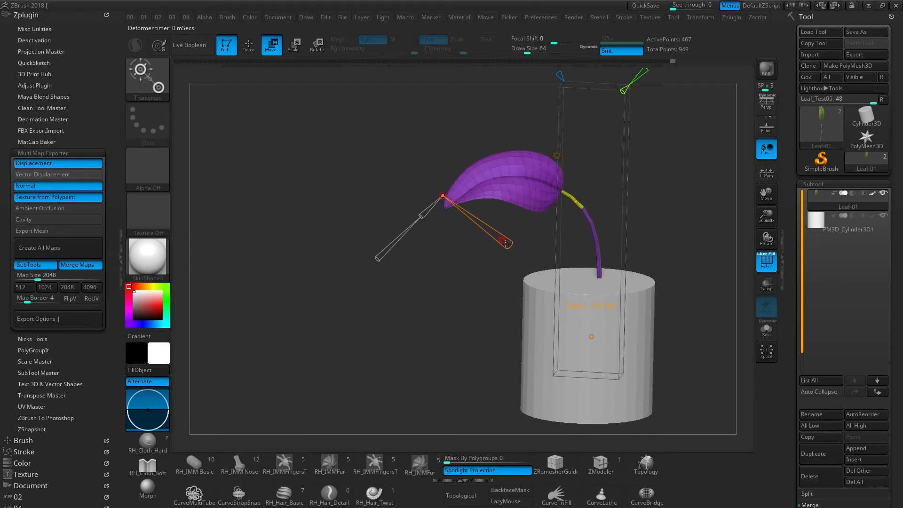
# - Curve the stem further by lengthening the middle point's handle and shifting the base and middle control points toward the leaf tip
pyautogui.click(577, 203)
pyautogui.moveTo(614, 224); pyautogui.dragTo(637, 245)
pyautogui.moveTo(587, 219)
pyautogui.mouseDown(button='right')
pyautogui.moveTo(549, 244)
pyautogui.moveTo(584, 228)
pyautogui.mouseUp(button='right')
pyautogui.moveTo(593, 336); pyautogui.dragTo(568, 326)
pyautogui.moveTo(569, 200); pyautogui.dragTo(557, 189)
pyautogui.moveTo(574, 253); pyautogui.dragTo(542, 250, button='right')
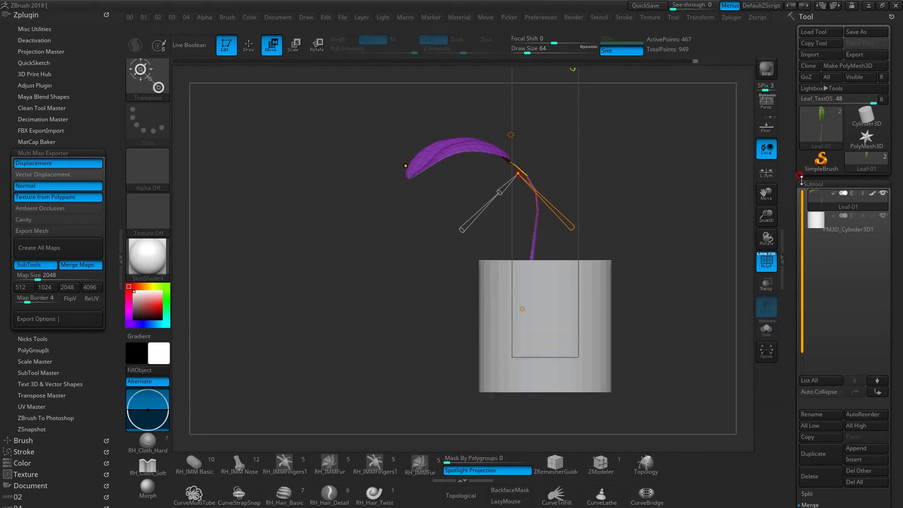
# - Duplicate the bent Leaf-01 subtool
pyautogui.moveTo(794, 76); pyautogui.dragTo(791, 163)
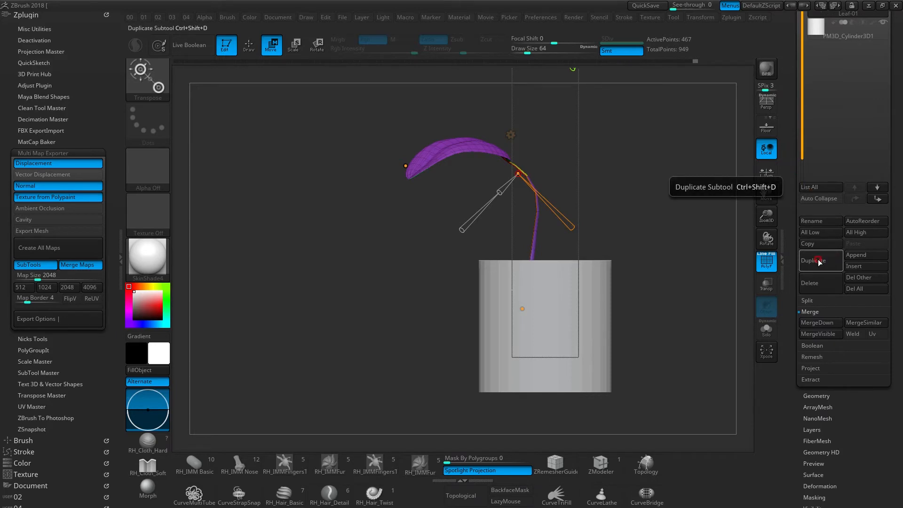
pyautogui.moveTo(791, 172); pyautogui.dragTo(792, 221)
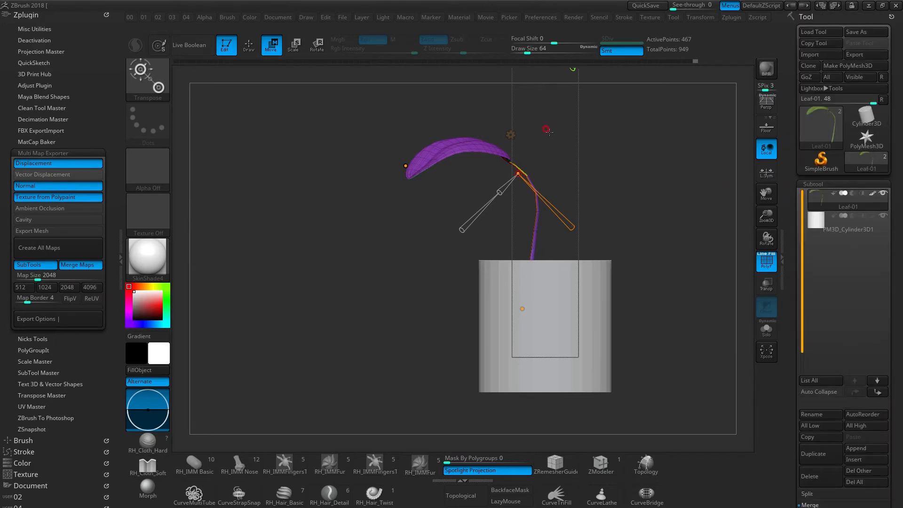
pyautogui.hotkey('ctrl', 'shift', 'd')
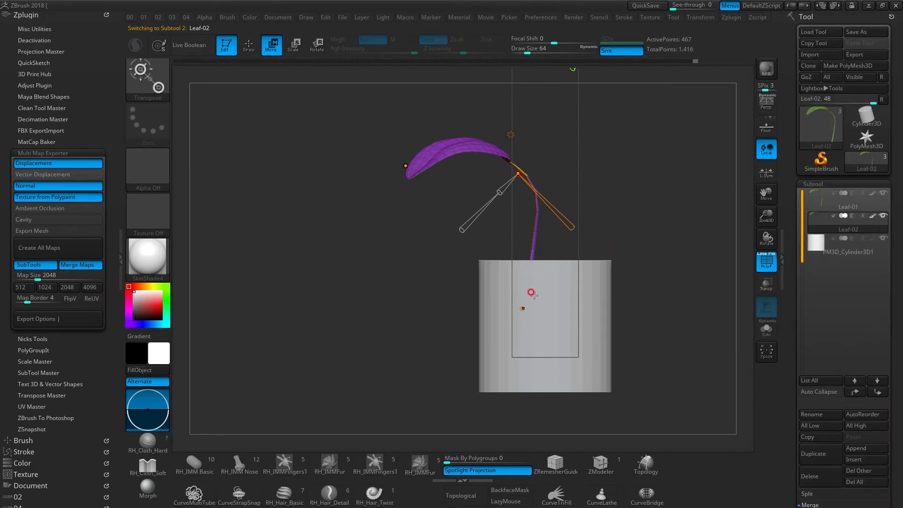
# - Swing the Leaf-02 copy to the opposite side of the pot by moving its bend curve's base, middle and tip control points
pyautogui.moveTo(523, 309); pyautogui.dragTo(558, 308)
pyautogui.moveTo(527, 173); pyautogui.dragTo(571, 169)
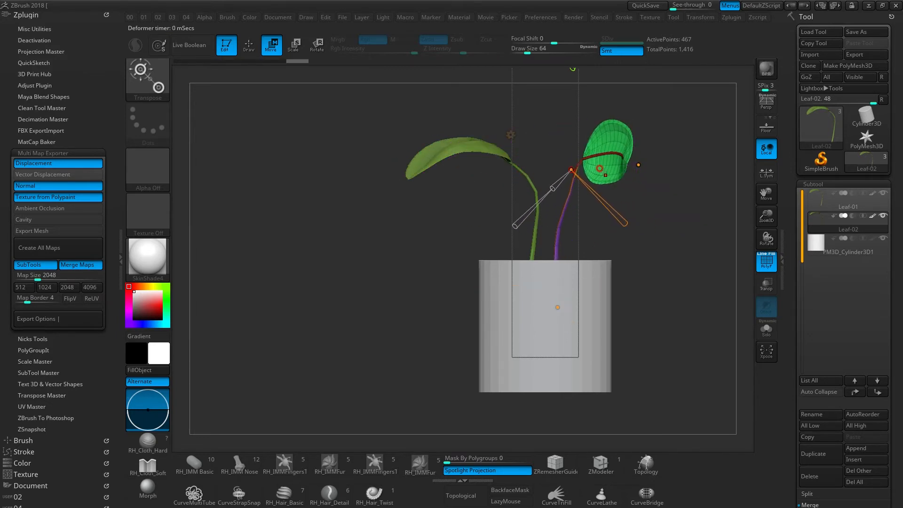
pyautogui.click(638, 164)
pyautogui.moveTo(697, 222); pyautogui.dragTo(773, 244)
pyautogui.moveTo(681, 188); pyautogui.dragTo(601, 234, button='right')
pyautogui.moveTo(603, 235); pyautogui.dragTo(667, 254)
pyautogui.moveTo(517, 170); pyautogui.dragTo(573, 172)
pyautogui.moveTo(630, 215); pyautogui.dragTo(755, 225)
pyautogui.moveTo(667, 197); pyautogui.dragTo(521, 189)
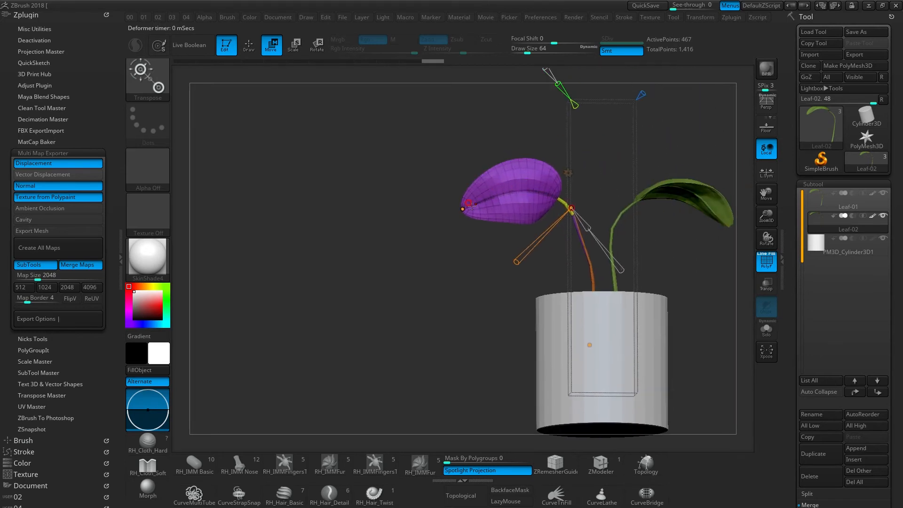
# - Refine the second leaf's bend and twist by adjusting its tip and middle control points and their handles
pyautogui.moveTo(464, 210); pyautogui.dragTo(476, 188)
pyautogui.moveTo(573, 205); pyautogui.dragTo(599, 227)
pyautogui.moveTo(516, 268); pyautogui.dragTo(531, 197)
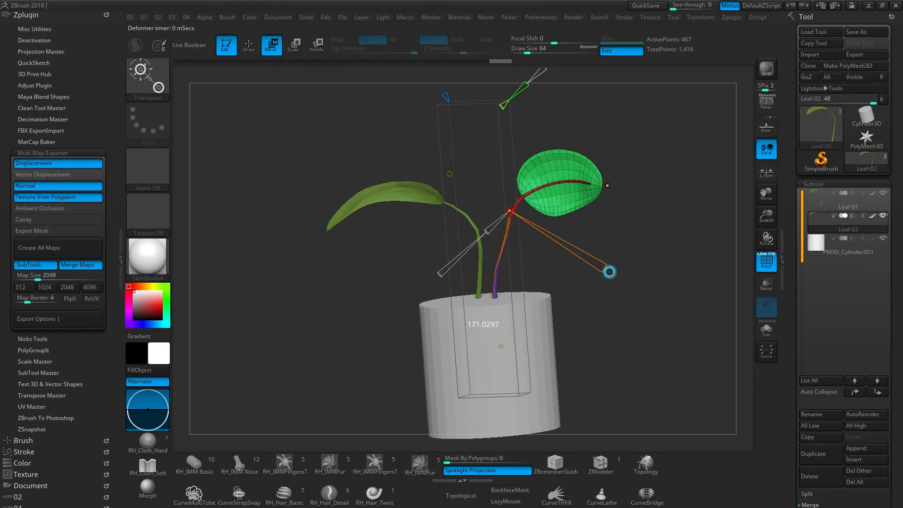
pyautogui.moveTo(607, 185); pyautogui.dragTo(342, 238)
# - Rotate the second leaf slightly around its stem with the standard transform gizmo
pyautogui.press('w')
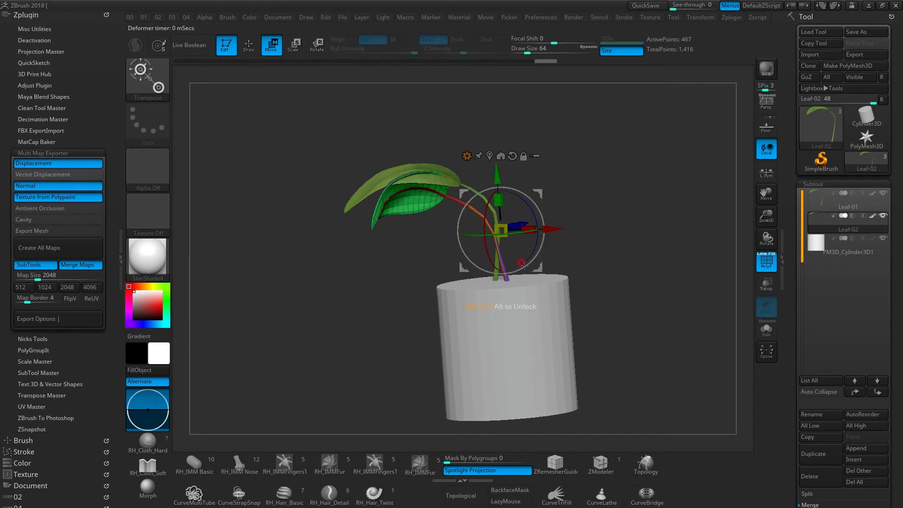
pyautogui.moveTo(506, 235); pyautogui.dragTo(328, 144)
pyautogui.moveTo(440, 271); pyautogui.dragTo(480, 213, button='right')
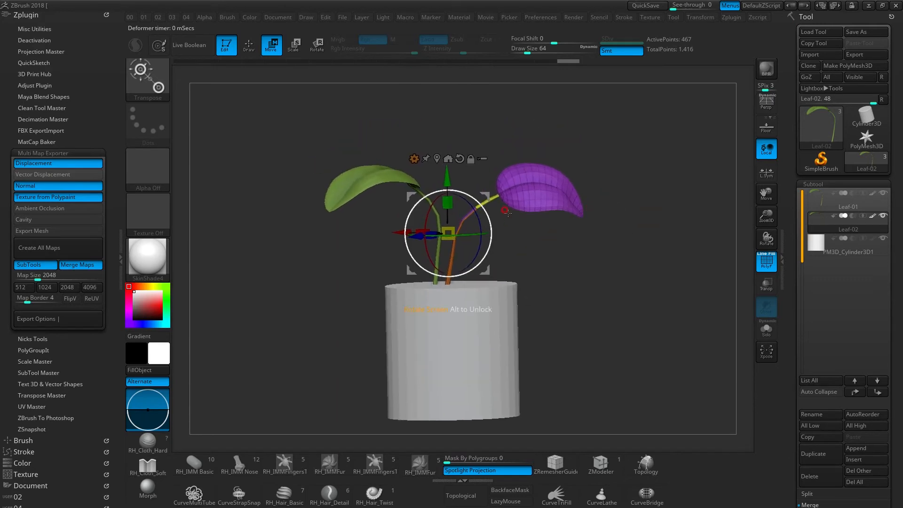
pyautogui.moveTo(470, 233); pyautogui.dragTo(446, 225)
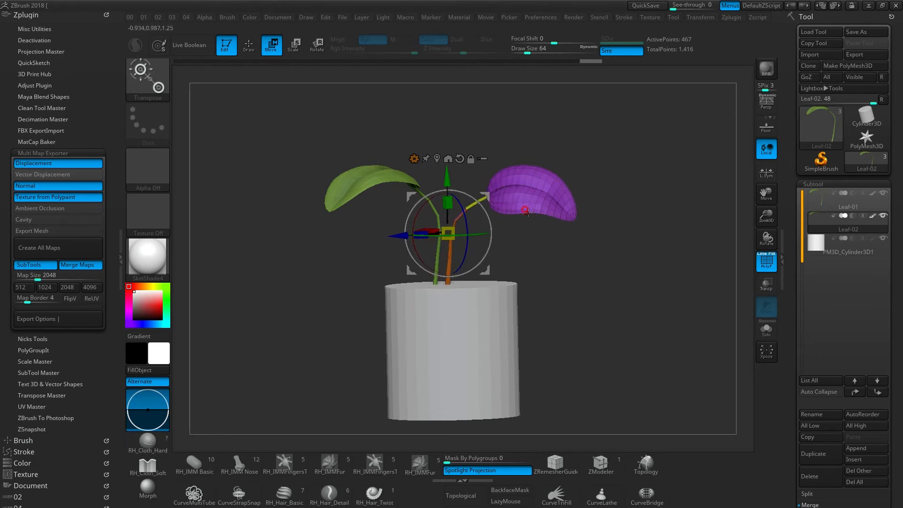
# - Return to the bend curve on Leaf-02 and reposition its control points so the stem leans away from the first leaf
pyautogui.press('y')
pyautogui.moveTo(544, 195); pyautogui.dragTo(583, 207, button='right')
pyautogui.moveTo(534, 276); pyautogui.dragTo(539, 255)
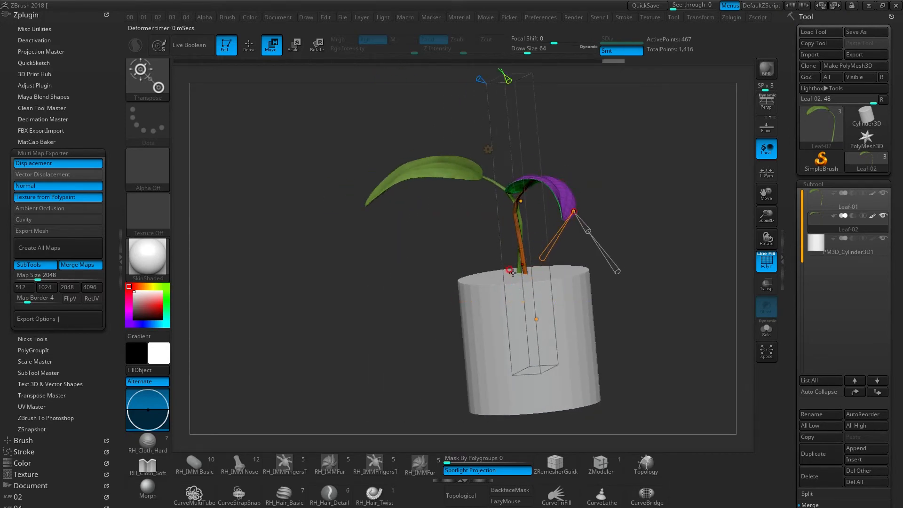
pyautogui.moveTo(551, 179)
pyautogui.mouseDown(button='right')
pyautogui.moveTo(570, 184)
pyautogui.moveTo(557, 193)
pyautogui.mouseUp(button='right')
pyautogui.click(543, 214)
pyautogui.moveTo(465, 244); pyautogui.dragTo(474, 236)
pyautogui.moveTo(525, 277); pyautogui.dragTo(542, 251, button='right')
pyautogui.moveTo(541, 191); pyautogui.dragTo(524, 220)
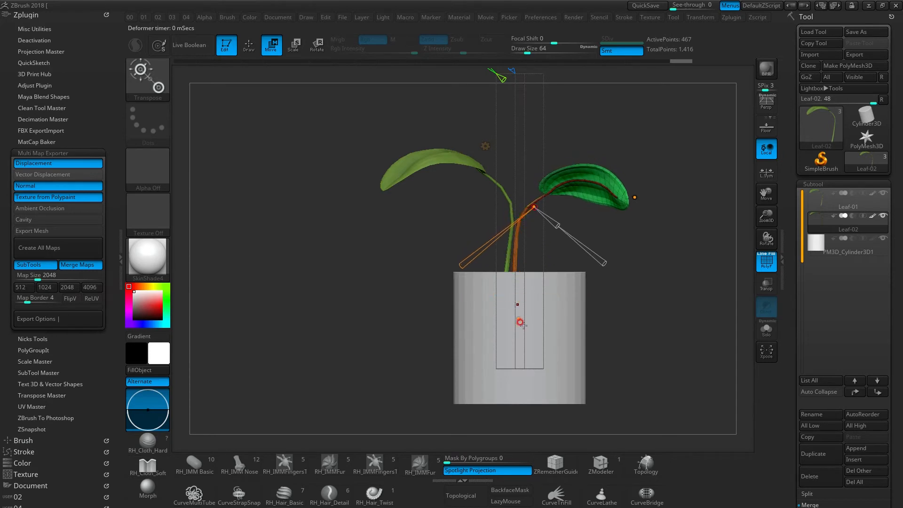
# - Lower the second leaf's tip control point and adjust the middle one so the blade droops beneath the first leaf
pyautogui.moveTo(635, 197); pyautogui.dragTo(635, 217)
pyautogui.moveTo(535, 213); pyautogui.dragTo(534, 214)
pyautogui.moveTo(534, 214); pyautogui.dragTo(471, 228, button='right')
pyautogui.moveTo(470, 226); pyautogui.dragTo(523, 274)
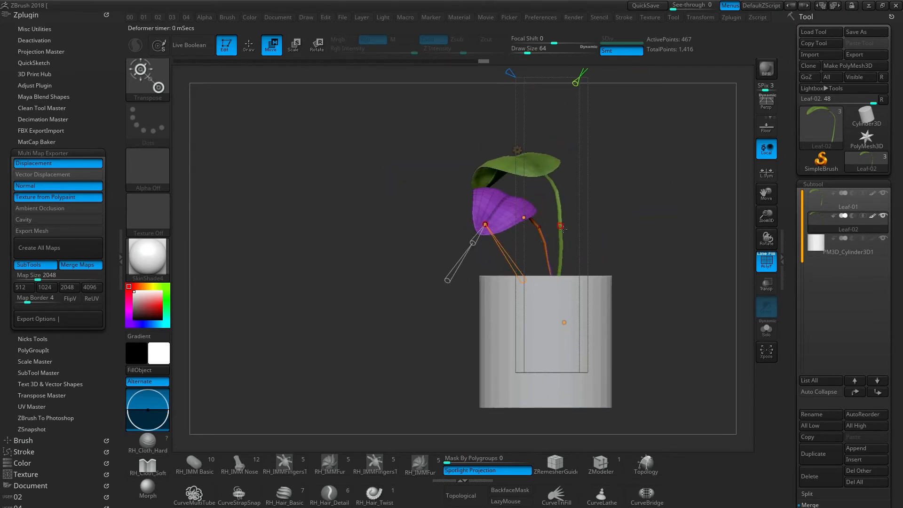
# - Duplicate the Leaf-02 subtool and turn the copy around the pot so it points away from the other two leaves
pyautogui.hotkey('ctrl', 'shift', 'd')
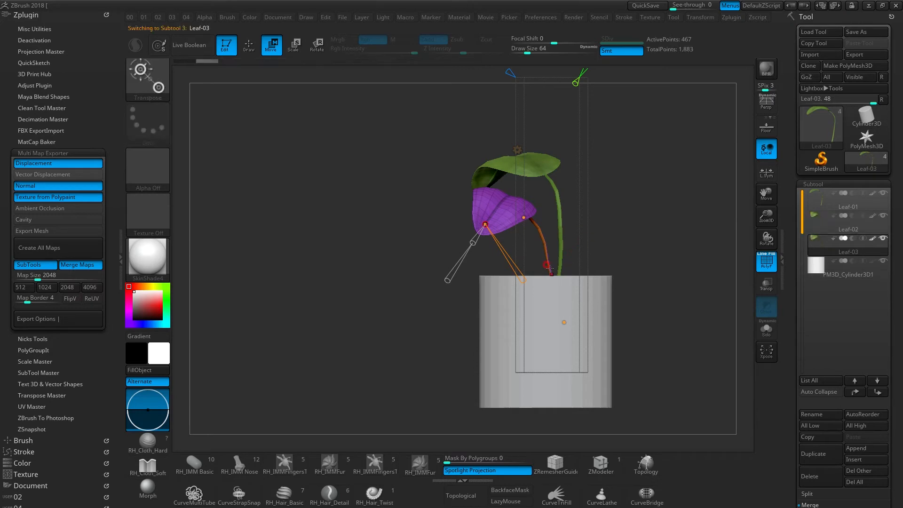
pyautogui.press('y')
pyautogui.moveTo(561, 222); pyautogui.dragTo(611, 222)
pyautogui.keyDown('alt'); pyautogui.moveTo(584, 235); pyautogui.dragTo(558, 232, button='right'); pyautogui.keyUp('alt')
pyautogui.moveTo(522, 166); pyautogui.dragTo(522, 141)
pyautogui.moveTo(468, 194); pyautogui.dragTo(480, 195)
pyautogui.moveTo(542, 200)
pyautogui.mouseDown(button='right')
pyautogui.moveTo(562, 212)
pyautogui.moveTo(550, 203)
pyautogui.mouseUp(button='right')
pyautogui.click(503, 122)
pyautogui.click(523, 146)
pyautogui.moveTo(668, 156); pyautogui.dragTo(576, 185, button='right')
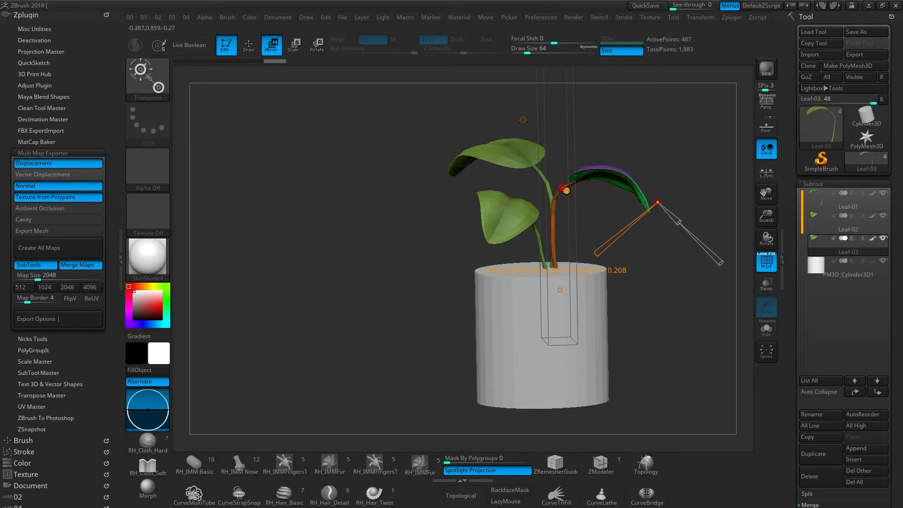
# - Reshape the third leaf's stem and blade by adjusting the middle and tip control points of its bend curve
pyautogui.click(563, 188)
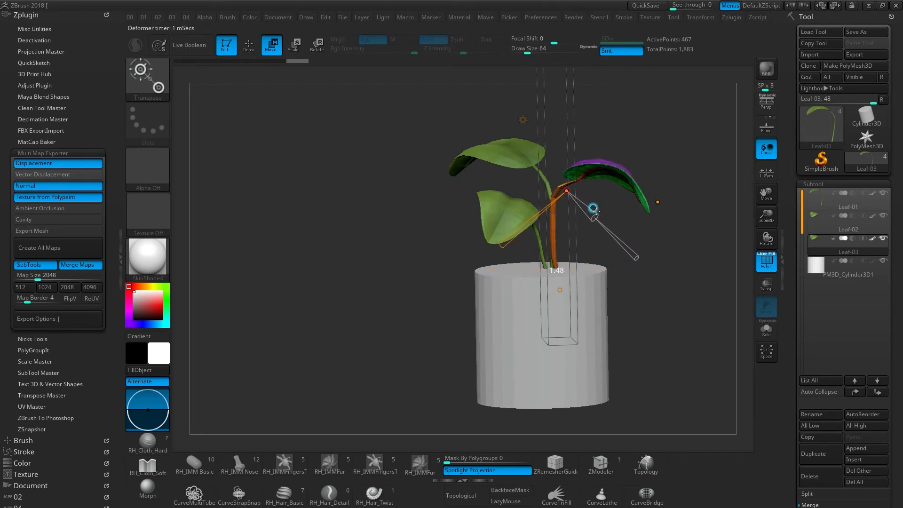
pyautogui.moveTo(597, 201); pyautogui.dragTo(629, 205, button='right')
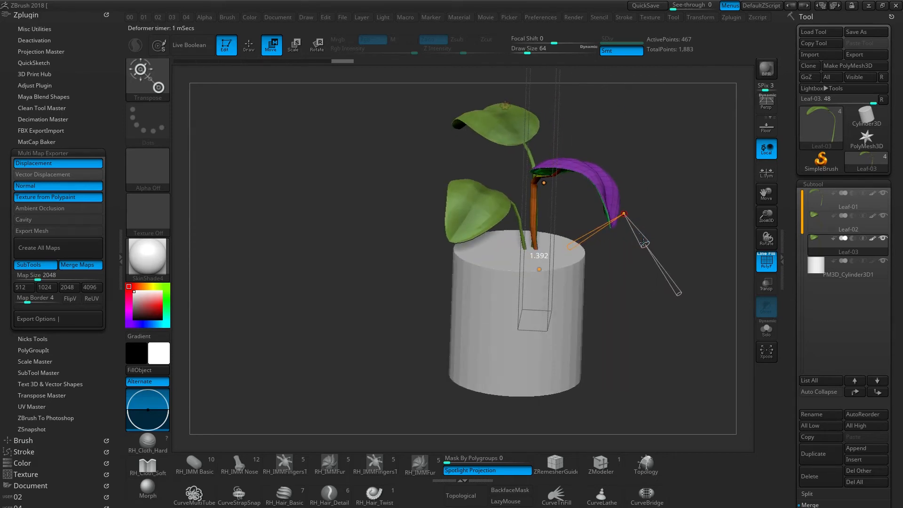
pyautogui.moveTo(632, 229); pyautogui.dragTo(548, 196, button='right')
pyautogui.moveTo(543, 204); pyautogui.dragTo(545, 196)
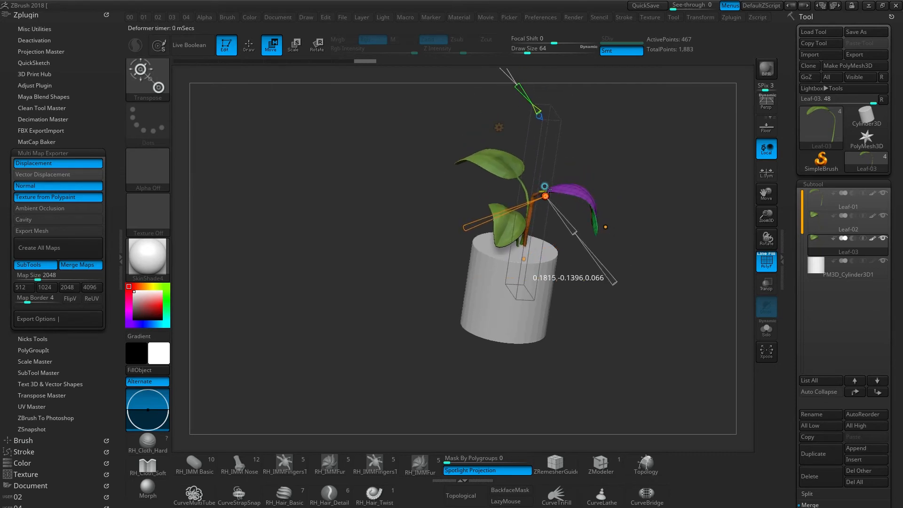
pyautogui.moveTo(605, 226); pyautogui.dragTo(629, 205)
pyautogui.moveTo(550, 190); pyautogui.dragTo(551, 198)
pyautogui.moveTo(571, 199); pyautogui.dragTo(502, 167, button='right')
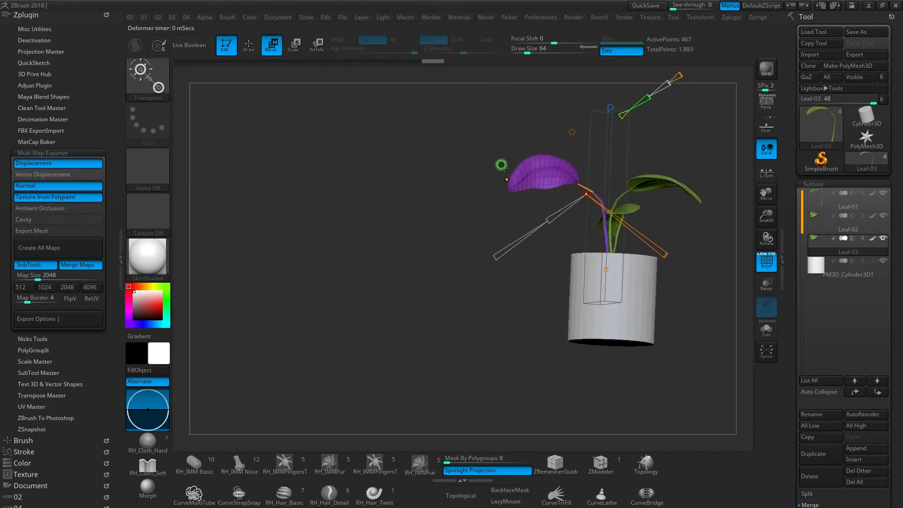
# - Raise the third leaf's bend curve to five control points, extend its tip outward and shift the stem and base points
pyautogui.keyDown('alt'); pyautogui.moveTo(606, 150); pyautogui.dragTo(544, 206, button='right'); pyautogui.keyUp('alt')
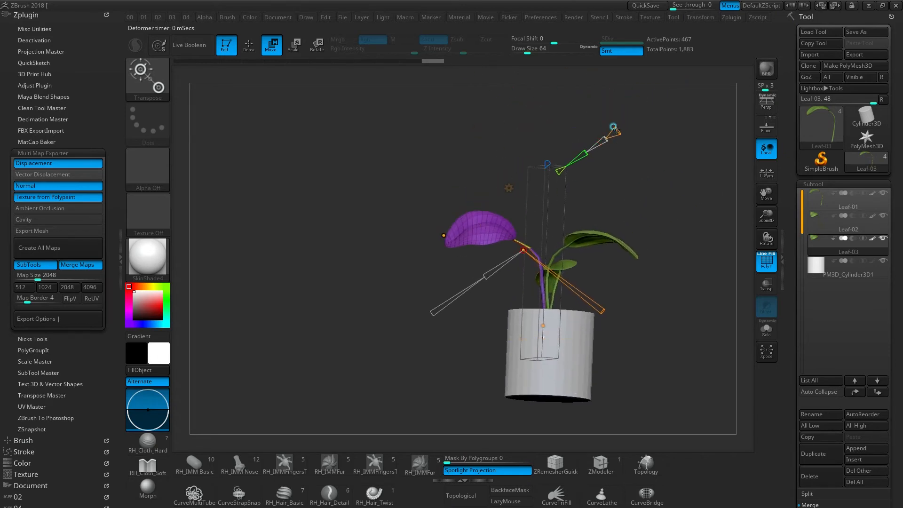
pyautogui.moveTo(491, 234); pyautogui.dragTo(420, 234)
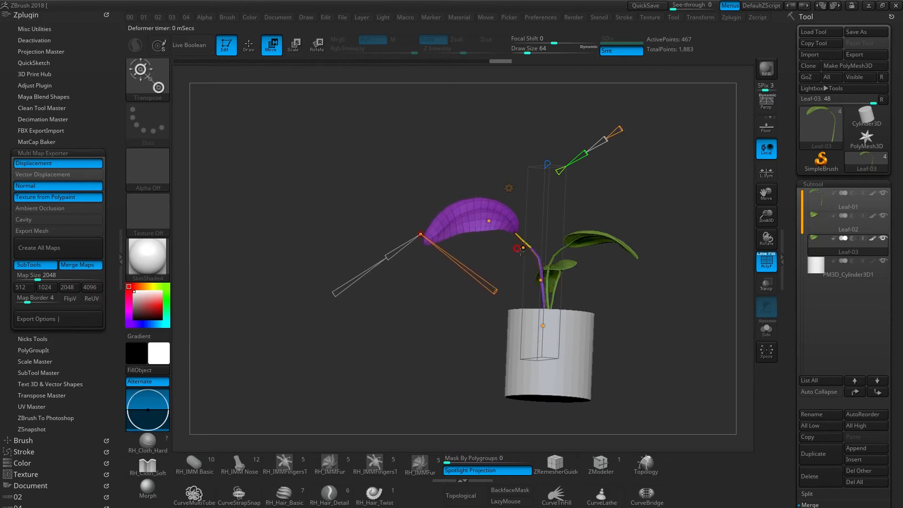
pyautogui.moveTo(523, 247); pyautogui.dragTo(535, 238)
pyautogui.moveTo(543, 280); pyautogui.dragTo(535, 286)
pyautogui.moveTo(544, 328); pyautogui.dragTo(536, 329)
# - Fine-tune the third leaf's arch by nudging its stem, blade and tip control points
pyautogui.moveTo(533, 241); pyautogui.dragTo(523, 240)
pyautogui.moveTo(535, 285); pyautogui.dragTo(532, 286)
pyautogui.moveTo(525, 241); pyautogui.dragTo(490, 218)
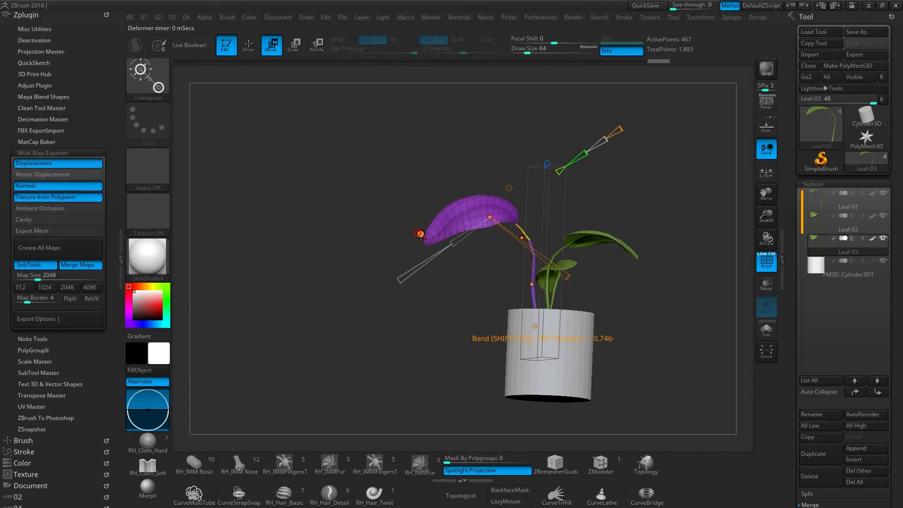
pyautogui.moveTo(420, 235); pyautogui.dragTo(422, 239)
pyautogui.moveTo(508, 258); pyautogui.dragTo(531, 269)
pyautogui.moveTo(540, 284); pyautogui.dragTo(513, 309, button='right')
pyautogui.moveTo(512, 309)
pyautogui.mouseDown(button='right')
pyautogui.moveTo(541, 306)
pyautogui.moveTo(498, 310)
pyautogui.mouseUp(button='right')
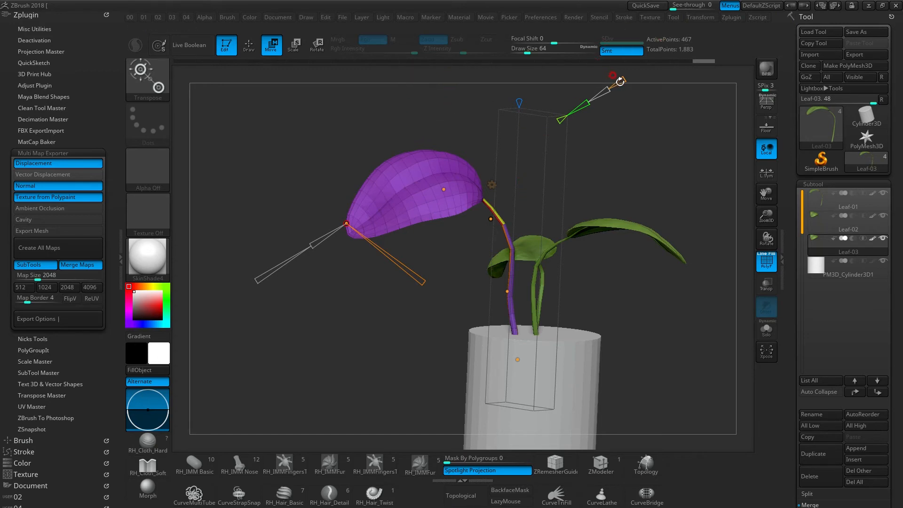
# - Shift the third leaf's blade-base control point toward the pot's centre and pull its tip point inward and slightly up
pyautogui.click(624, 78)
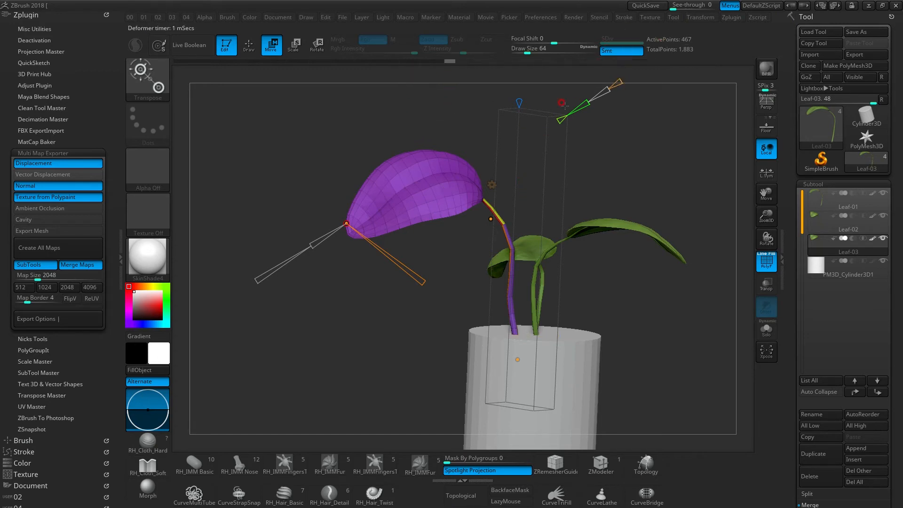
pyautogui.moveTo(491, 218); pyautogui.dragTo(515, 214)
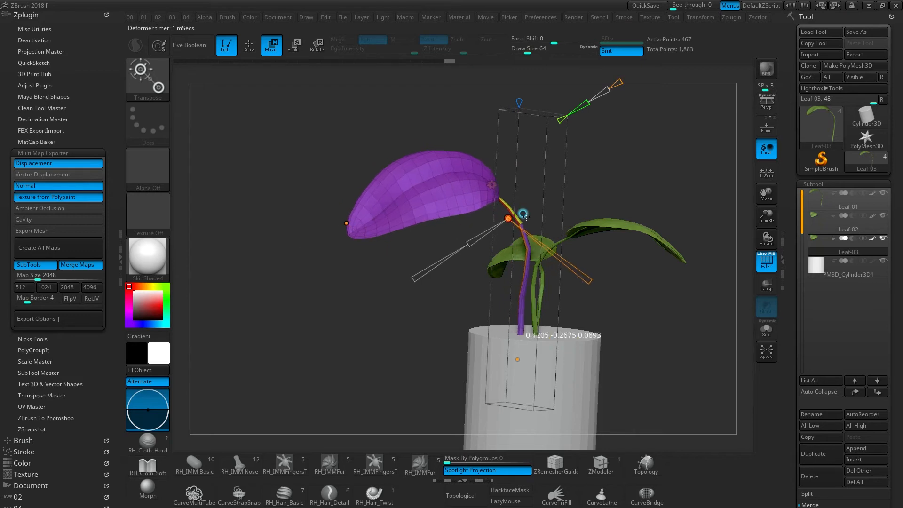
pyautogui.moveTo(346, 223); pyautogui.dragTo(369, 210)
pyautogui.moveTo(516, 247); pyautogui.dragTo(580, 240, button='right')
pyautogui.moveTo(582, 278)
pyautogui.mouseDown()
pyautogui.moveTo(594, 259)
pyautogui.moveTo(570, 294)
pyautogui.moveTo(578, 287)
pyautogui.mouseUp()
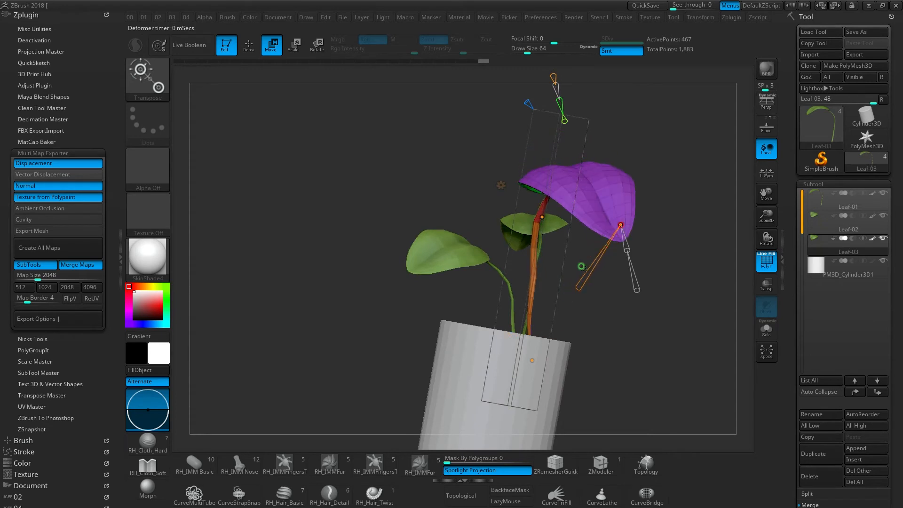
# - Extend the third leaf's tip outward again and lean its stem away from the other leaves with the bend curve points
pyautogui.moveTo(581, 266); pyautogui.dragTo(567, 274, button='right')
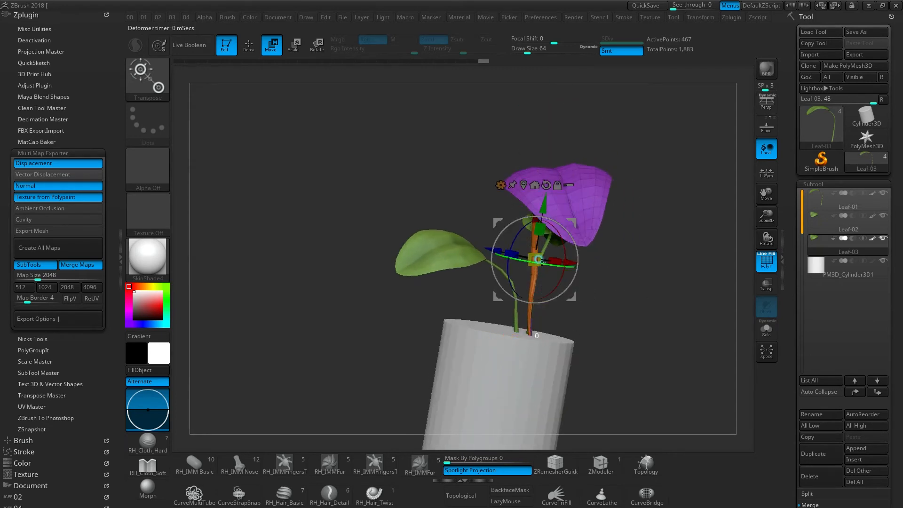
pyautogui.moveTo(539, 262); pyautogui.dragTo(500, 254)
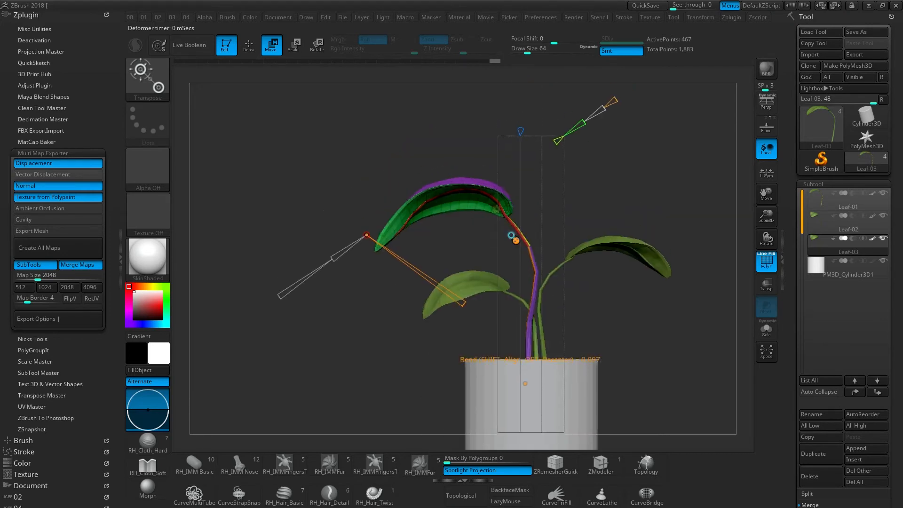
pyautogui.moveTo(513, 237); pyautogui.dragTo(336, 247)
pyautogui.moveTo(465, 256); pyautogui.dragTo(484, 263)
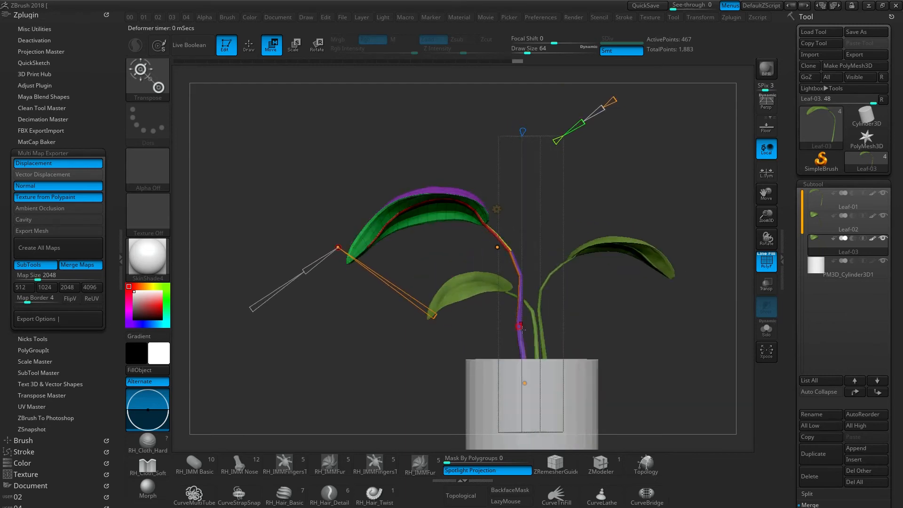
pyautogui.moveTo(536, 282); pyautogui.dragTo(499, 238)
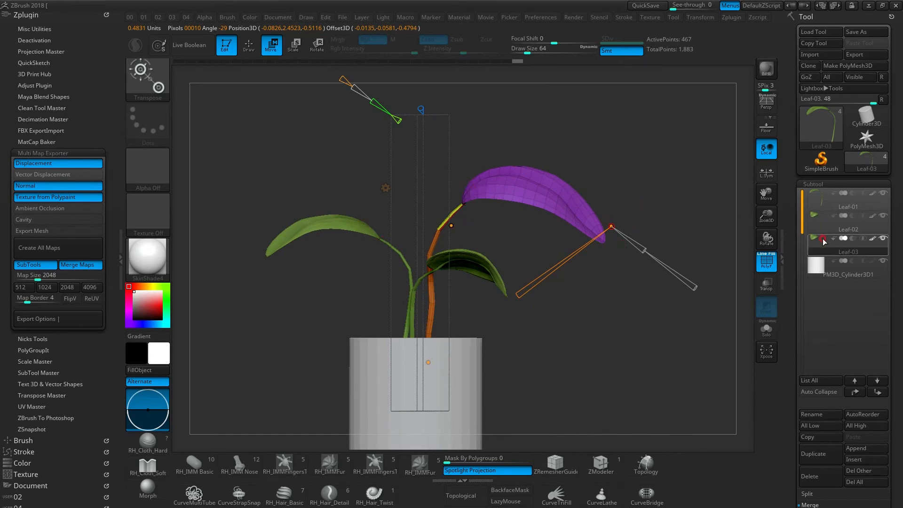
# - Compare the three leaf subtools by switching between them with the bend handles put away
pyautogui.click(820, 220)
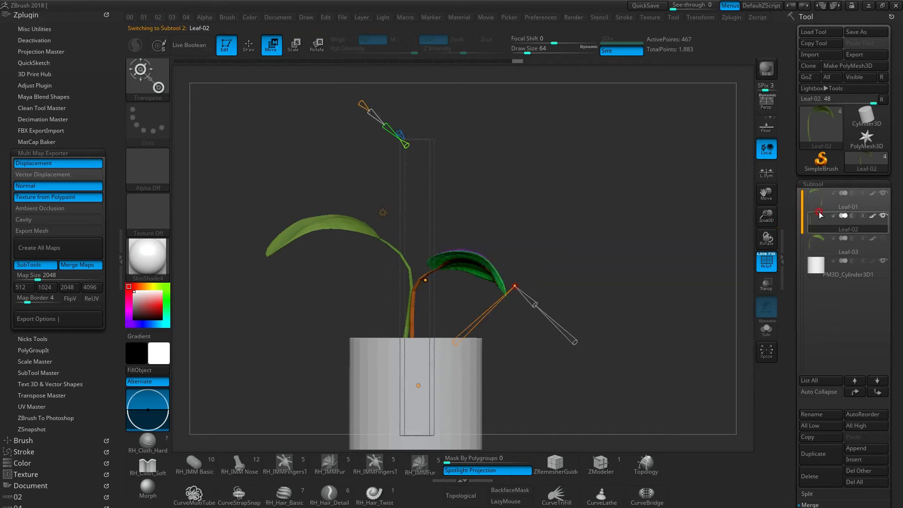
pyautogui.click(819, 242)
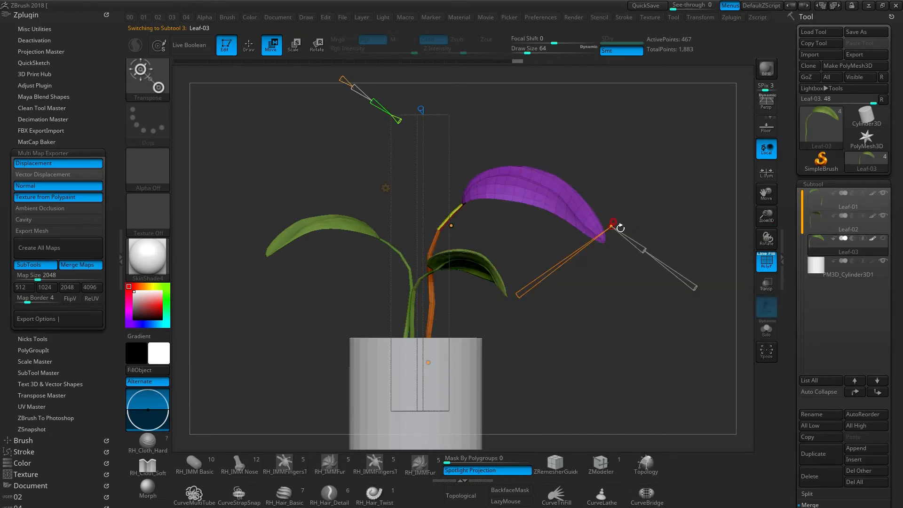
pyautogui.press('q')
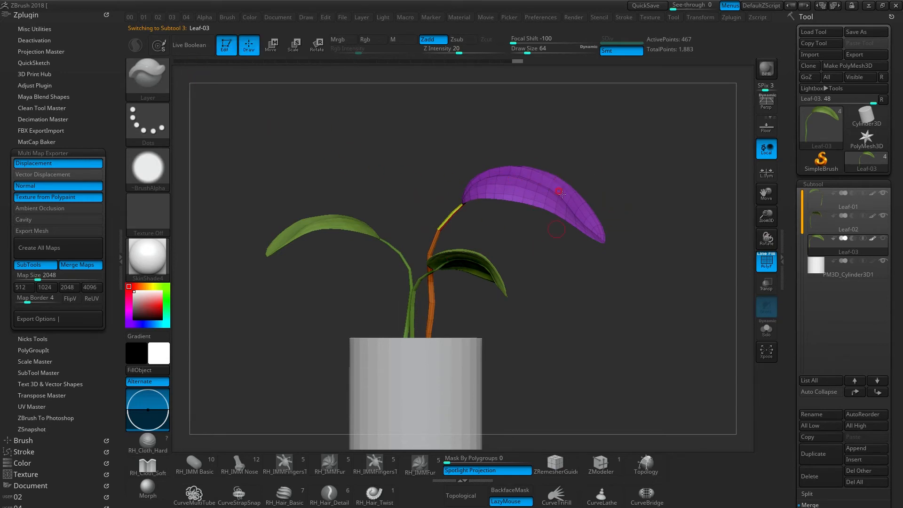
pyautogui.click(817, 223)
pyautogui.click(816, 204)
pyautogui.click(817, 221)
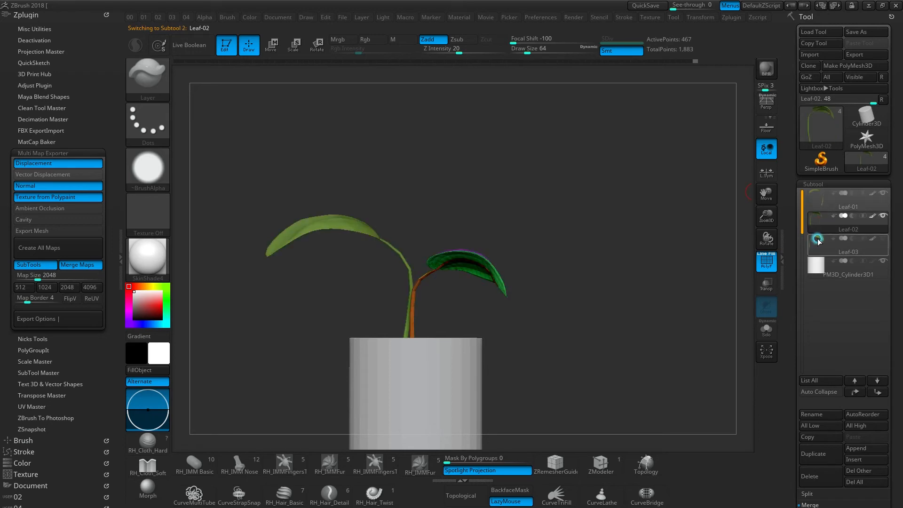
pyautogui.click(817, 239)
# - Duplicate the Leaf-01 subtool and turn the copy around the pot into a free direction between the existing leaves
pyautogui.click(817, 202)
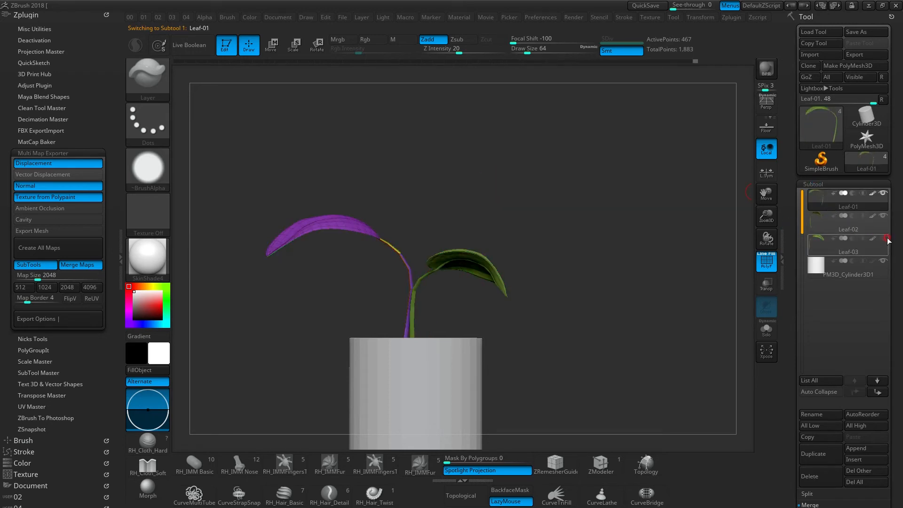
pyautogui.moveTo(434, 272); pyautogui.dragTo(413, 301)
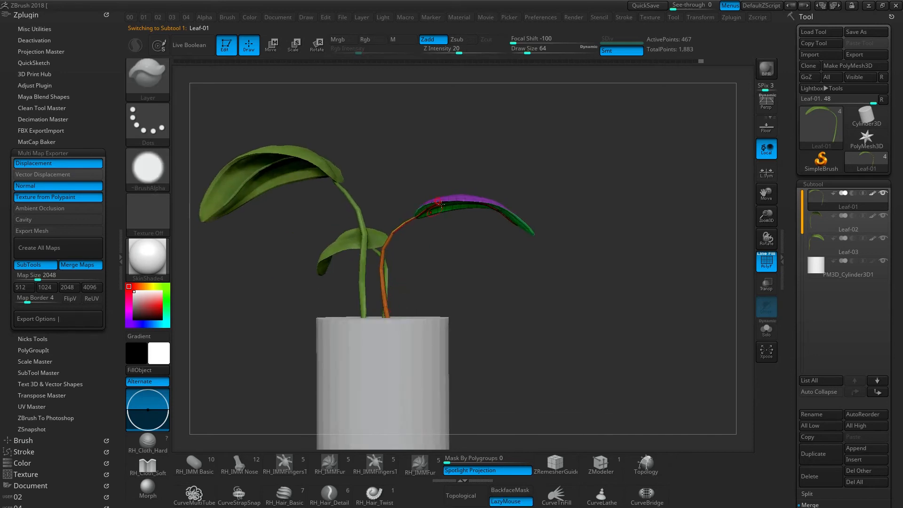
pyautogui.hotkey('ctrl', 'shift', 'd')
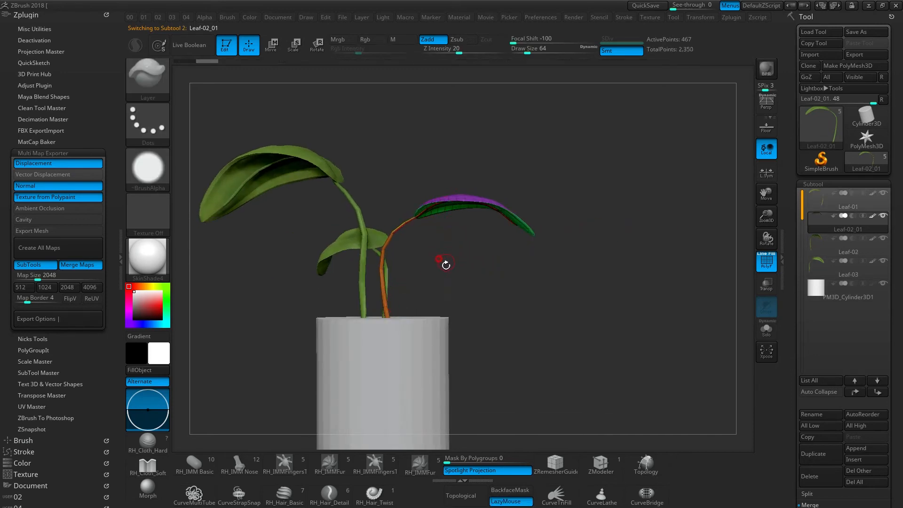
pyautogui.press('w')
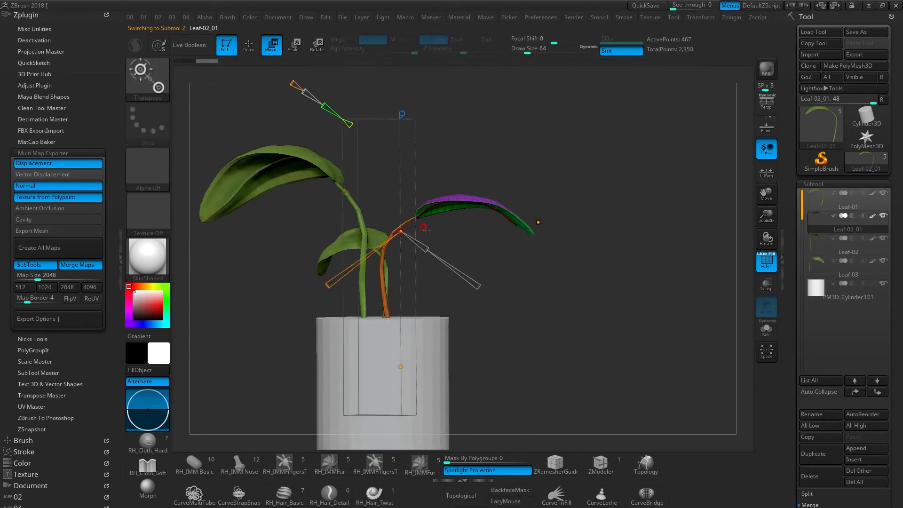
pyautogui.press('y')
pyautogui.keyDown('alt'); pyautogui.moveTo(424, 297); pyautogui.dragTo(412, 325); pyautogui.keyUp('alt')
pyautogui.moveTo(412, 324); pyautogui.dragTo(371, 346)
pyautogui.moveTo(390, 301); pyautogui.dragTo(301, 296)
pyautogui.keyDown('alt'); pyautogui.moveTo(353, 293); pyautogui.dragTo(429, 293, button='right'); pyautogui.keyUp('alt')
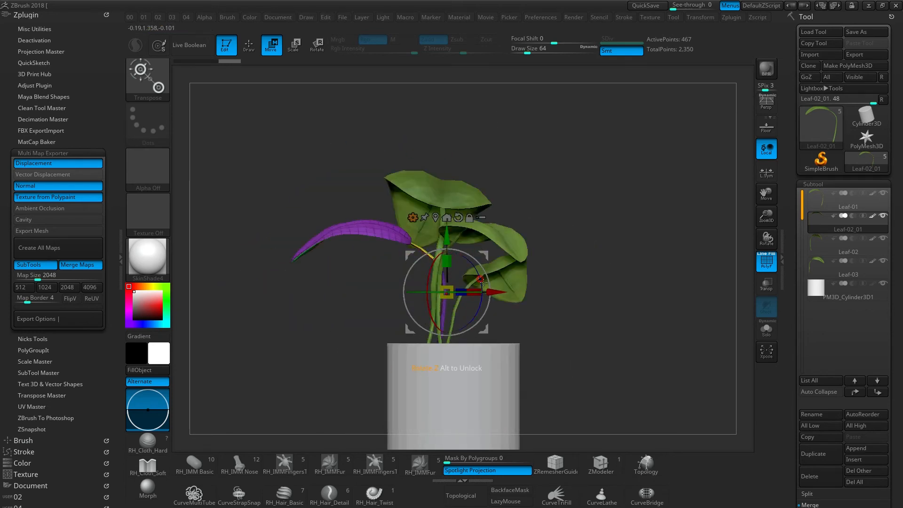
pyautogui.moveTo(483, 255); pyautogui.dragTo(495, 260)
pyautogui.moveTo(458, 287); pyautogui.dragTo(517, 301, button='right')
pyautogui.moveTo(405, 302); pyautogui.dragTo(434, 302)
# - Bend the fourth leaf by repositioning its tip and stem control points on the bend curve
pyautogui.press('a')
pyautogui.moveTo(489, 306); pyautogui.dragTo(440, 278, button='right')
pyautogui.moveTo(328, 253); pyautogui.dragTo(318, 236)
pyautogui.moveTo(395, 244); pyautogui.dragTo(428, 266, button='right')
pyautogui.moveTo(418, 304); pyautogui.dragTo(442, 286)
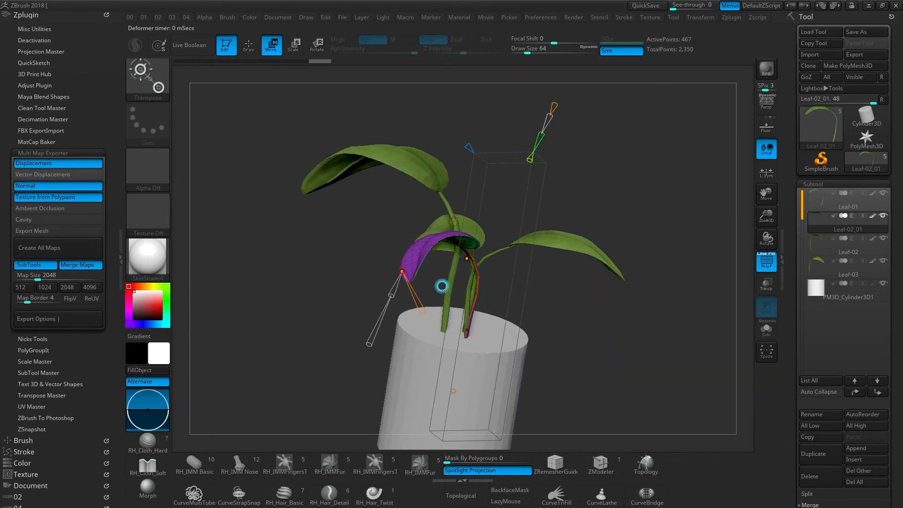
# - Twist the fourth leaf's curve at its stem and base control points
pyautogui.click(467, 258)
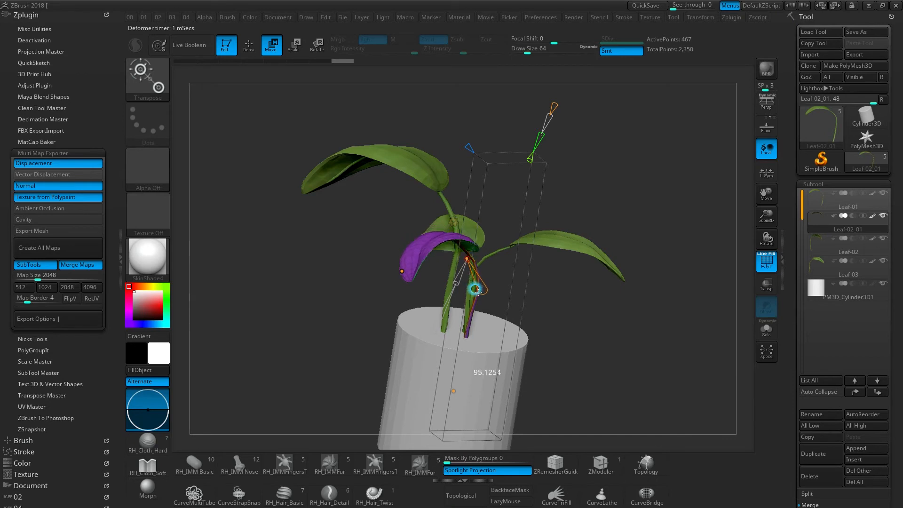
pyautogui.click(454, 390)
pyautogui.moveTo(464, 412); pyautogui.dragTo(451, 397)
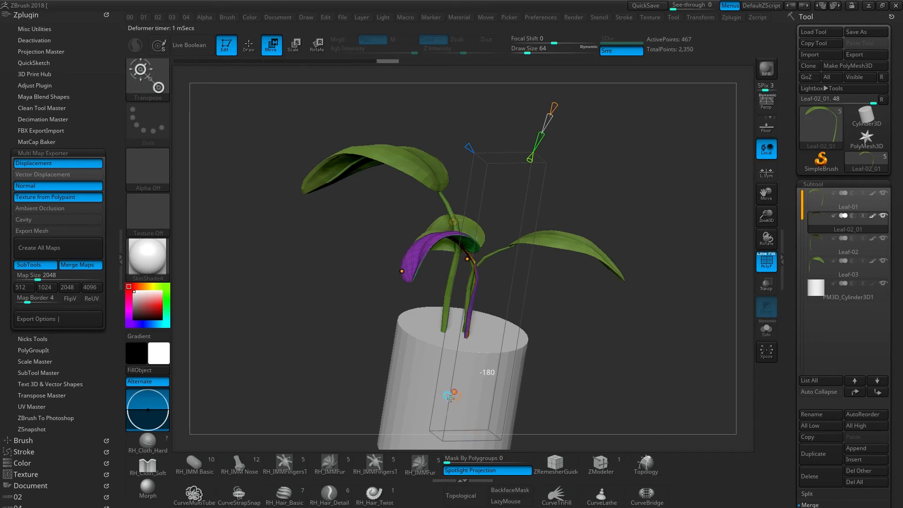
# - Reshape the fourth leaf by moving its tip outward and nudging its stem point so the blade clears the neighbouring stems
pyautogui.moveTo(398, 284); pyautogui.dragTo(353, 243)
pyautogui.moveTo(453, 255); pyautogui.dragTo(460, 265)
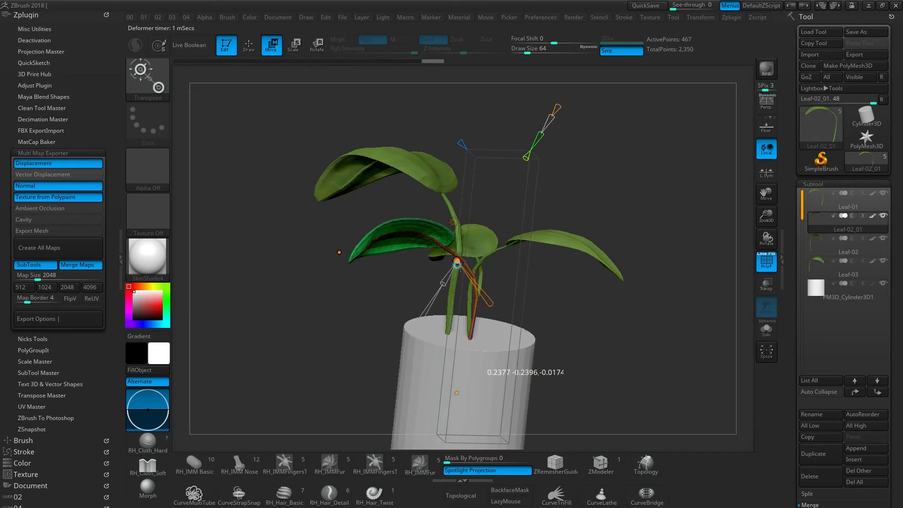
pyautogui.moveTo(339, 252); pyautogui.dragTo(348, 269)
pyautogui.moveTo(443, 302); pyautogui.dragTo(350, 270)
pyautogui.moveTo(290, 253); pyautogui.dragTo(340, 259)
pyautogui.moveTo(430, 295); pyautogui.dragTo(493, 226)
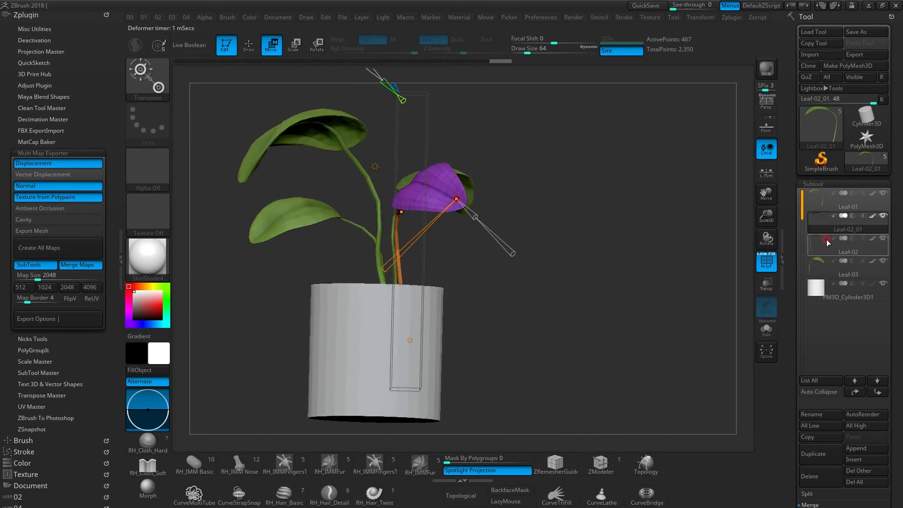
# - Duplicate the Leaf-02_01 subtool and turn the copy around the pot to face another open side
pyautogui.keyDown('alt'); pyautogui.click(411, 314); pyautogui.keyUp('alt')
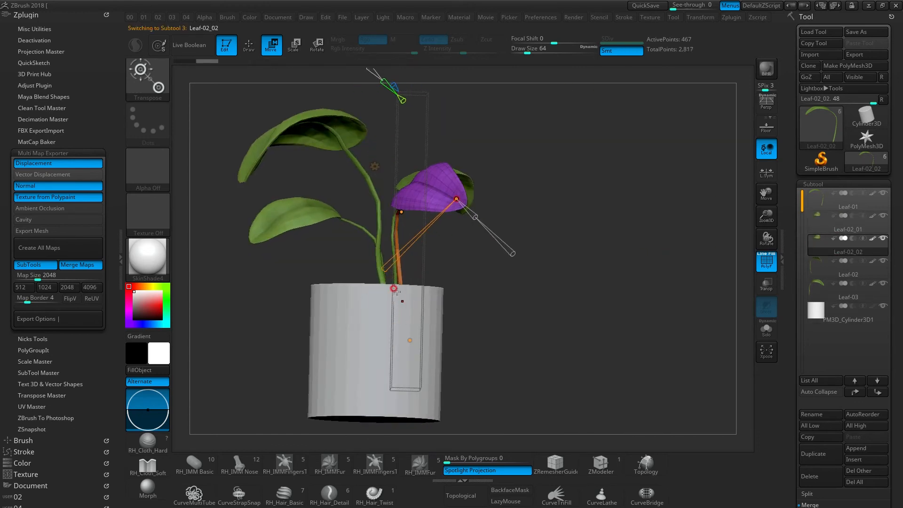
pyautogui.keyDown('alt'); pyautogui.moveTo(372, 278); pyautogui.dragTo(416, 310); pyautogui.keyUp('alt')
pyautogui.moveTo(396, 265); pyautogui.dragTo(385, 266)
pyautogui.moveTo(442, 267); pyautogui.dragTo(308, 265)
pyautogui.moveTo(400, 247); pyautogui.dragTo(473, 257, button='right')
pyautogui.moveTo(377, 263); pyautogui.dragTo(401, 265)
pyautogui.moveTo(449, 269); pyautogui.dragTo(402, 269, button='right')
pyautogui.moveTo(498, 265); pyautogui.dragTo(513, 264)
# - Shape the fifth leaf by adjusting the bend curve's stem handle and moving its tip and stem control points
pyautogui.moveTo(510, 265); pyautogui.dragTo(463, 259, button='right')
pyautogui.moveTo(343, 241); pyautogui.dragTo(377, 247)
pyautogui.moveTo(450, 232); pyautogui.dragTo(498, 266)
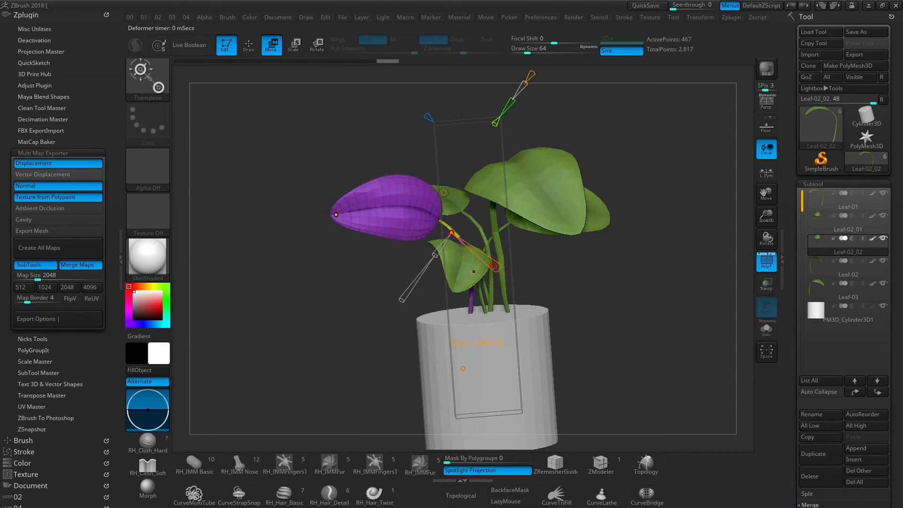
pyautogui.moveTo(498, 265); pyautogui.dragTo(516, 267)
pyautogui.moveTo(339, 216)
pyautogui.mouseDown()
pyautogui.moveTo(381, 247)
pyautogui.moveTo(380, 239)
pyautogui.mouseUp()
pyautogui.moveTo(333, 218); pyautogui.dragTo(360, 183)
pyautogui.moveTo(470, 261)
pyautogui.keyDown('shift'); pyautogui.mouseDown(button='right')
pyautogui.moveTo(482, 258)
pyautogui.moveTo(460, 221)
pyautogui.mouseUp(button='right'); pyautogui.keyUp('shift')
# - Examine the complete five-leaf plant and its pot from around and slightly above without the bend handles
pyautogui.press('q')
pyautogui.press('w')
pyautogui.moveTo(444, 293); pyautogui.dragTo(397, 251, button='right')
pyautogui.moveTo(453, 317)
pyautogui.mouseDown(button='right')
pyautogui.moveTo(462, 267)
pyautogui.moveTo(543, 270)
pyautogui.moveTo(433, 332)
pyautogui.moveTo(460, 308)
pyautogui.moveTo(472, 274)
pyautogui.moveTo(460, 263)
pyautogui.moveTo(463, 279)
pyautogui.moveTo(552, 254)
pyautogui.mouseUp(button='right')
pyautogui.press('w')
pyautogui.press('q')
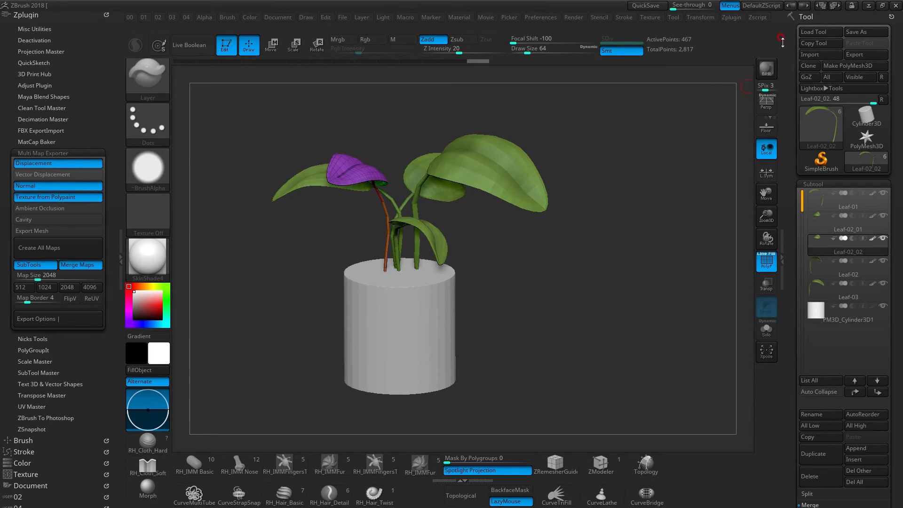
# - Rename the Leaf-02_01 subtool as Leaf02
pyautogui.moveTo(838, 221)
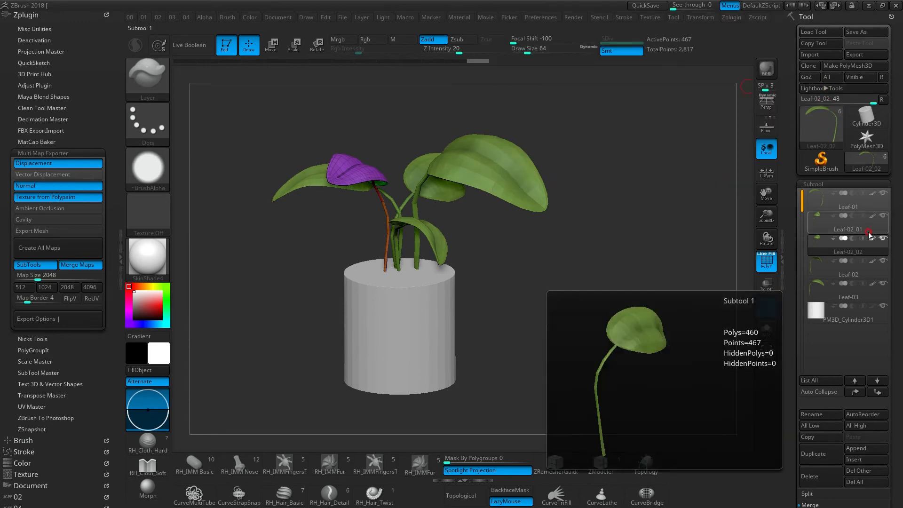
pyautogui.click(824, 202)
pyautogui.moveTo(831, 271)
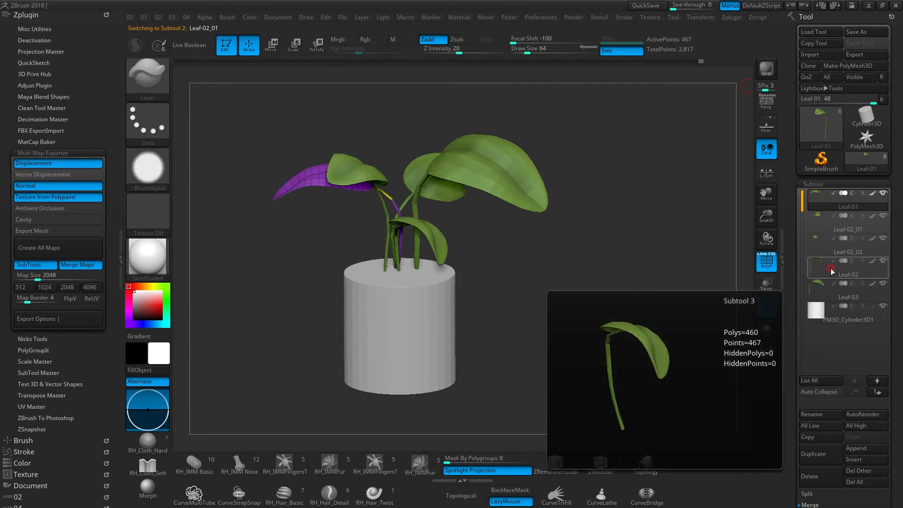
pyautogui.press('Down')
pyautogui.press('F2')
pyautogui.press('BackSpace')
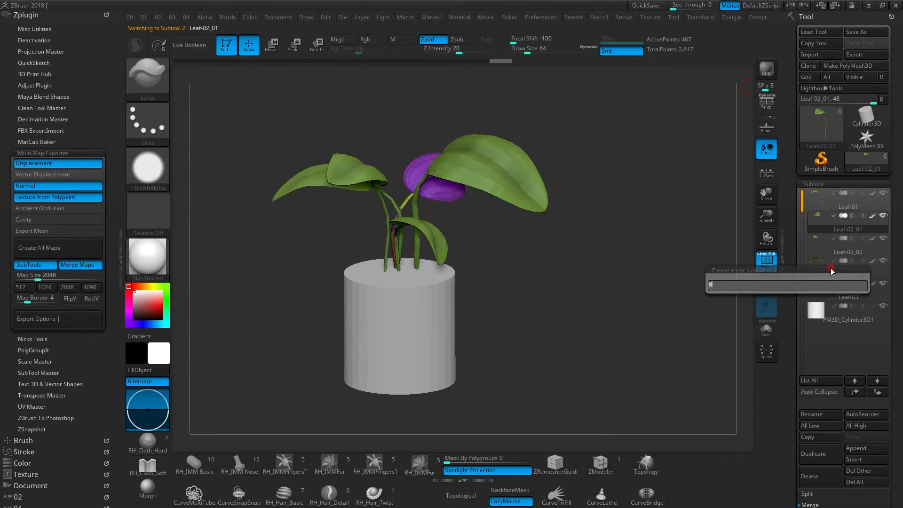
pyautogui.press('shift')
pyautogui.write('Leaf02')
pyautogui.press('Return')
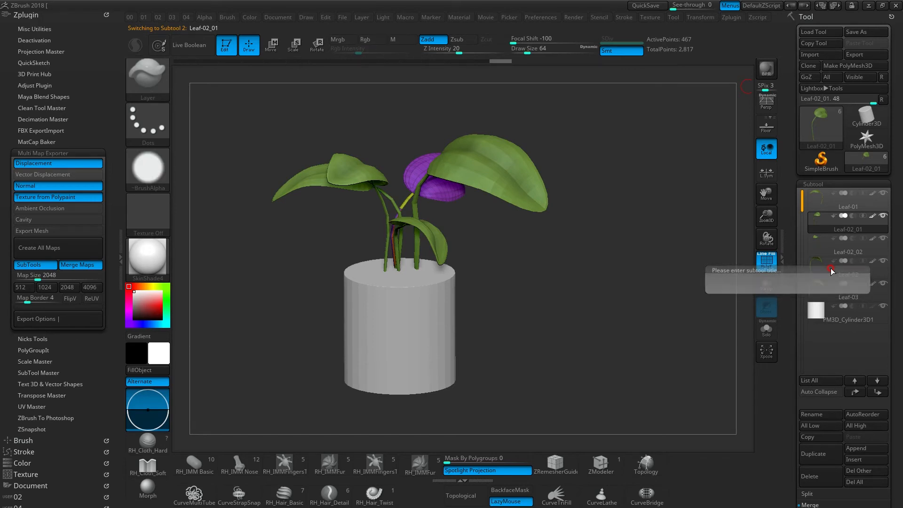
# - Rename the Leaf-02_02 subtool as Leaf03
pyautogui.press('Down')
pyautogui.hotkey('ctrl', 'r')
pyautogui.write('Leaf03')
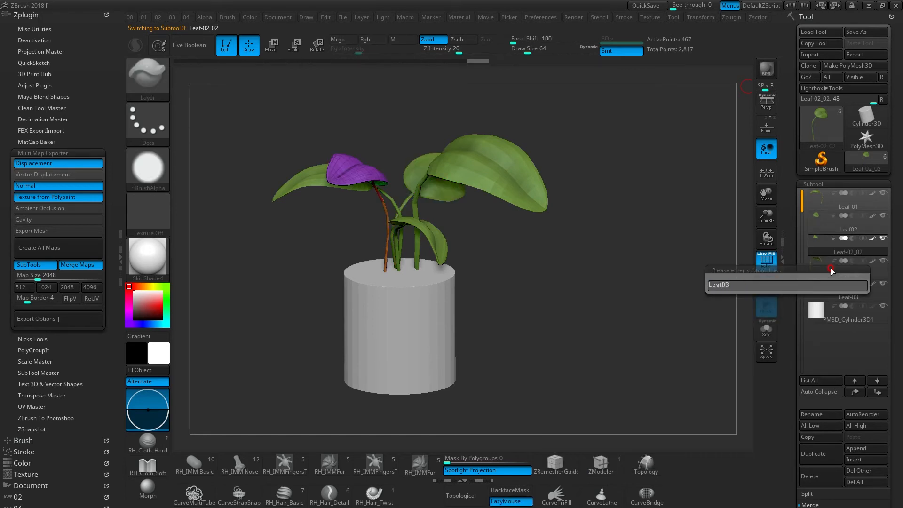
pyautogui.press('Return')
# - Rename the Leaf-02 subtool as Leaf04
pyautogui.press('Down')
pyautogui.hotkey('ctrl', 'r')
pyautogui.write('Le')
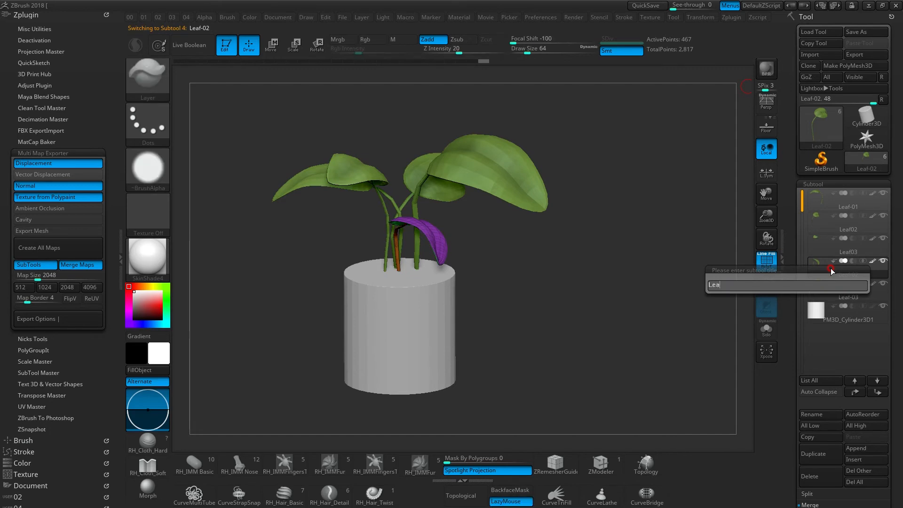
pyautogui.write('af04')
pyautogui.press('Return')
# - Rename the Leaf-03 subtool as Leaf05
pyautogui.press('Down')
pyautogui.hotkey('ctrl', 'r')
pyautogui.write('Leaf05')
pyautogui.press('Return')
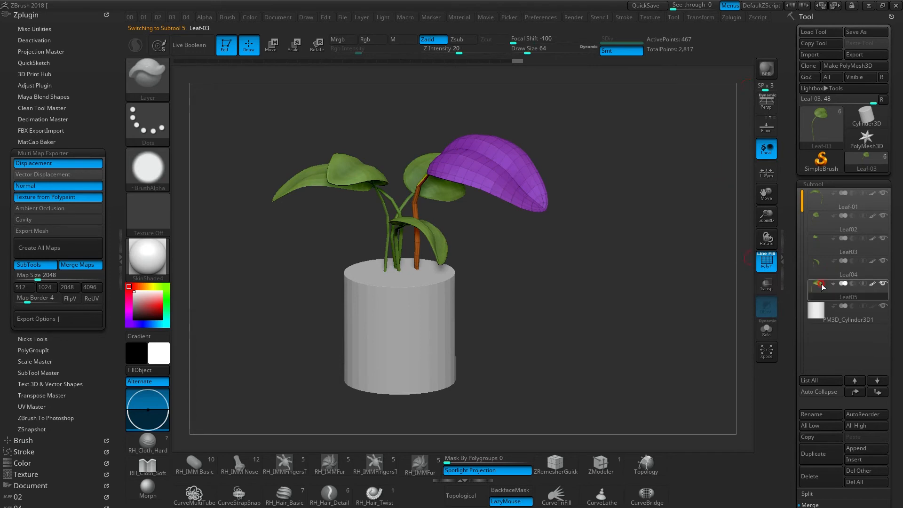
# - Rename the cylinder pot subtool as HwaBoon
pyautogui.press('Down')
pyautogui.hotkey('ctrl', 'r')
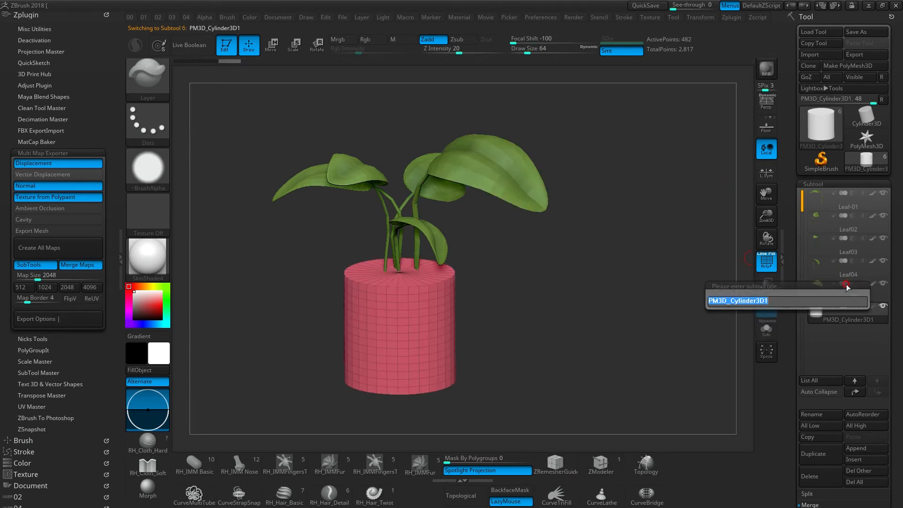
pyautogui.write('hwaBoo')
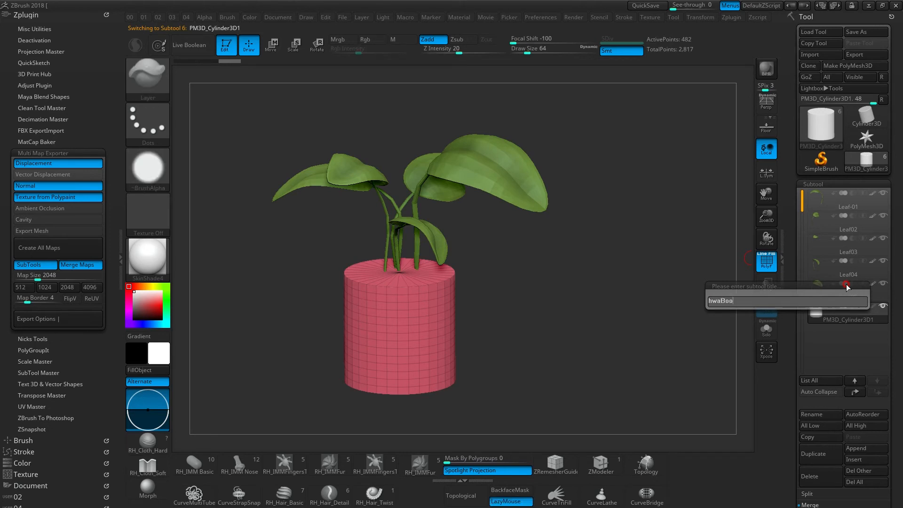
pyautogui.write('n')
pyautogui.press('Home')
pyautogui.press('Delete')
pyautogui.write('H')
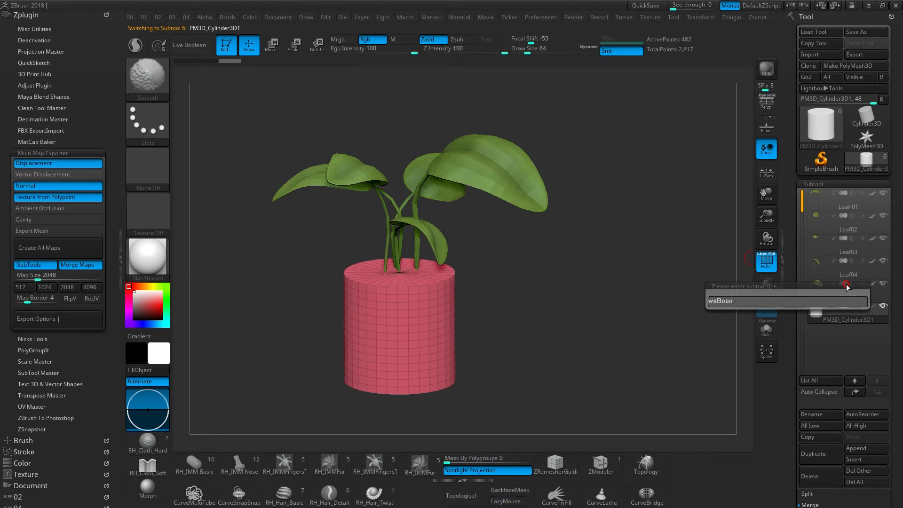
pyautogui.press('Return')
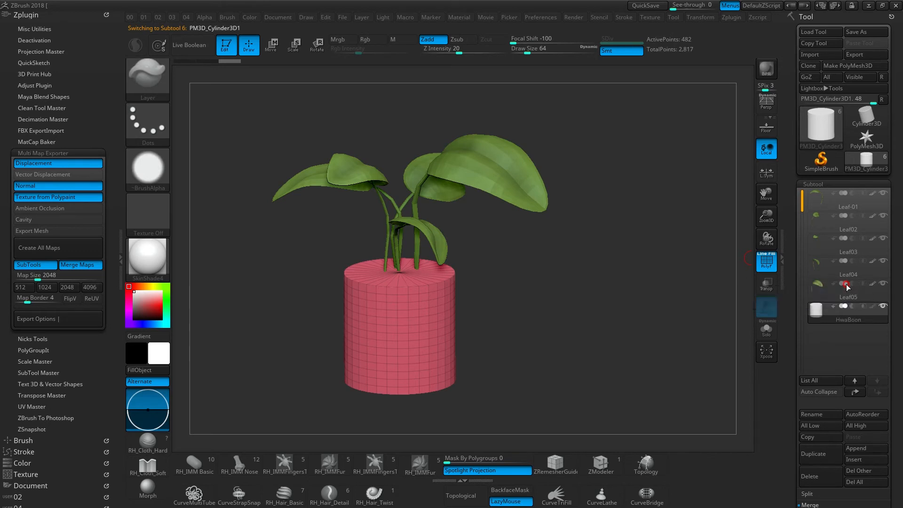
pyautogui.hotkey('alt', 'Tab')
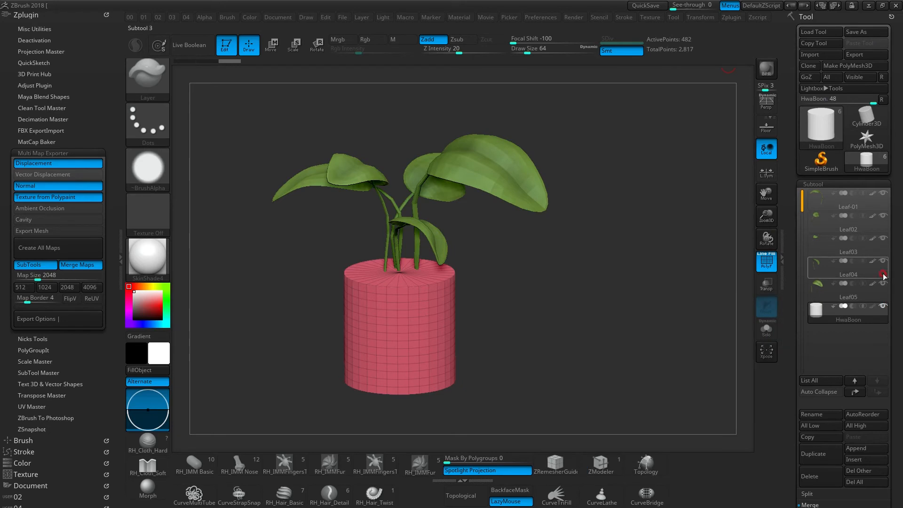
# - Send all subtools of the potted plant from ZBrush to Cinema 4D through GoZ
pyautogui.click(827, 77)
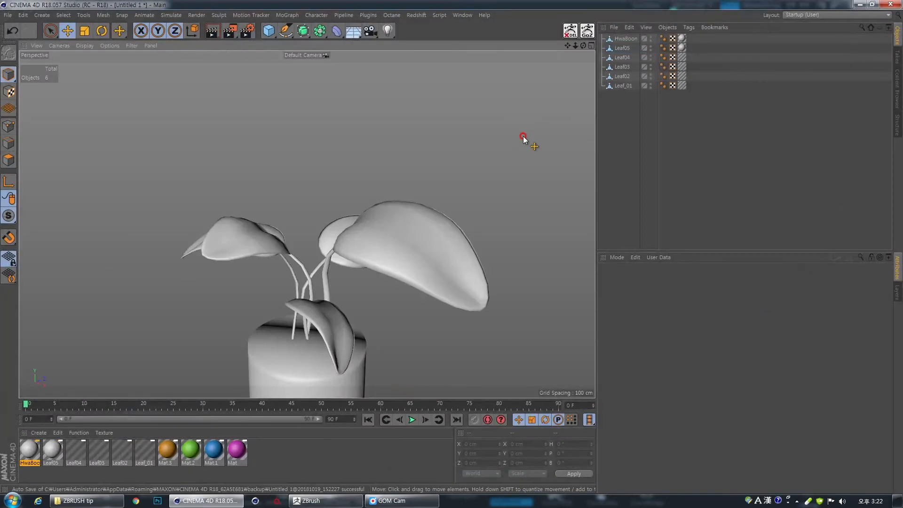
pyautogui.keyDown('alt'); pyautogui.moveTo(298, 336); pyautogui.dragTo(306, 259, button='middle'); pyautogui.keyUp('alt')
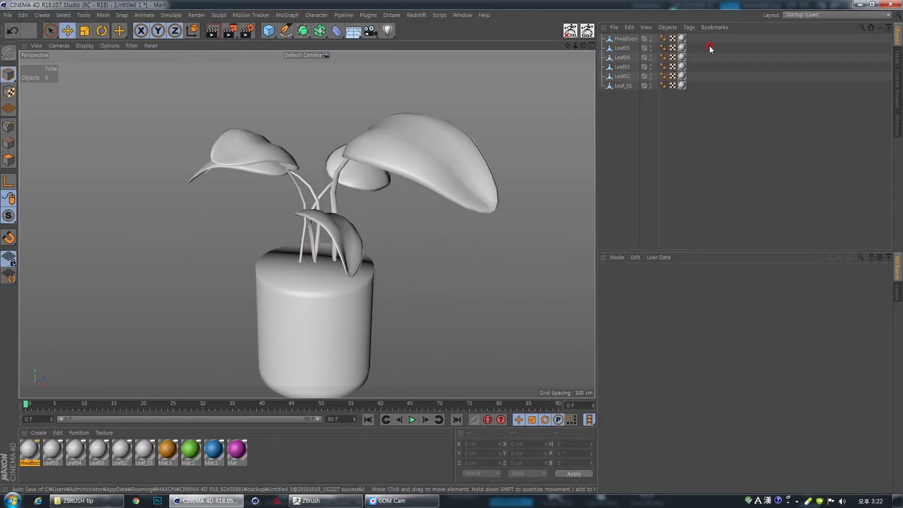
# - Switch to the shin105_Octane layout and start the Octane live render of the plant
pyautogui.click(823, 18)
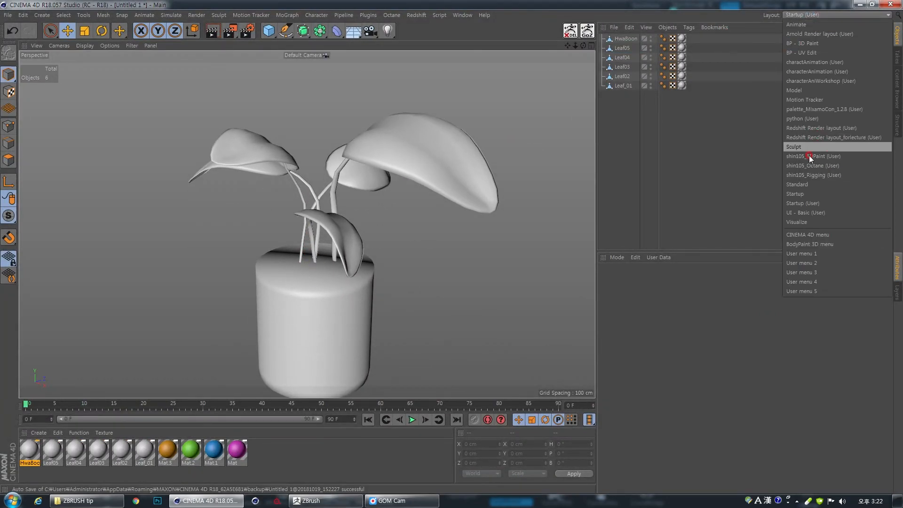
pyautogui.click(817, 165)
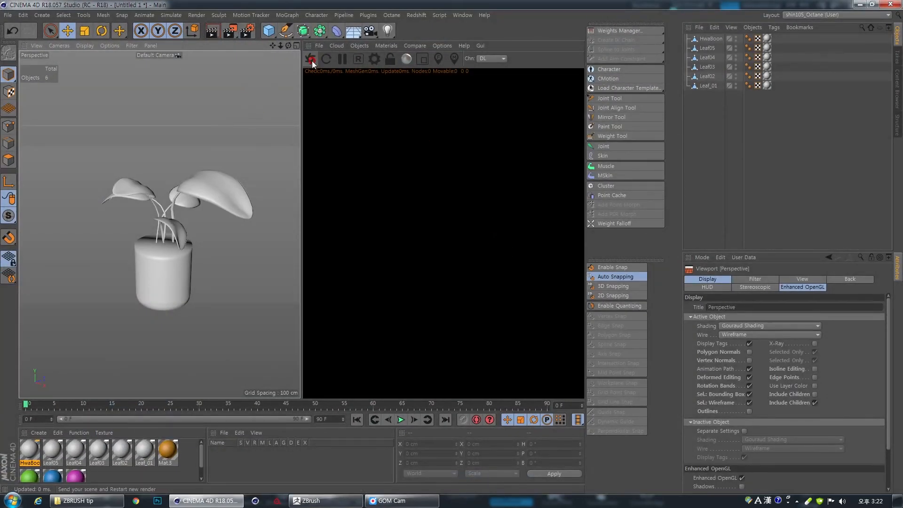
pyautogui.click(323, 60)
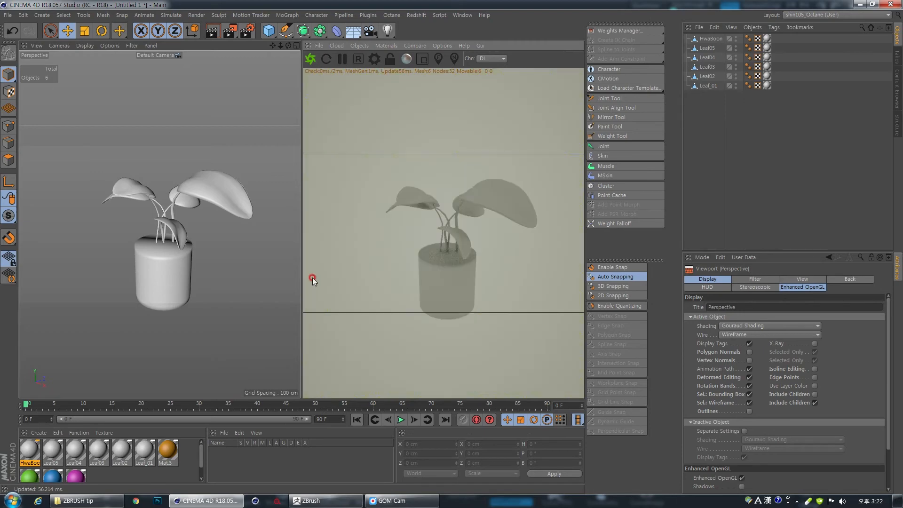
pyautogui.scroll(6, 127, 287)
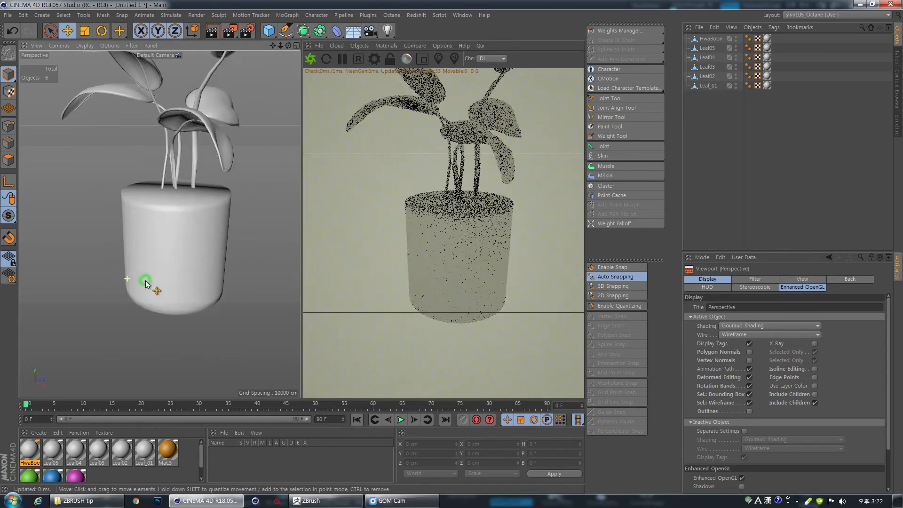
pyautogui.keyDown('alt'); pyautogui.moveTo(162, 259); pyautogui.dragTo(152, 299, button='middle'); pyautogui.keyUp('alt')
pyautogui.moveTo(151, 299)
pyautogui.keyDown('alt'); pyautogui.mouseDown()
pyautogui.moveTo(154, 283)
pyautogui.moveTo(159, 292)
pyautogui.mouseUp(); pyautogui.keyUp('alt')
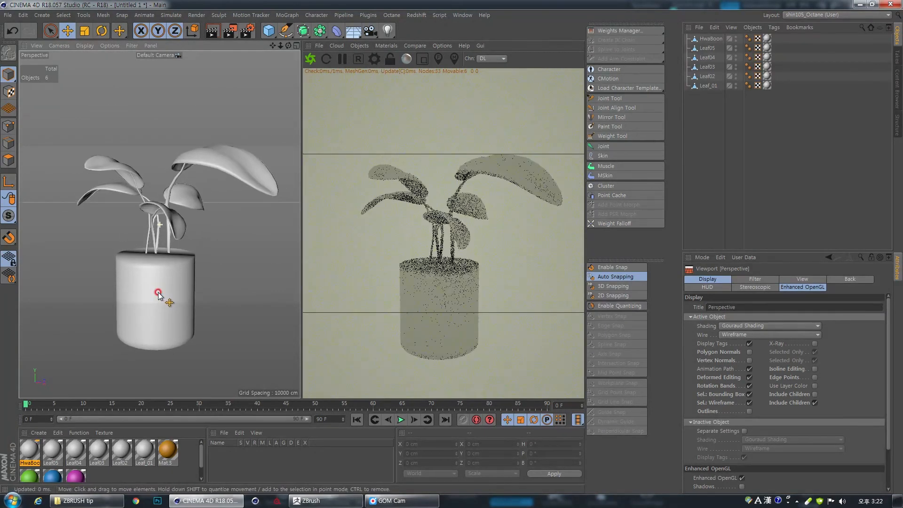
# - Enlarge the material manager area and delete the four coloured materials from Mat.3 to Mat
pyautogui.moveTo(190, 426); pyautogui.dragTo(202, 397)
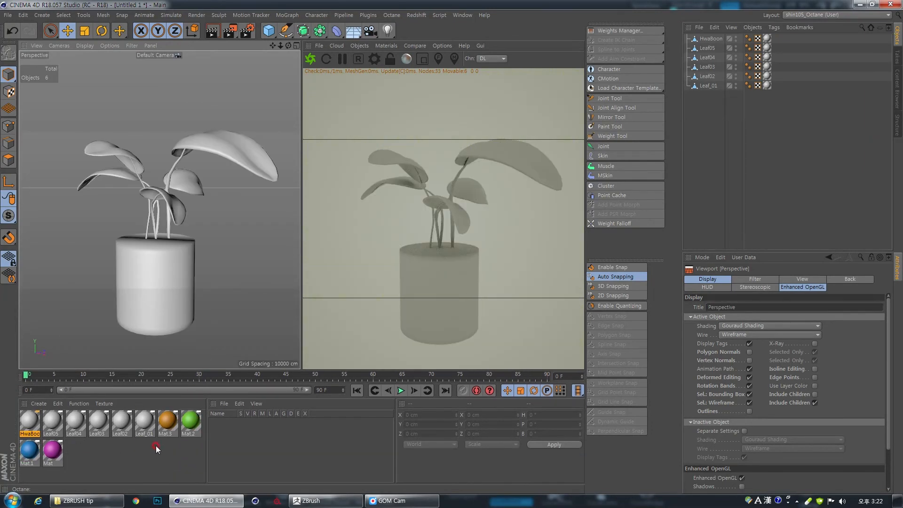
pyautogui.click(168, 421)
pyautogui.keyDown('shift'); pyautogui.click(56, 451); pyautogui.keyUp('shift')
pyautogui.press('Delete')
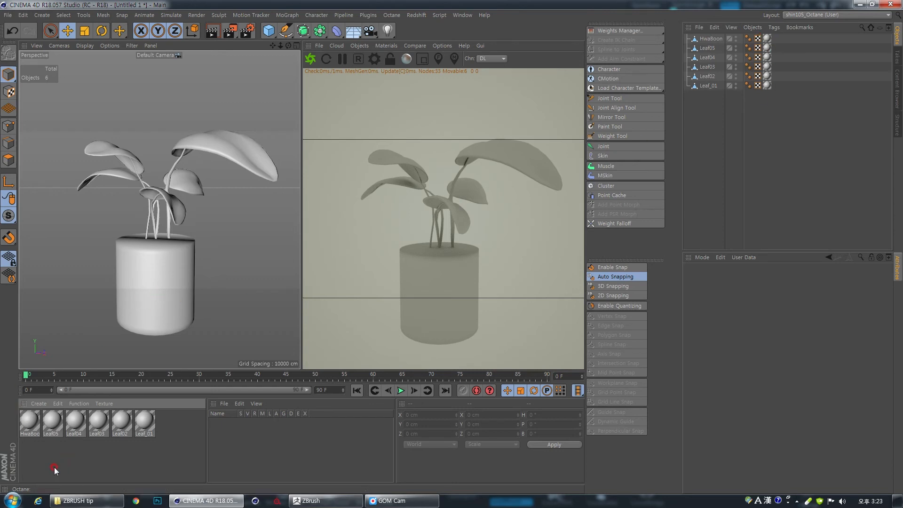
# - Delete the material tags from the five leaf objects and remove the unused leaf materials
pyautogui.moveTo(788, 49); pyautogui.dragTo(763, 109)
pyautogui.press('Delete')
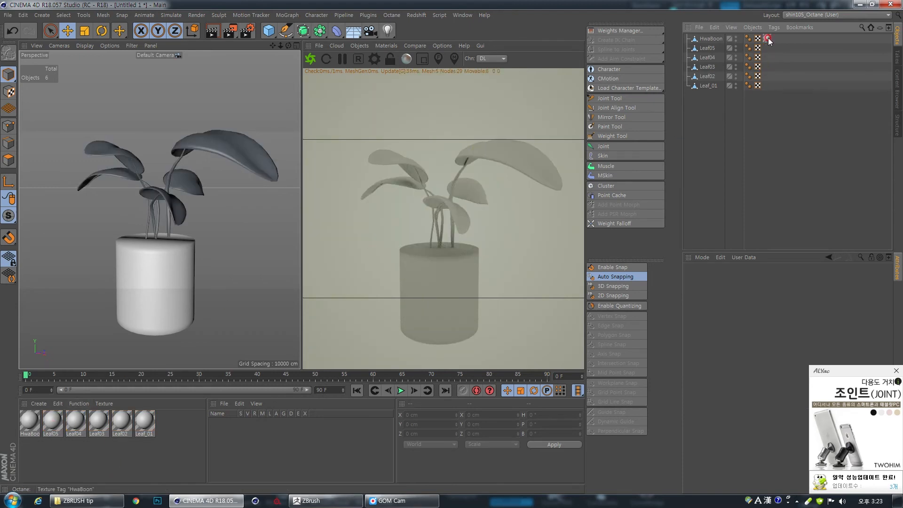
pyautogui.click(79, 404)
pyautogui.click(118, 375)
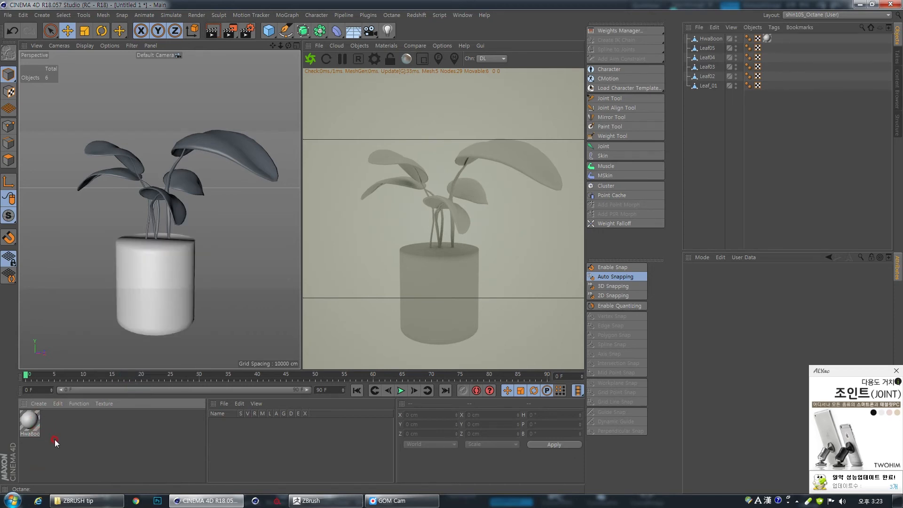
# - Create an Octane Glossy material
pyautogui.click(382, 46)
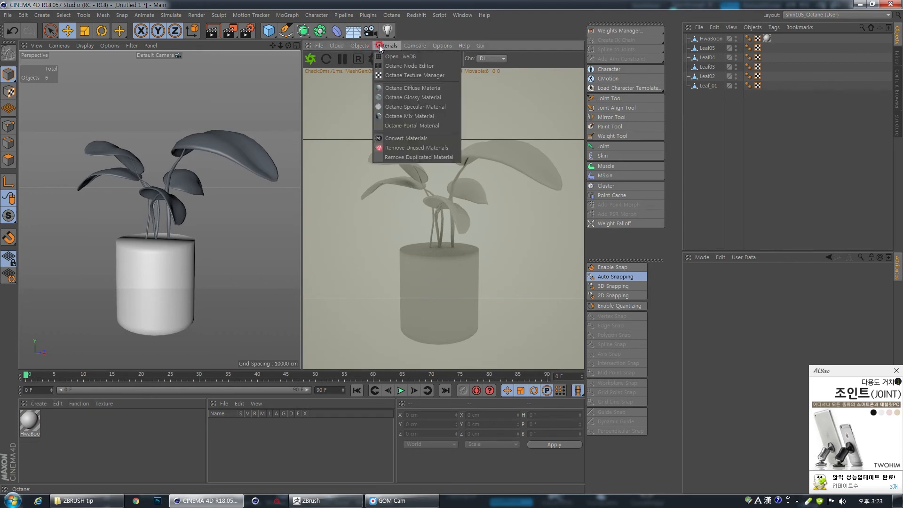
pyautogui.click(412, 97)
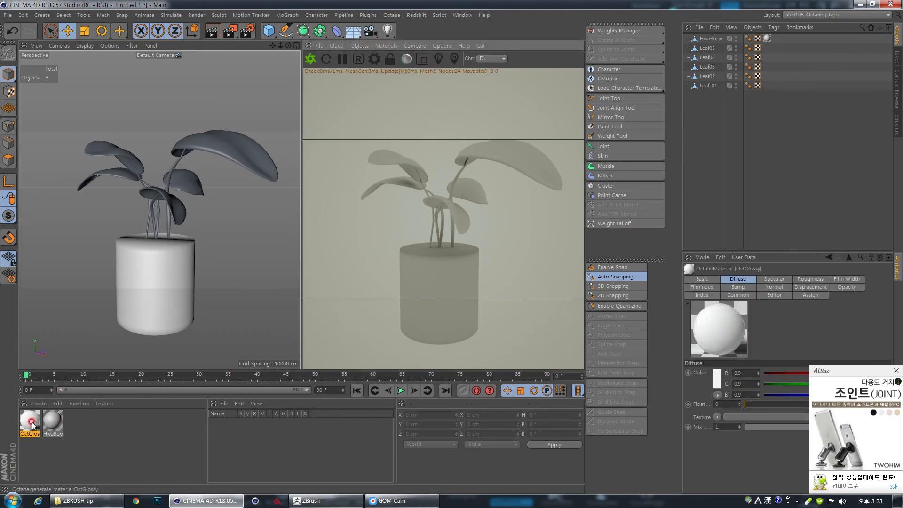
# - Group the HwaBoon pot and all five leaves under a null and apply the OctGlossy material to the null
pyautogui.click(708, 39)
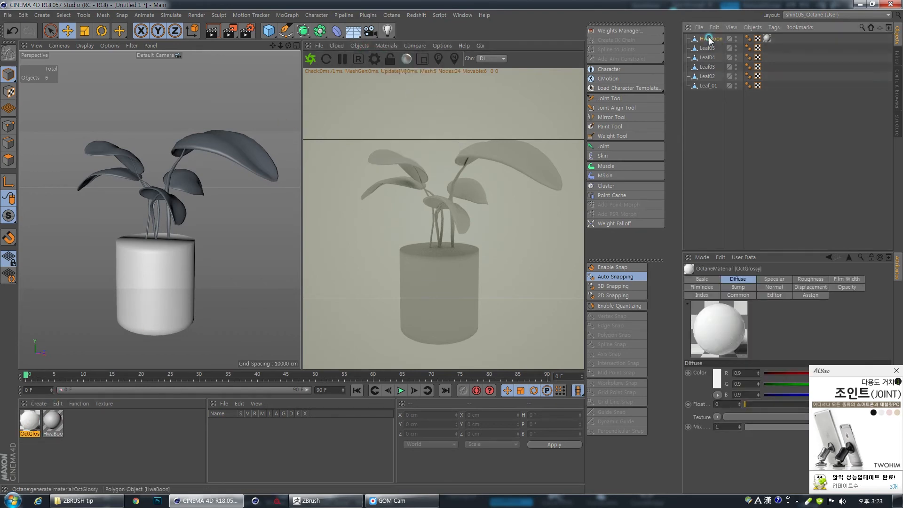
pyautogui.keyDown('shift'); pyautogui.click(710, 87); pyautogui.keyUp('shift')
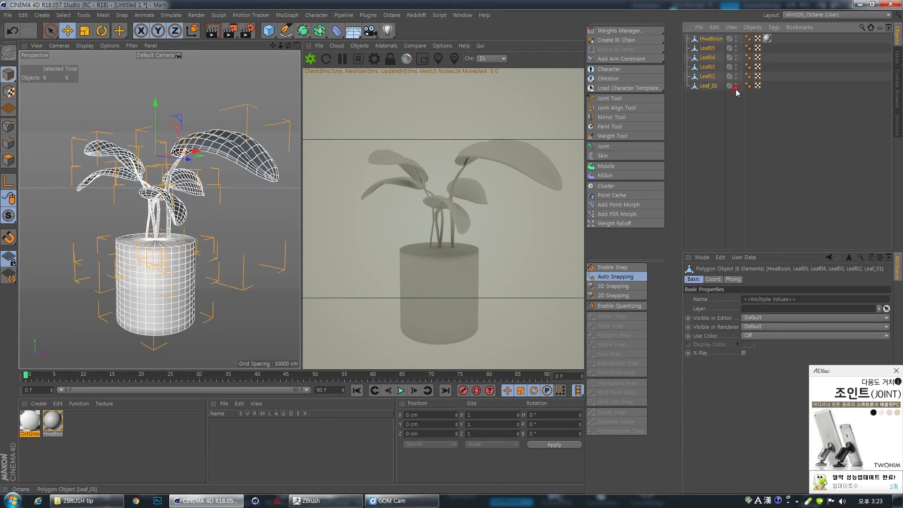
pyautogui.hotkey('alt', 'g')
pyautogui.click(753, 135)
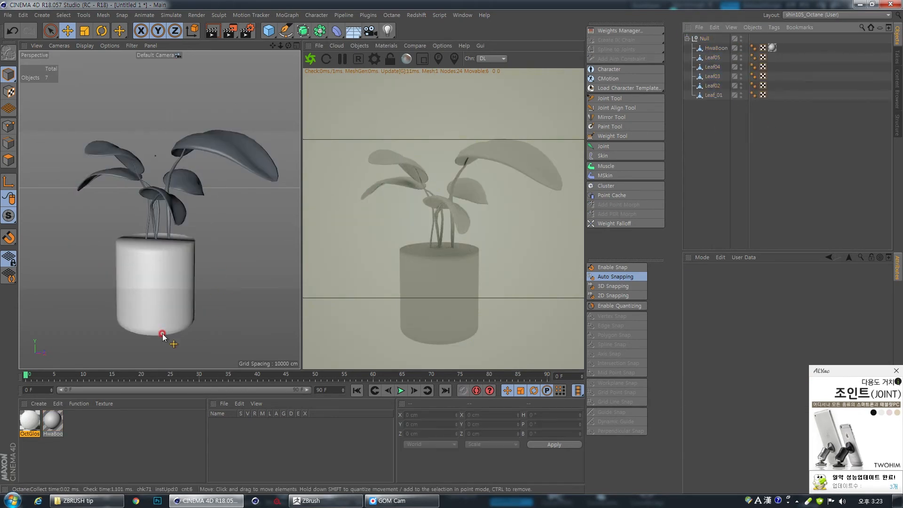
pyautogui.moveTo(727, 31); pyautogui.dragTo(705, 38)
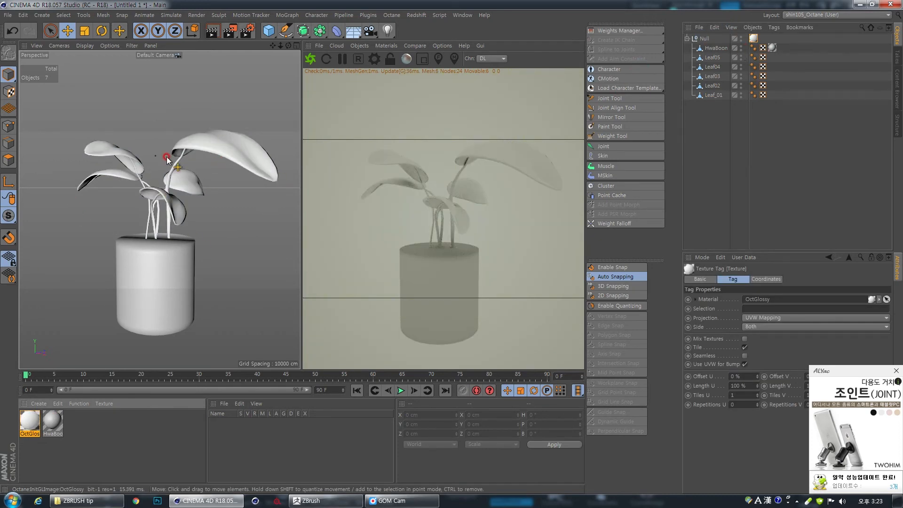
# - Open the OctGlossy material for editing and save the scene as tip.c4d in the ZBRUSH tip folder on the desktop
pyautogui.doubleClick(29, 421)
pyautogui.moveTo(307, 67); pyautogui.dragTo(489, 95)
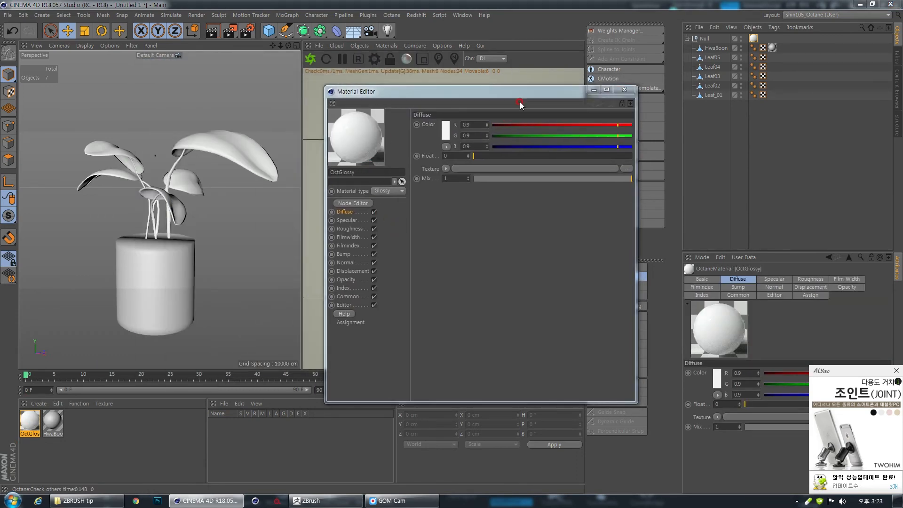
pyautogui.hotkey('ctrl', 's')
pyautogui.scroll(12, 198, 188)
pyautogui.click(164, 143)
pyautogui.click(534, 235)
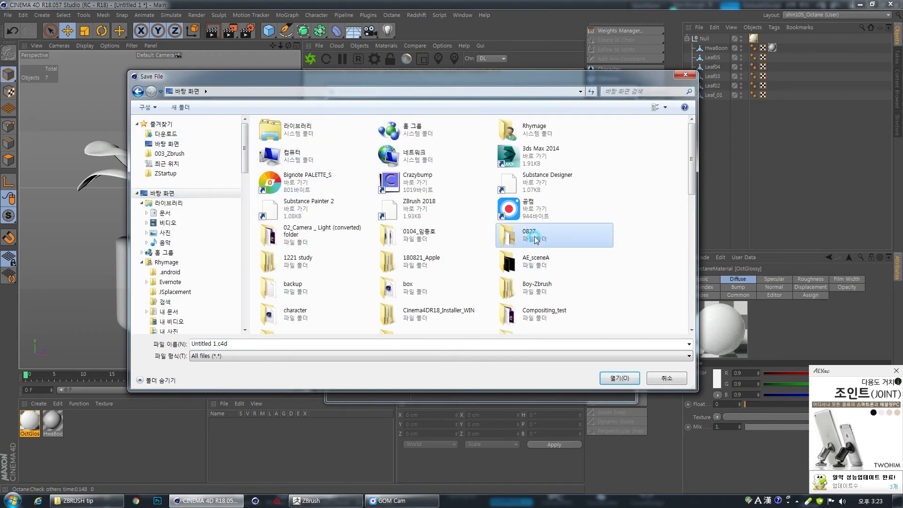
pyautogui.scroll(-5, 536, 239)
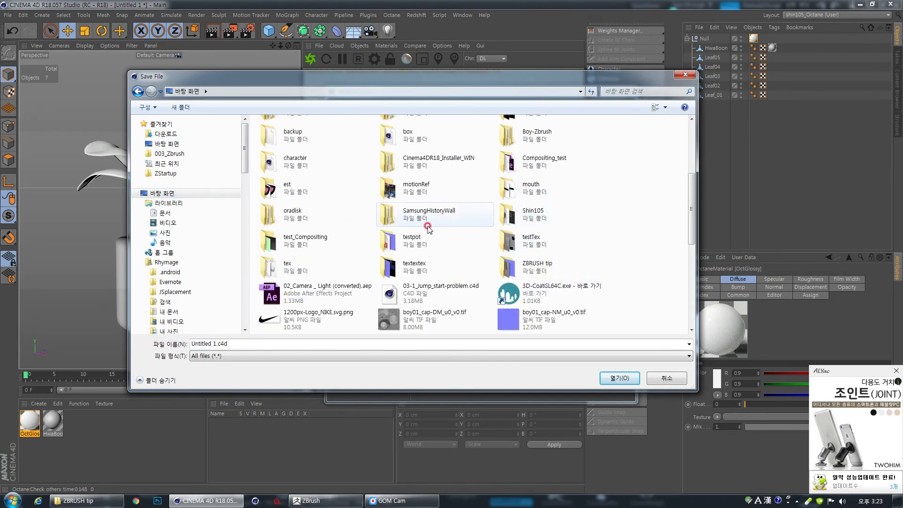
pyautogui.doubleClick(527, 266)
pyautogui.doubleClick(215, 343)
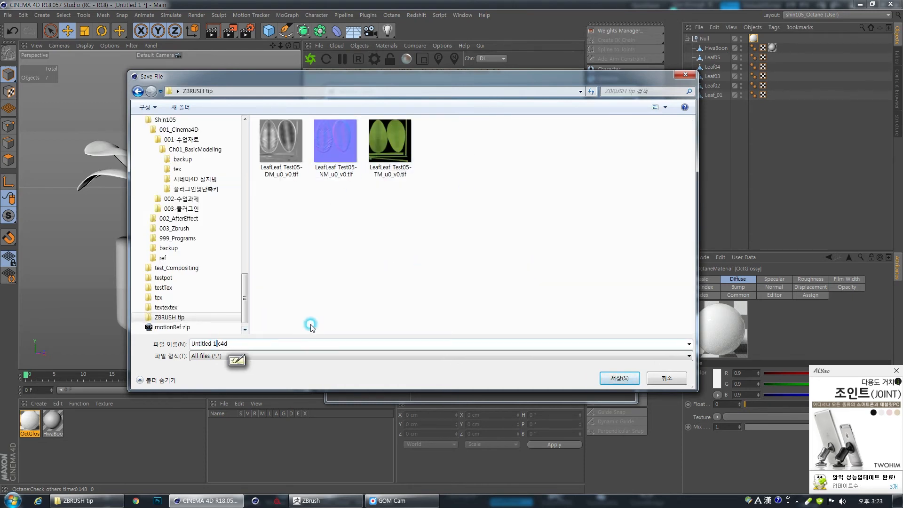
pyautogui.press('Left')
pyautogui.press('Left')
pyautogui.write('t')
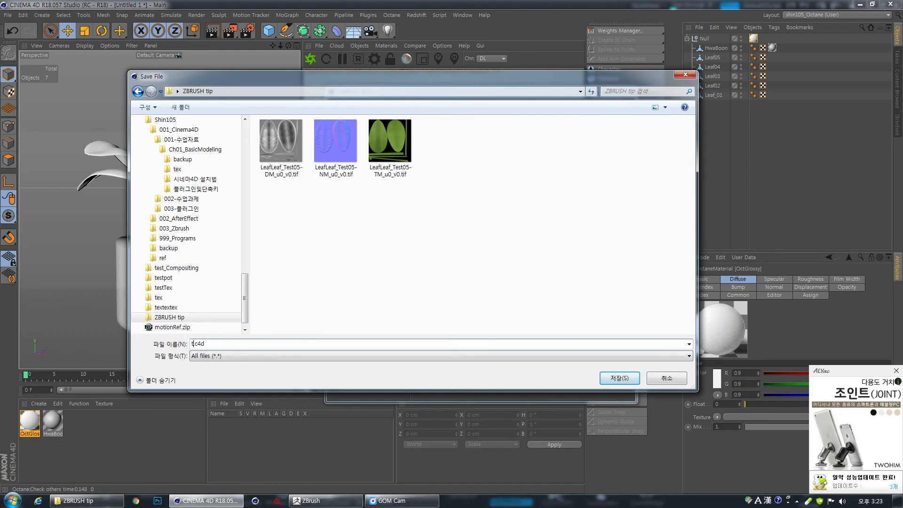
pyautogui.write('ip')
pyautogui.press('Return')
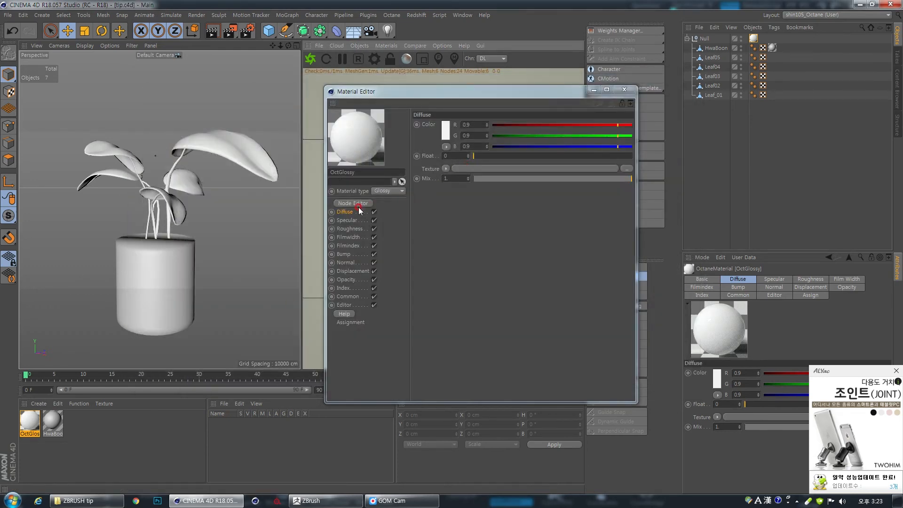
# - Add an Octane ImageTexture shader to the OctGlossy material's diffuse texture and open its shader settings
pyautogui.click(453, 168)
pyautogui.click(464, 342)
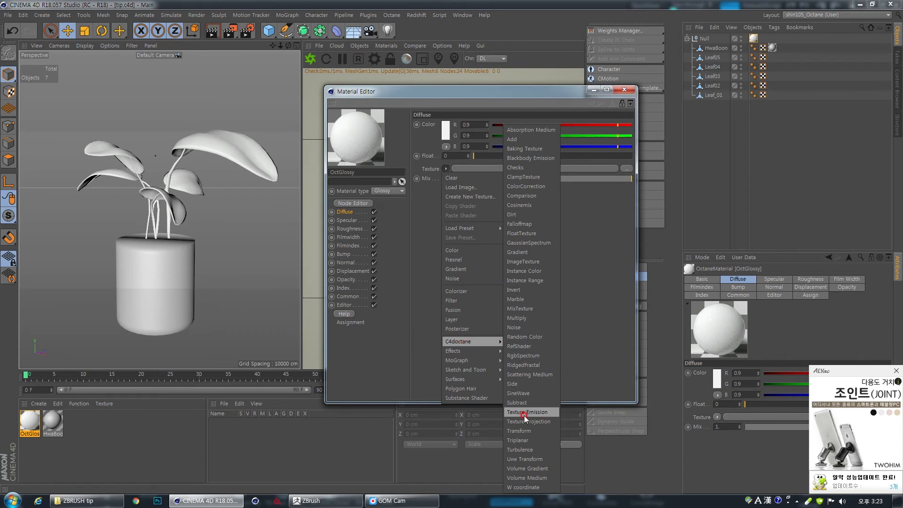
pyautogui.click(530, 263)
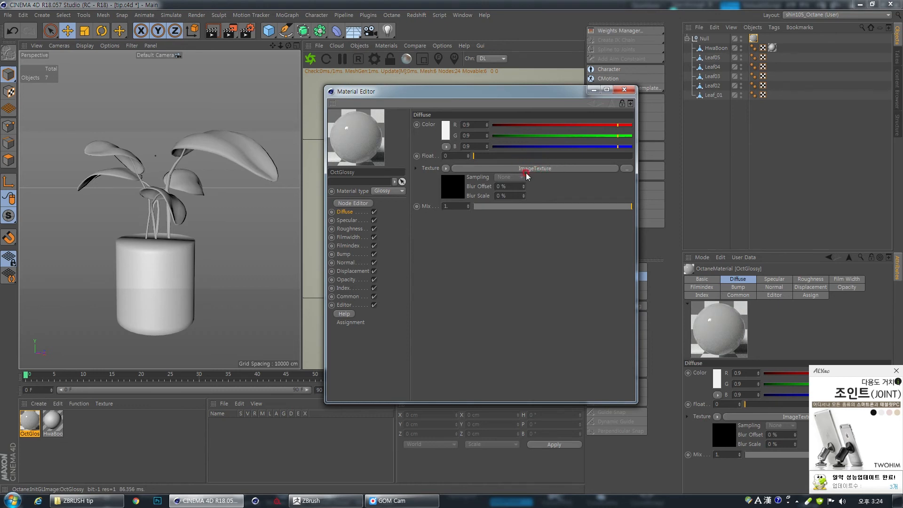
pyautogui.click(559, 169)
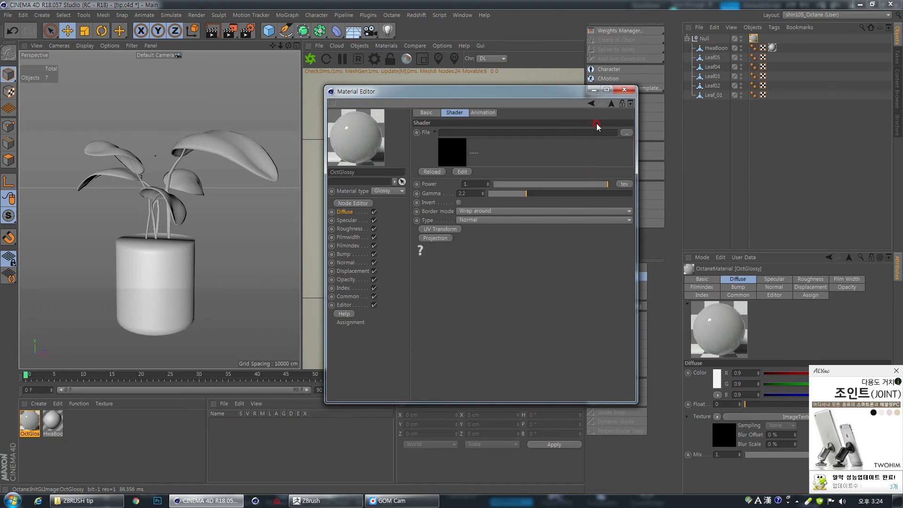
# - Load LeafLeaf_Test05-TM_u0_v0.tif from the ZBRUSH tip folder as the image of the diffuse texture
pyautogui.click(626, 132)
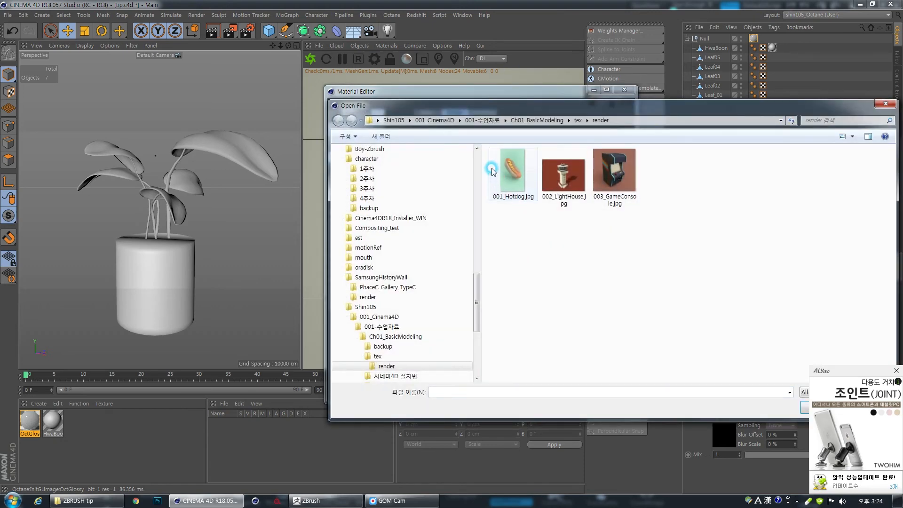
pyautogui.scroll(10, 405, 235)
pyautogui.click(366, 173)
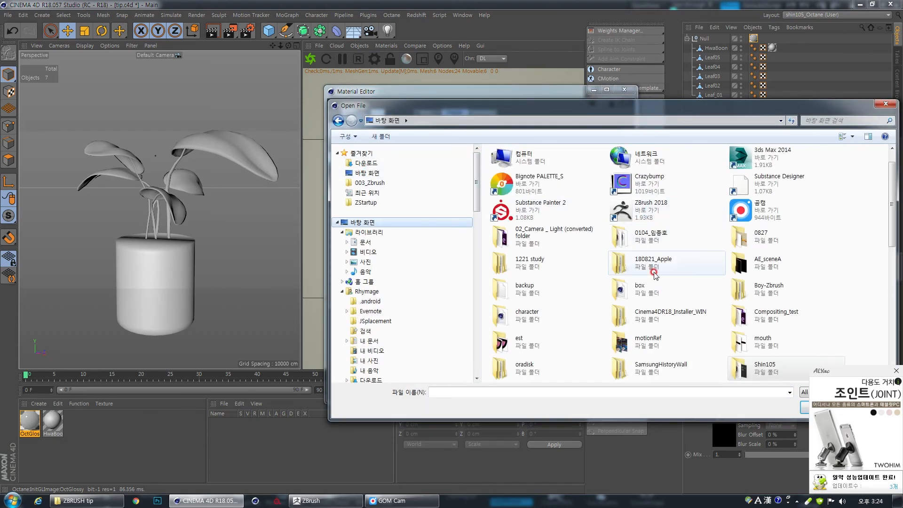
pyautogui.click(653, 272)
pyautogui.press('z')
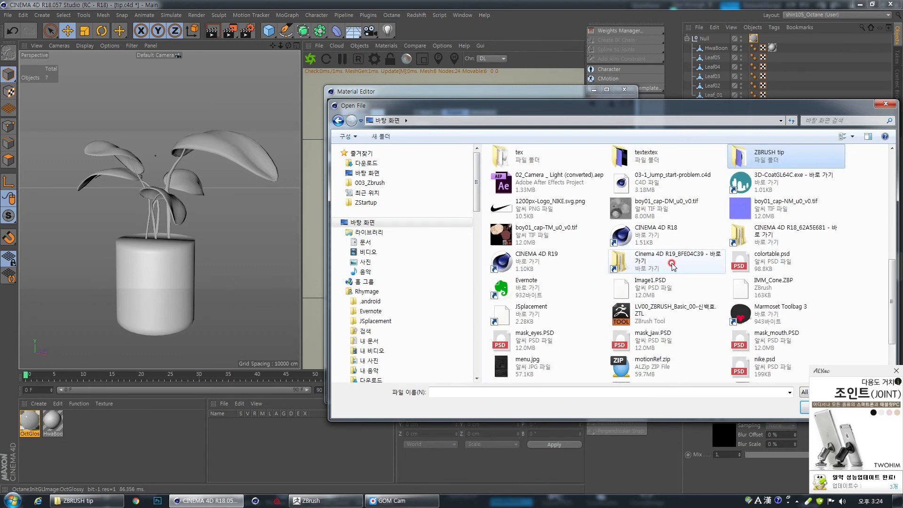
pyautogui.press('Return')
pyautogui.press('Right')
pyautogui.press('Right')
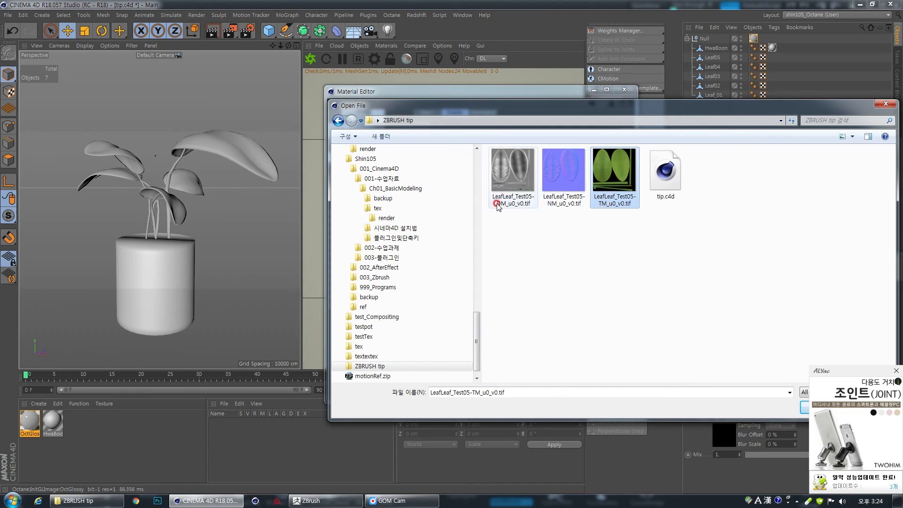
pyautogui.doubleClick(608, 181)
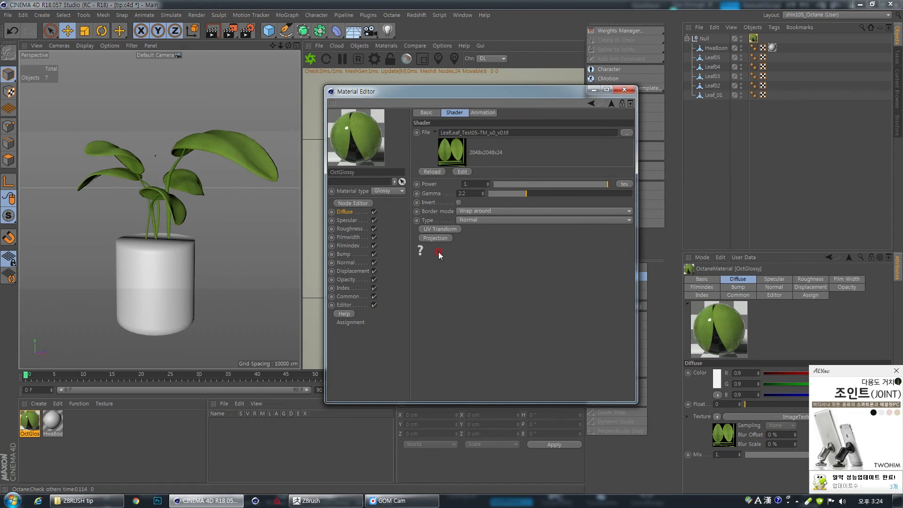
# - Set the OctGlossy material's texture preview size to 1024x1024 (4 MB) and inspect the leaves up close
pyautogui.click(350, 305)
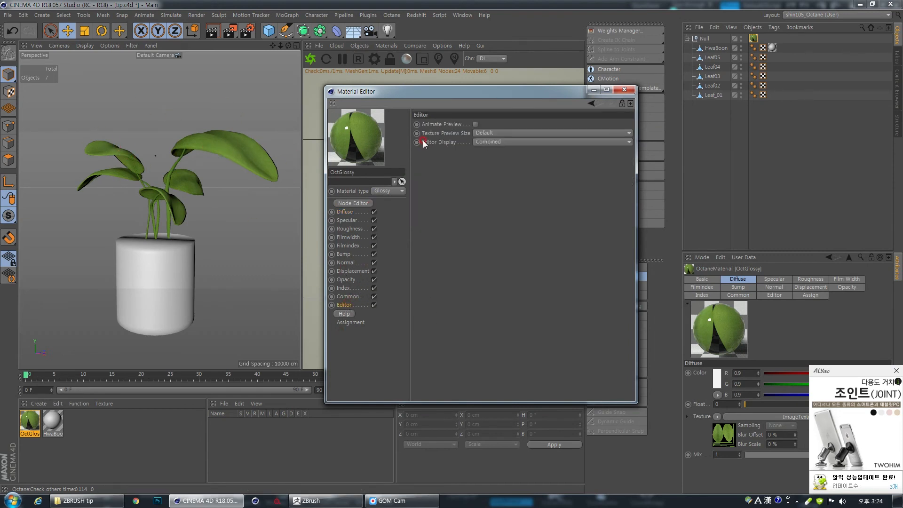
pyautogui.click(481, 133)
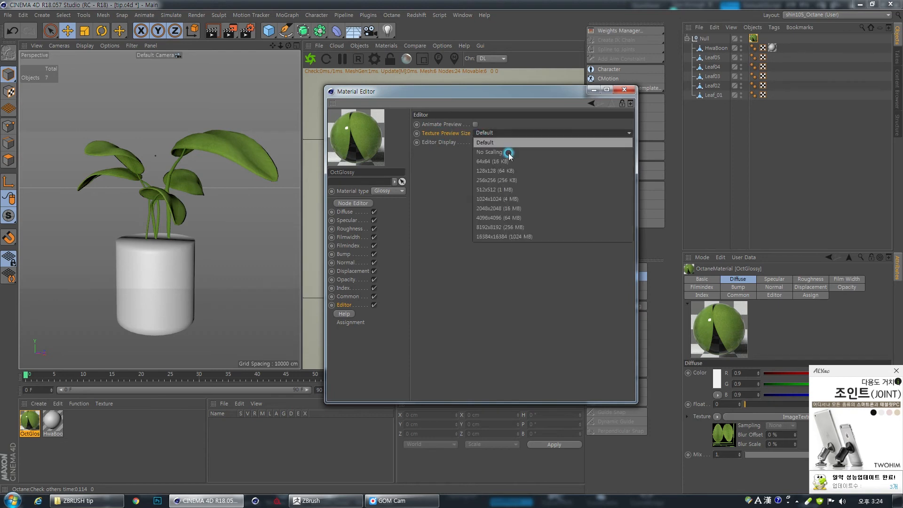
pyautogui.click(499, 199)
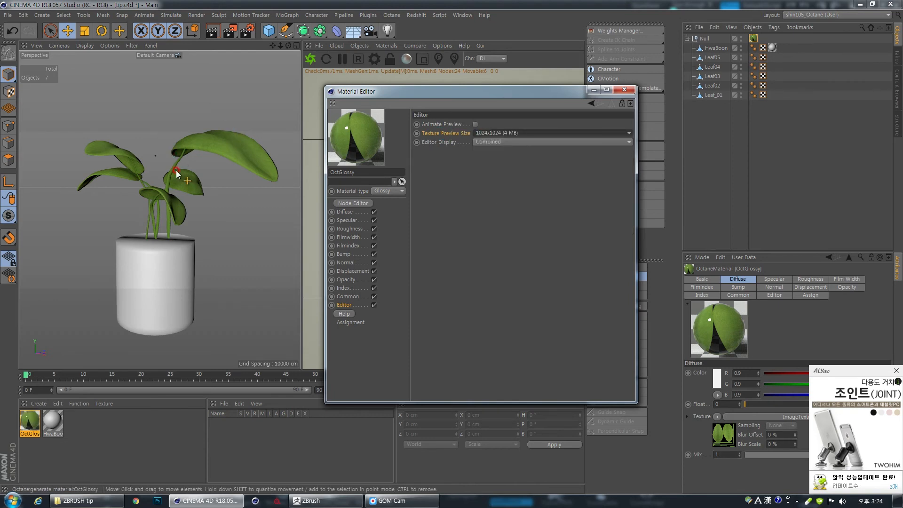
pyautogui.keyDown('alt'); pyautogui.moveTo(235, 184); pyautogui.dragTo(253, 162); pyautogui.keyUp('alt')
pyautogui.moveTo(442, 92); pyautogui.dragTo(473, 118)
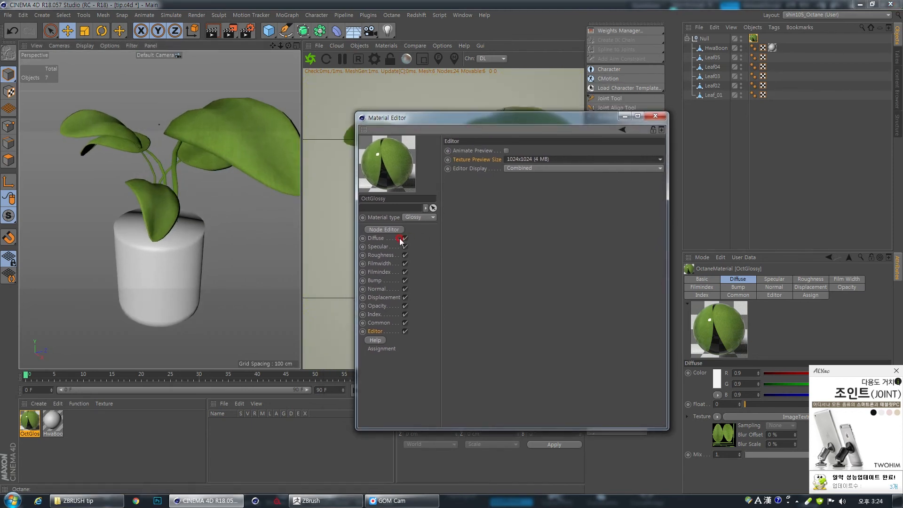
# - Add an Octane ImageTexture shader to the OctGlossy material's normal texture and load LeafLeaf_Test05-NM_u0_v0.tif into it
pyautogui.click(386, 241)
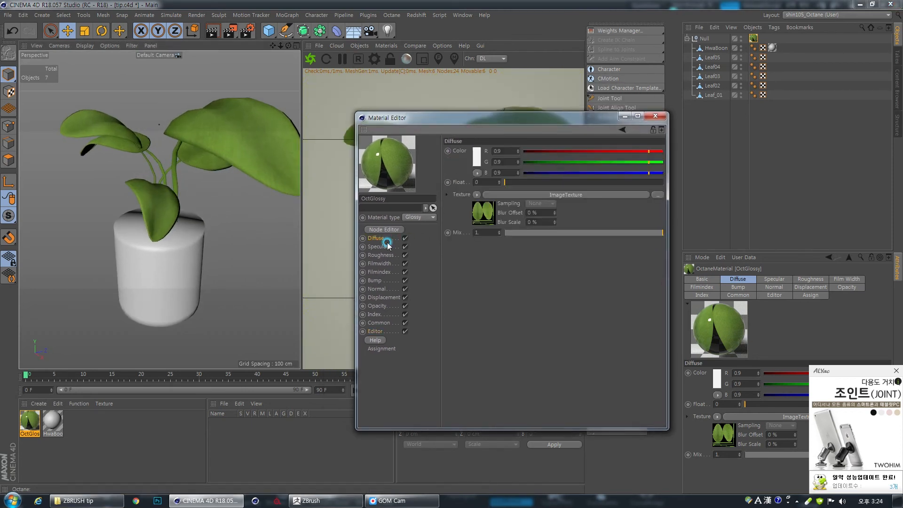
pyautogui.click(382, 298)
pyautogui.click(381, 289)
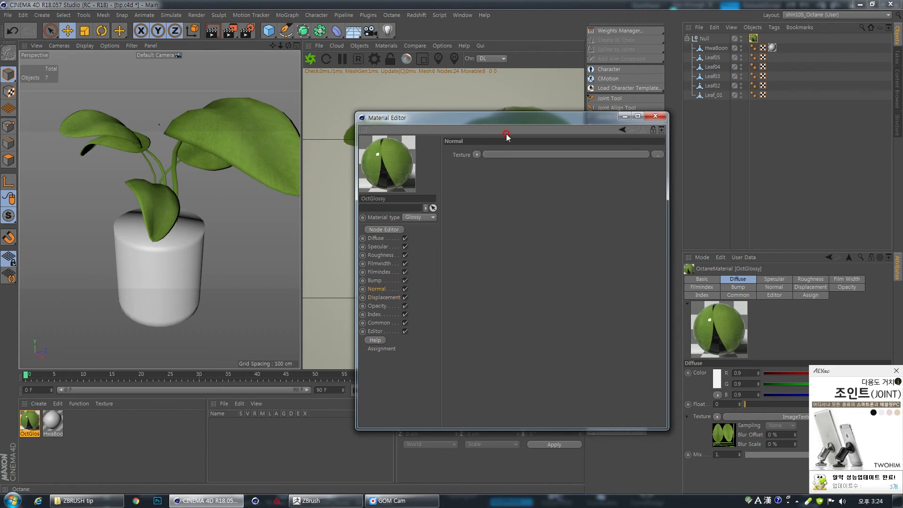
pyautogui.click(476, 155)
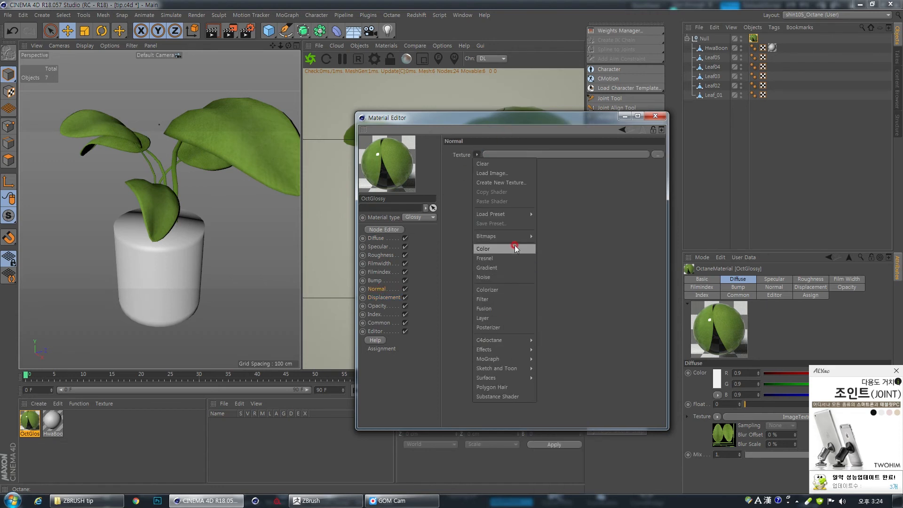
pyautogui.moveTo(510, 339)
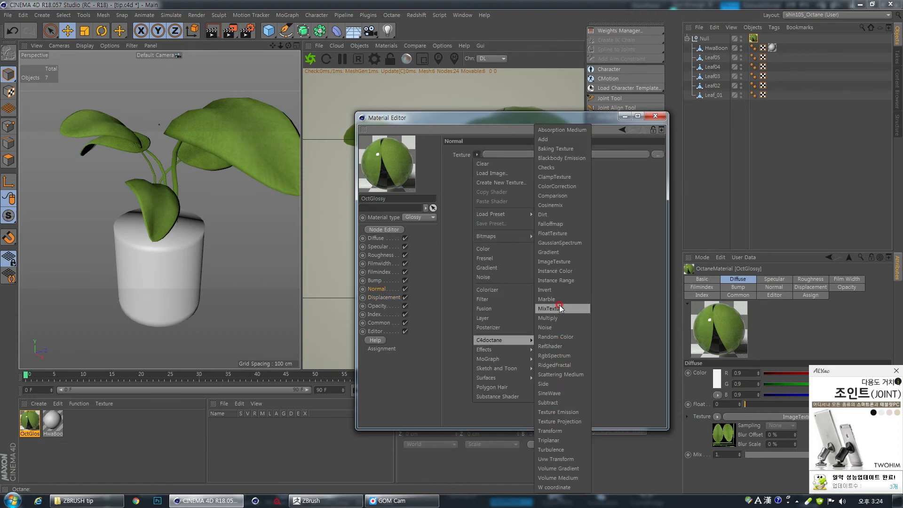
pyautogui.click(555, 262)
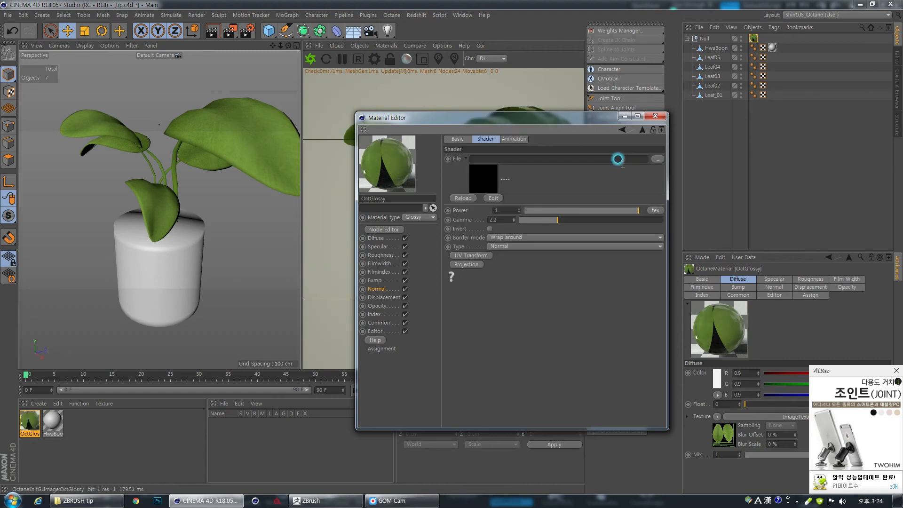
pyautogui.click(656, 159)
pyautogui.doubleClick(566, 205)
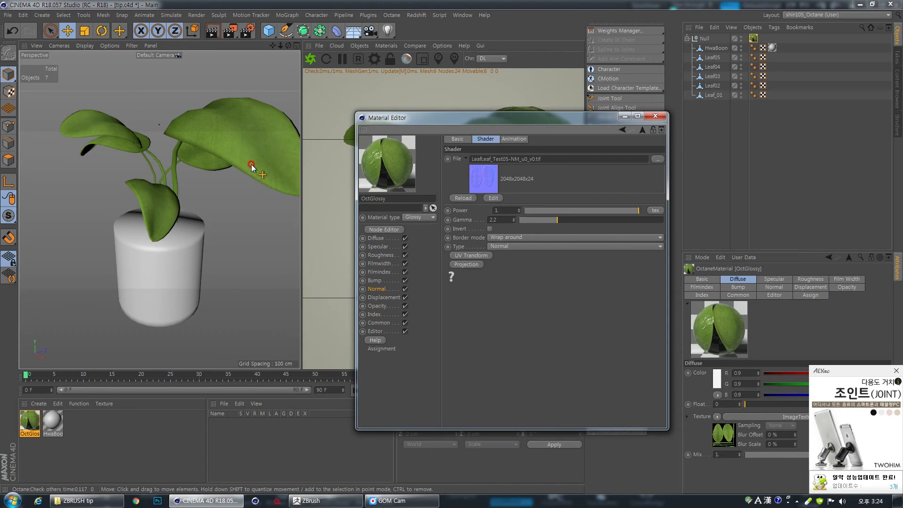
# - Inspect the leaves in the Octane render and compare them with the material's normal channel switched off and on
pyautogui.keyDown('alt'); pyautogui.moveTo(249, 141); pyautogui.dragTo(265, 142); pyautogui.keyUp('alt')
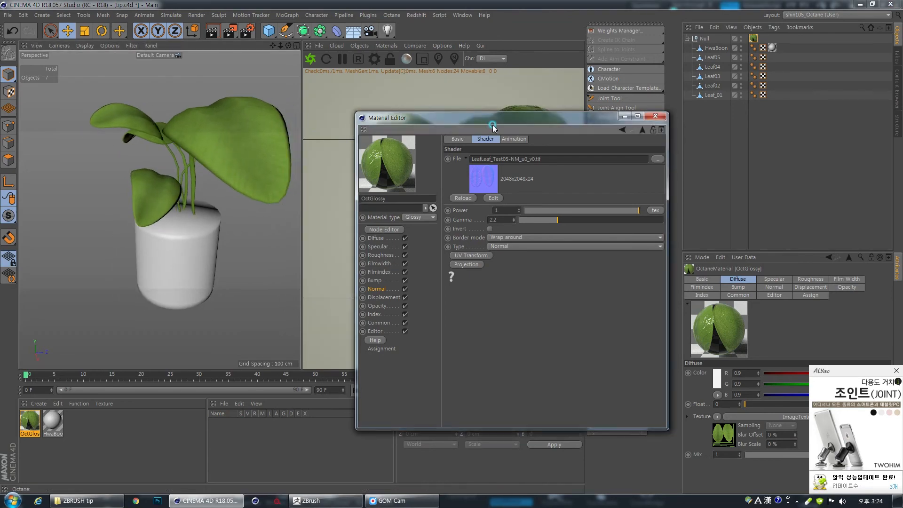
pyautogui.moveTo(492, 119); pyautogui.dragTo(613, 385)
pyautogui.keyDown('alt'); pyautogui.moveTo(516, 189); pyautogui.dragTo(560, 172); pyautogui.keyUp('alt')
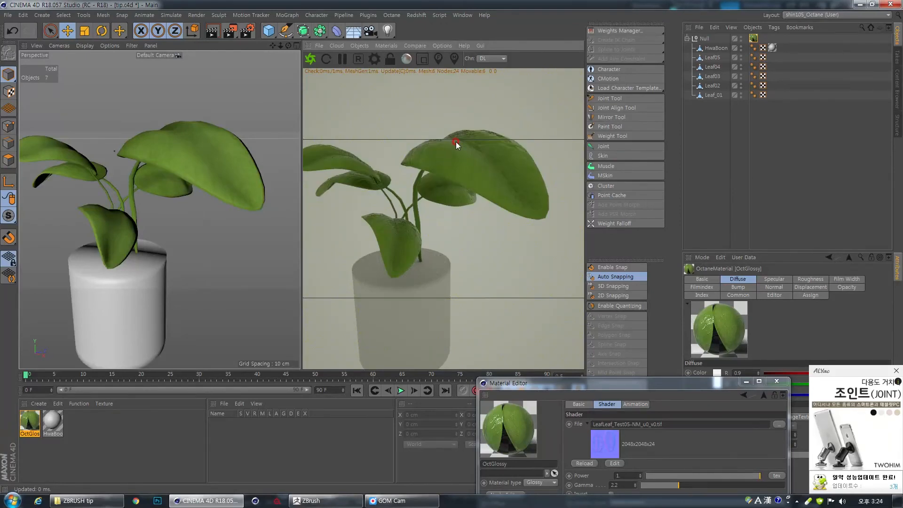
pyautogui.keyDown('alt'); pyautogui.moveTo(461, 229); pyautogui.dragTo(475, 216); pyautogui.keyUp('alt')
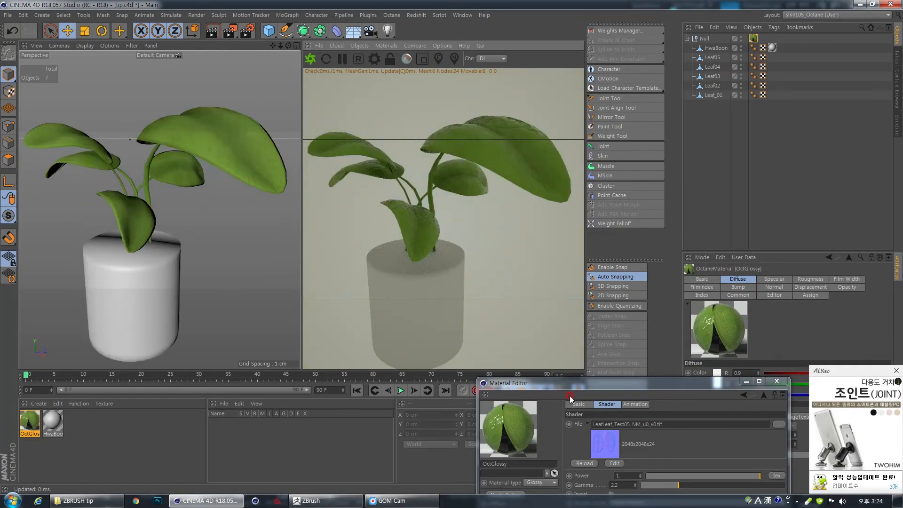
pyautogui.moveTo(577, 383); pyautogui.dragTo(677, 124)
pyautogui.click(633, 285)
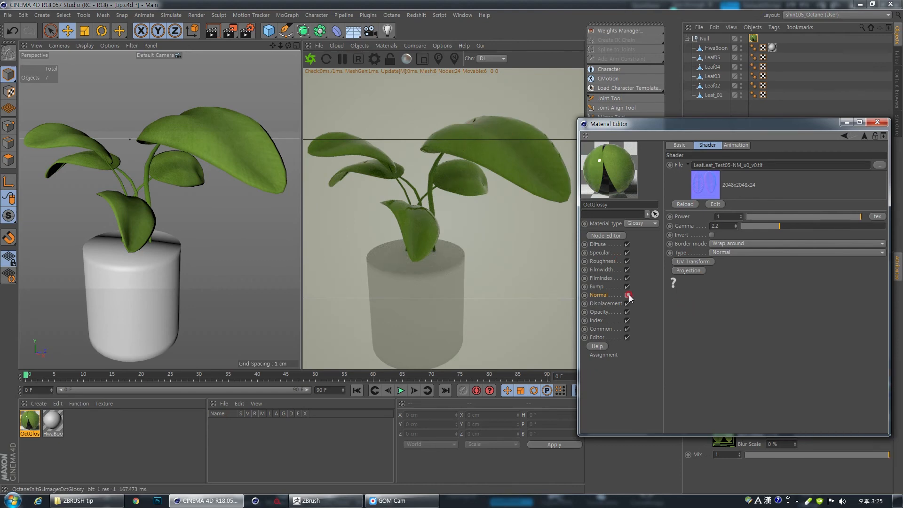
pyautogui.click(628, 295)
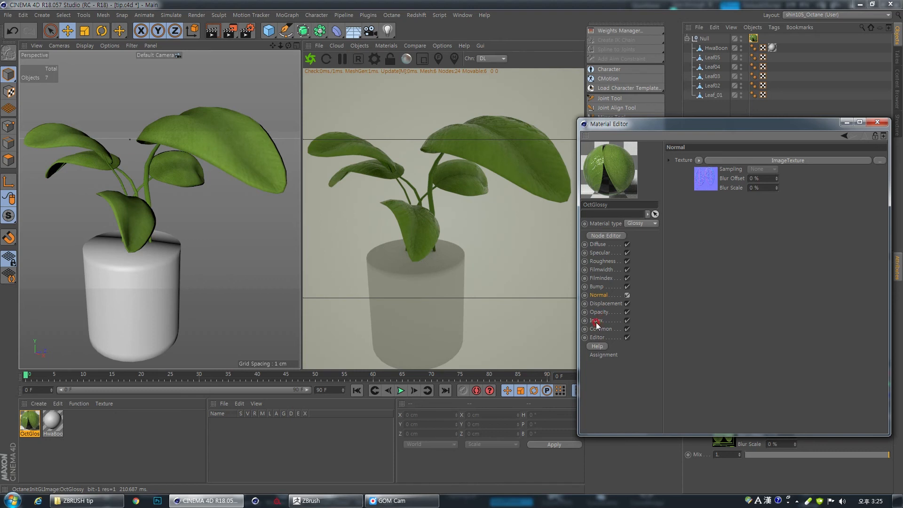
# - Add displacement to the OctGlossy material and load LeafLeaf_Test05-DM_u0_v0.tif as the displacement texture
pyautogui.click(604, 304)
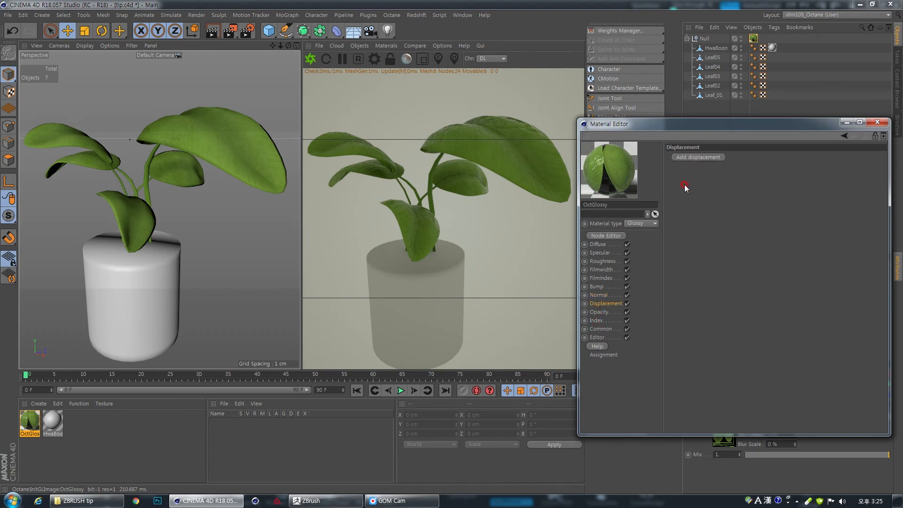
pyautogui.click(698, 156)
pyautogui.moveTo(734, 125); pyautogui.dragTo(674, 159)
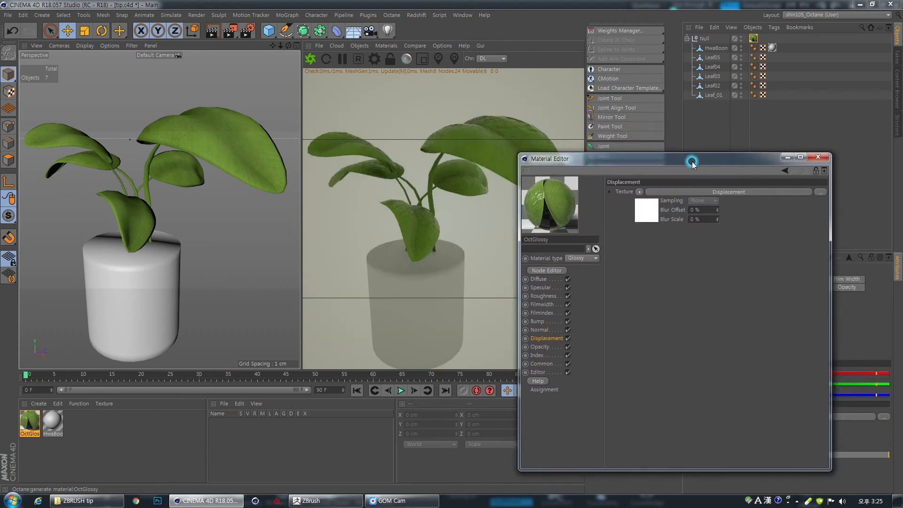
pyautogui.click(740, 193)
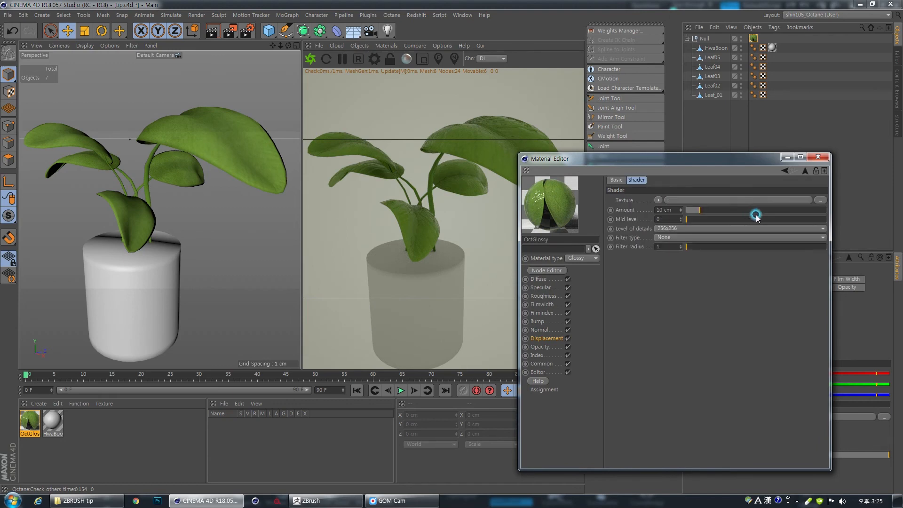
pyautogui.click(815, 202)
pyautogui.click(530, 242)
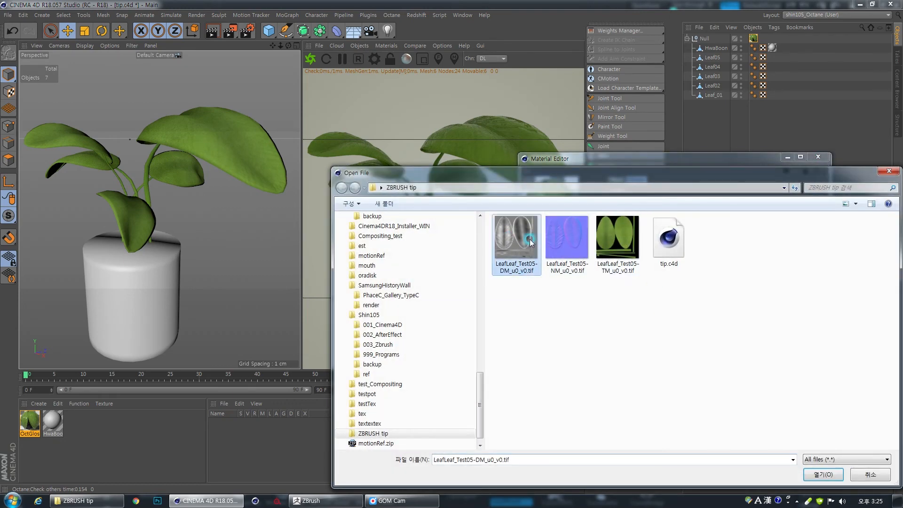
pyautogui.doubleClick(519, 240)
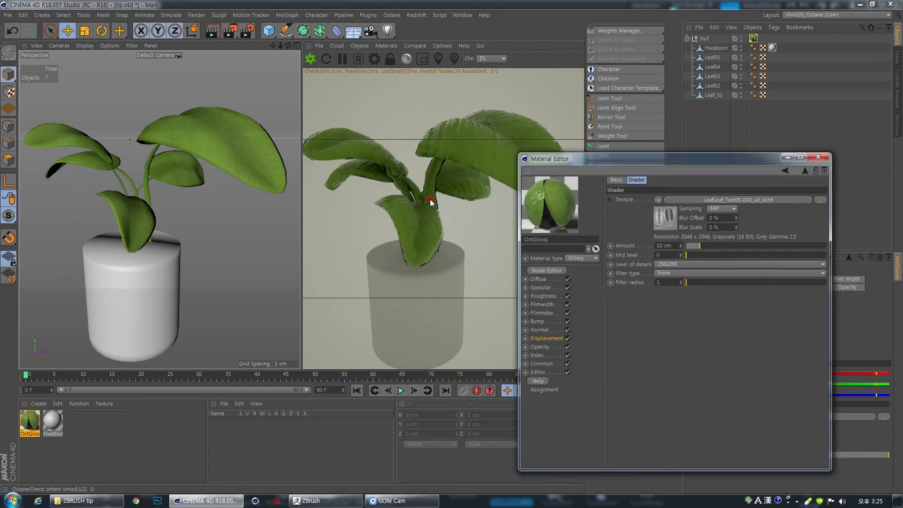
# - Examine the displaced leaves in the render, then view the LeafLeaf_Test05-DM_u0_v0.tif displacement map full screen in the image viewer
pyautogui.moveTo(433, 225)
pyautogui.mouseDown()
pyautogui.moveTo(435, 240)
pyautogui.moveTo(442, 238)
pyautogui.mouseUp()
pyautogui.click(668, 263)
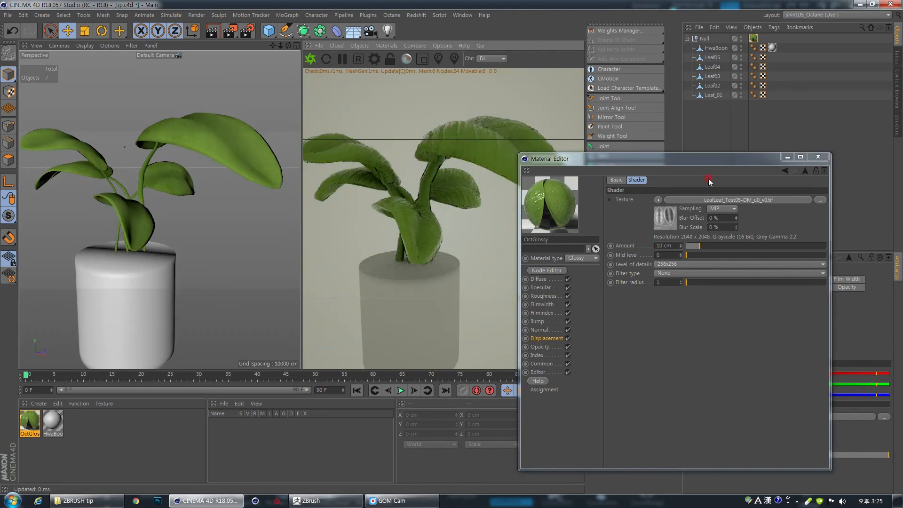
pyautogui.moveTo(714, 159); pyautogui.dragTo(571, 94)
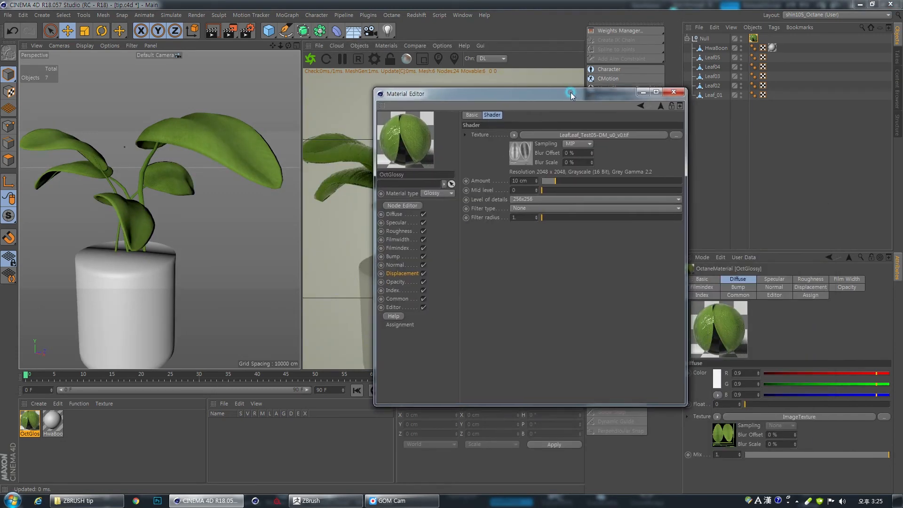
pyautogui.click(516, 154)
pyautogui.click(556, 135)
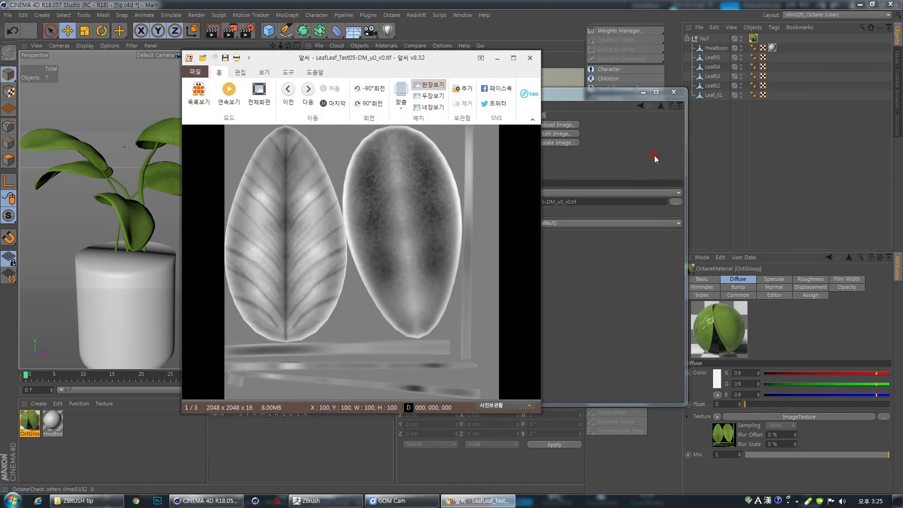
pyautogui.doubleClick(434, 198)
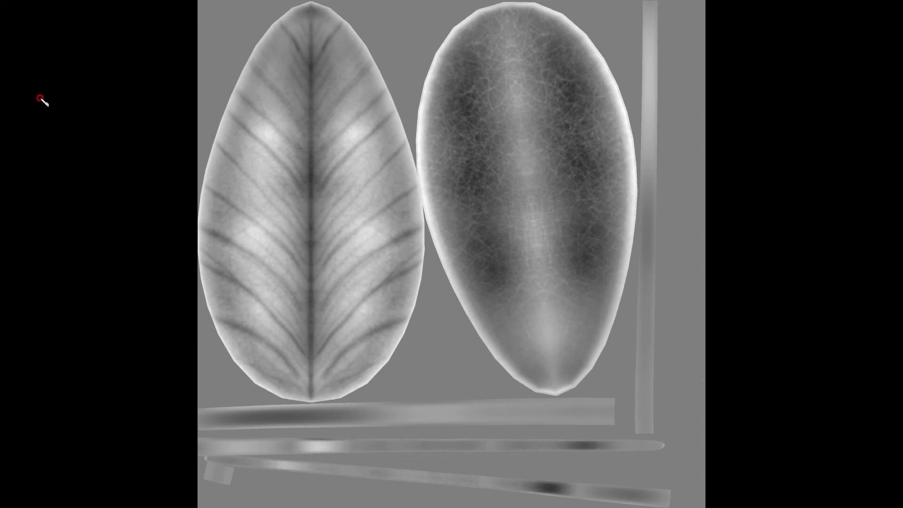
# - Sketch a vertical grey-value scale beside the displacement map, marked 0, 128 and 255, and note 8bit above it
pyautogui.moveTo(49, 60); pyautogui.dragTo(42, 333)
pyautogui.moveTo(54, 61)
pyautogui.mouseDown()
pyautogui.moveTo(61, 332)
pyautogui.moveTo(37, 338)
pyautogui.moveTo(81, 338)
pyautogui.mouseUp()
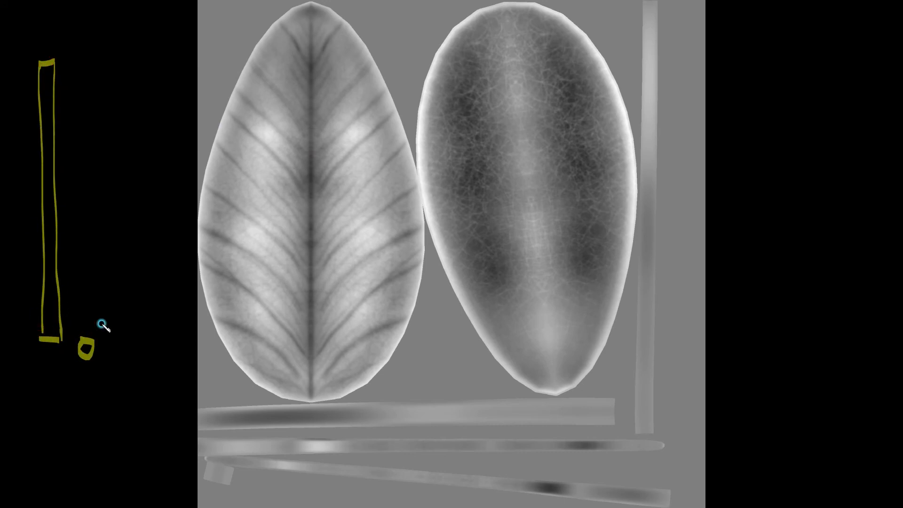
pyautogui.moveTo(19, 344); pyautogui.dragTo(68, 342)
pyautogui.moveTo(29, 61)
pyautogui.mouseDown()
pyautogui.moveTo(74, 57)
pyautogui.moveTo(84, 67)
pyautogui.moveTo(85, 57)
pyautogui.moveTo(78, 69)
pyautogui.mouseUp()
pyautogui.moveTo(100, 45); pyautogui.dragTo(97, 70)
pyautogui.moveTo(101, 45); pyautogui.dragTo(111, 44)
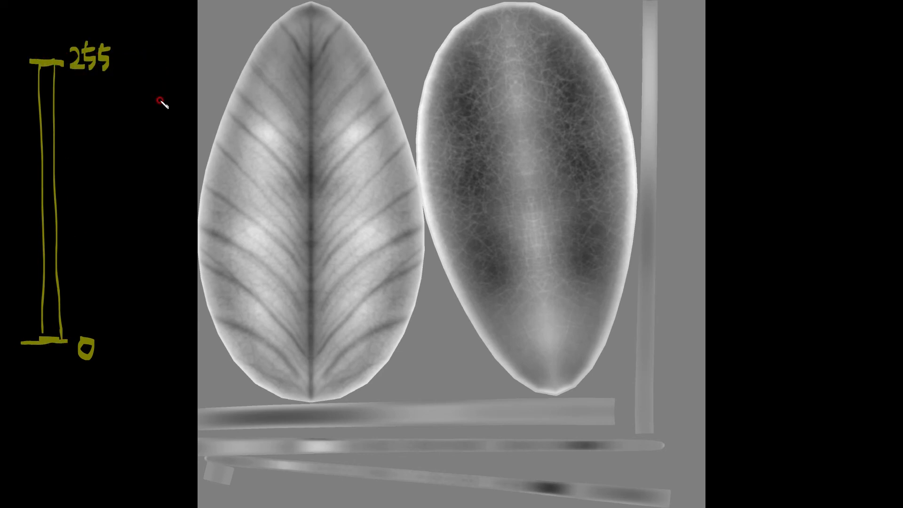
pyautogui.moveTo(145, 15)
pyautogui.mouseDown()
pyautogui.moveTo(144, 27)
pyautogui.moveTo(193, 36)
pyautogui.mouseUp()
pyautogui.moveTo(31, 195)
pyautogui.mouseDown()
pyautogui.moveTo(111, 201)
pyautogui.moveTo(116, 175)
pyautogui.mouseUp()
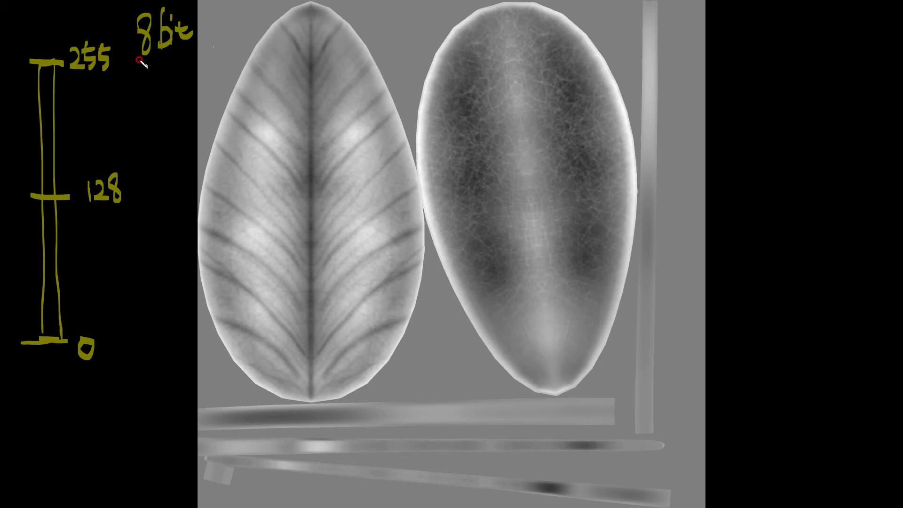
# - Extend the sketched scale with R, G and B labels and repeat the values 255, 128 and 0 for the colour channels
pyautogui.moveTo(122, 65)
pyautogui.mouseDown()
pyautogui.moveTo(134, 82)
pyautogui.moveTo(179, 81)
pyautogui.moveTo(190, 66)
pyautogui.moveTo(187, 81)
pyautogui.mouseUp()
pyautogui.moveTo(146, 171); pyautogui.dragTo(147, 197)
pyautogui.moveTo(153, 174)
pyautogui.mouseDown()
pyautogui.moveTo(163, 195)
pyautogui.moveTo(210, 194)
pyautogui.mouseUp()
pyautogui.moveTo(212, 167)
pyautogui.mouseDown()
pyautogui.moveTo(225, 196)
pyautogui.moveTo(221, 171)
pyautogui.mouseUp()
pyautogui.moveTo(102, 216); pyautogui.dragTo(103, 234)
pyautogui.moveTo(103, 215); pyautogui.dragTo(119, 235)
pyautogui.moveTo(170, 215); pyautogui.dragTo(163, 226)
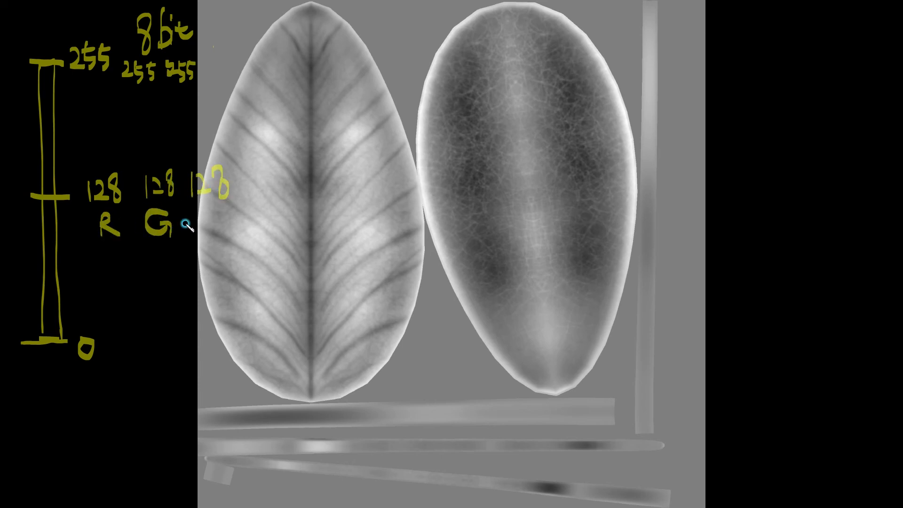
pyautogui.moveTo(209, 205); pyautogui.dragTo(210, 232)
pyautogui.moveTo(209, 206); pyautogui.dragTo(206, 238)
pyautogui.moveTo(145, 342); pyautogui.dragTo(142, 342)
pyautogui.moveTo(198, 341); pyautogui.dragTo(193, 346)
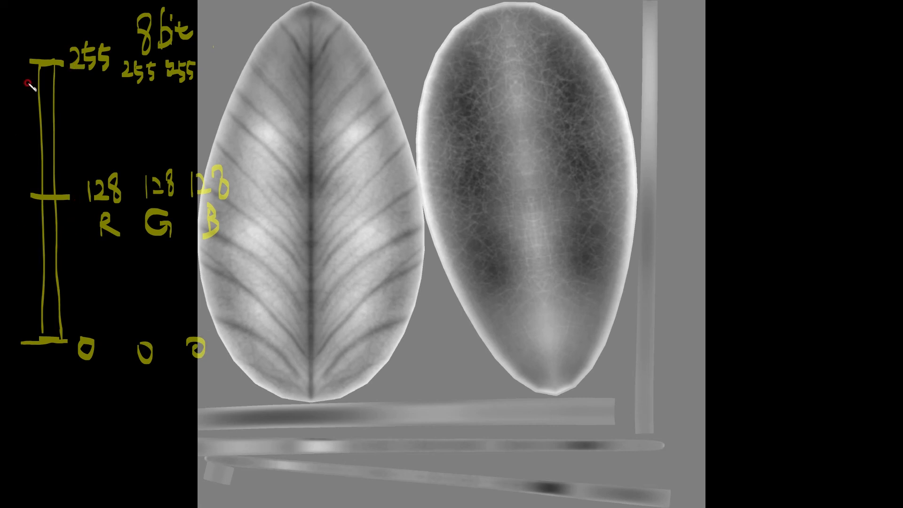
# - Emphasize the 128 level, draw arrows along the scale, sketch a raised profile, and circle bright and dark spots on the displacement map
pyautogui.moveTo(24, 193); pyautogui.dragTo(72, 194)
pyautogui.moveTo(269, 122); pyautogui.dragTo(270, 124)
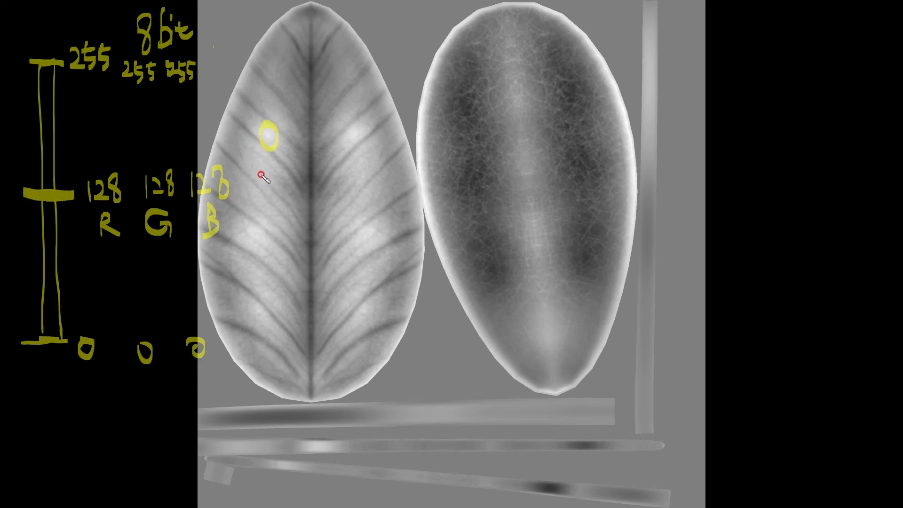
pyautogui.moveTo(255, 229); pyautogui.dragTo(256, 230)
pyautogui.moveTo(51, 162); pyautogui.dragTo(51, 144)
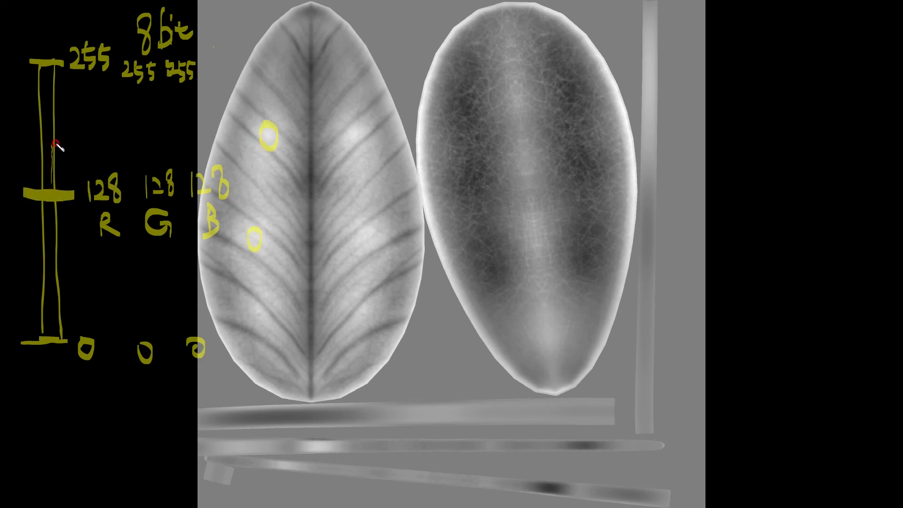
pyautogui.moveTo(31, 463)
pyautogui.mouseDown()
pyautogui.moveTo(84, 468)
pyautogui.moveTo(120, 448)
pyautogui.moveTo(173, 469)
pyautogui.mouseUp()
pyautogui.moveTo(49, 212); pyautogui.dragTo(48, 246)
pyautogui.moveTo(465, 98); pyautogui.dragTo(463, 126)
pyautogui.moveTo(468, 136); pyautogui.dragTo(467, 161)
pyautogui.moveTo(470, 178); pyautogui.dragTo(478, 201)
pyautogui.moveTo(482, 257); pyautogui.dragTo(484, 266)
pyautogui.moveTo(586, 245); pyautogui.dragTo(586, 250)
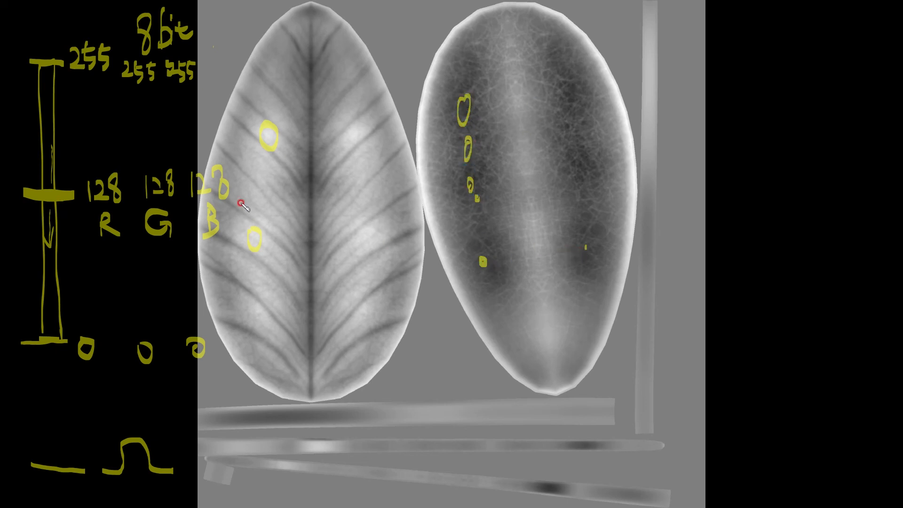
# - Outline the leaf's dark midrib, sketch sunken and wavy surface profiles, circle leaf areas, and leave the full-screen annotation view
pyautogui.moveTo(311, 53)
pyautogui.mouseDown()
pyautogui.moveTo(306, 238)
pyautogui.moveTo(311, 85)
pyautogui.mouseUp()
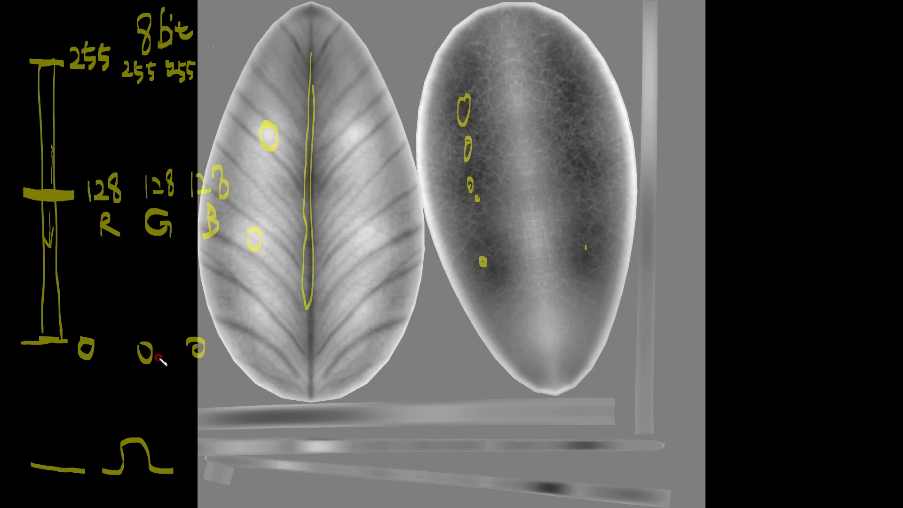
pyautogui.moveTo(193, 468)
pyautogui.mouseDown()
pyautogui.moveTo(209, 466)
pyautogui.moveTo(237, 497)
pyautogui.moveTo(288, 462)
pyautogui.mouseUp()
pyautogui.moveTo(243, 403)
pyautogui.mouseDown()
pyautogui.moveTo(263, 374)
pyautogui.moveTo(335, 406)
pyautogui.moveTo(377, 398)
pyautogui.mouseUp()
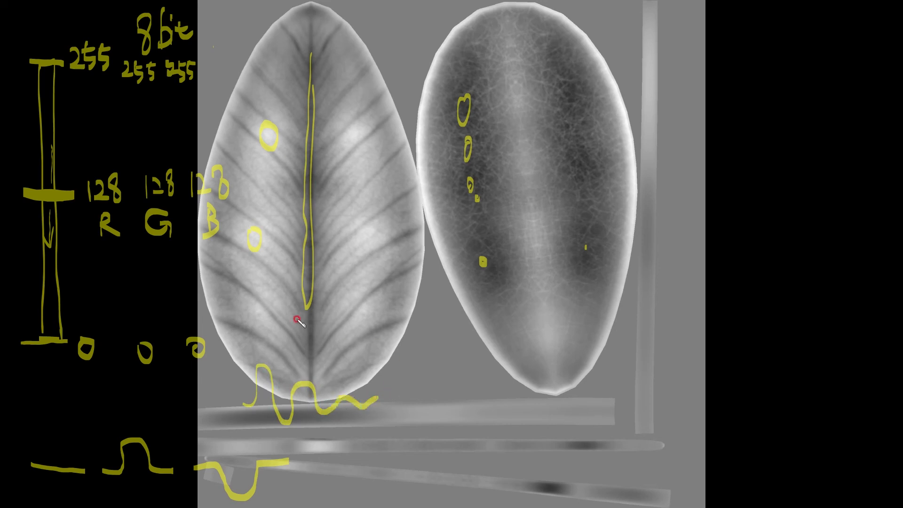
pyautogui.moveTo(294, 360)
pyautogui.mouseDown()
pyautogui.moveTo(393, 298)
pyautogui.moveTo(372, 283)
pyautogui.mouseUp()
pyautogui.moveTo(368, 162); pyautogui.dragTo(356, 197)
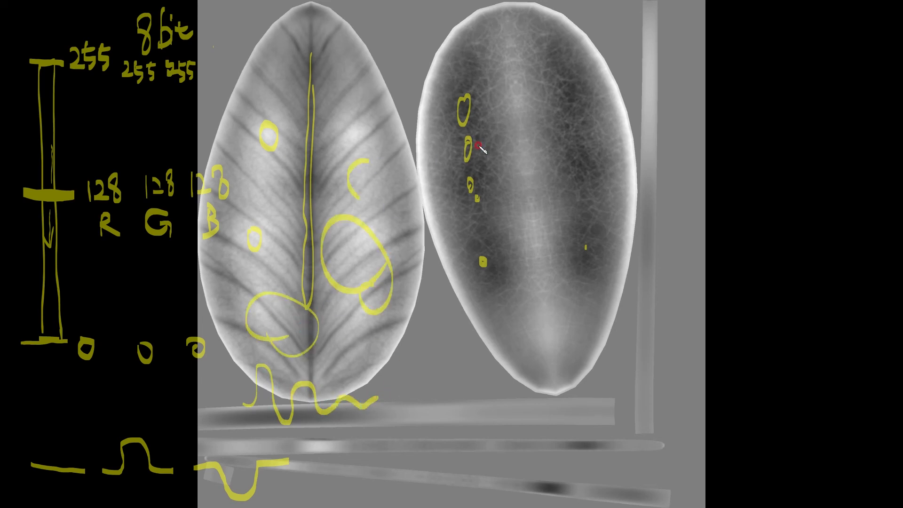
pyautogui.press('Escape')
pyautogui.press('Escape')
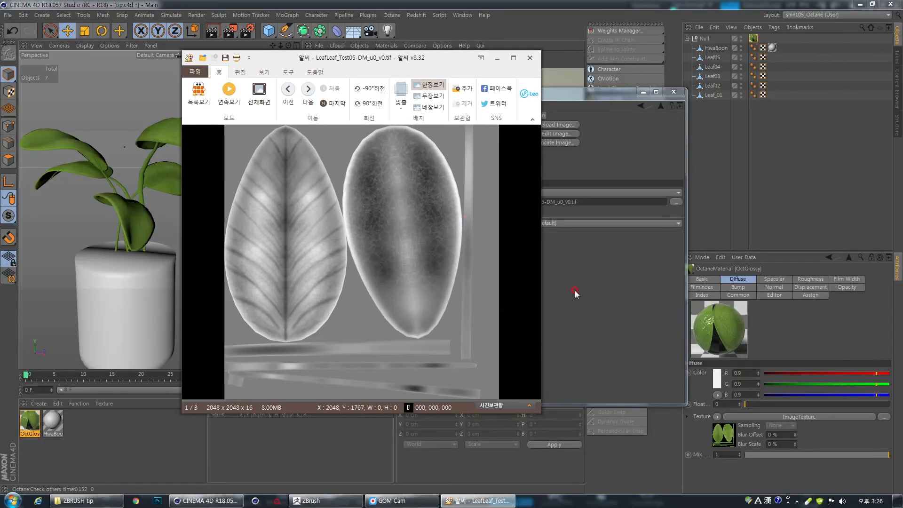
# - Return to the Cinema 4D material editor, set the displacement's mid level to 0.5, and uncover the Octane render
pyautogui.click(569, 91)
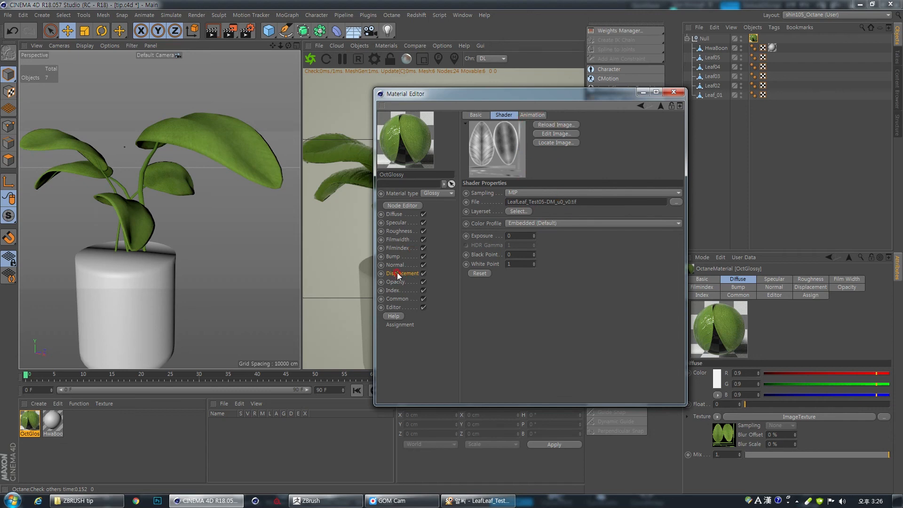
pyautogui.click(661, 105)
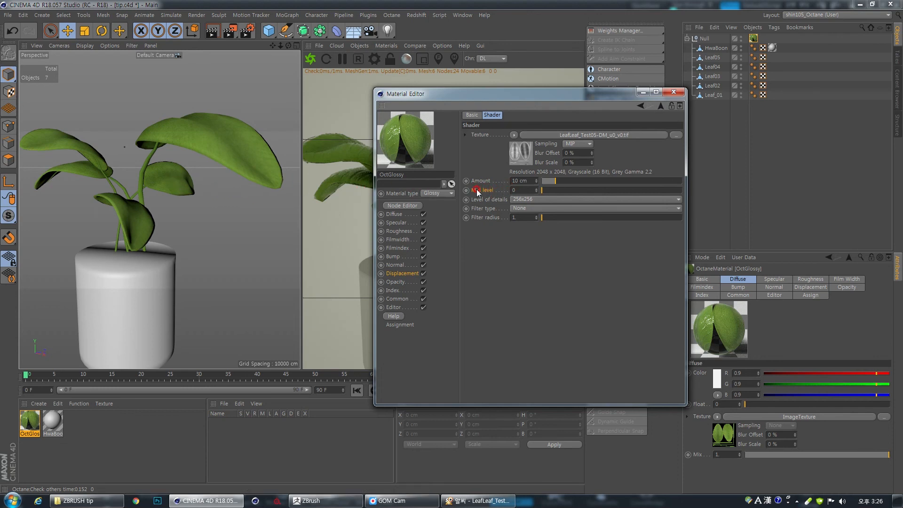
pyautogui.click(512, 190)
pyautogui.press('Return')
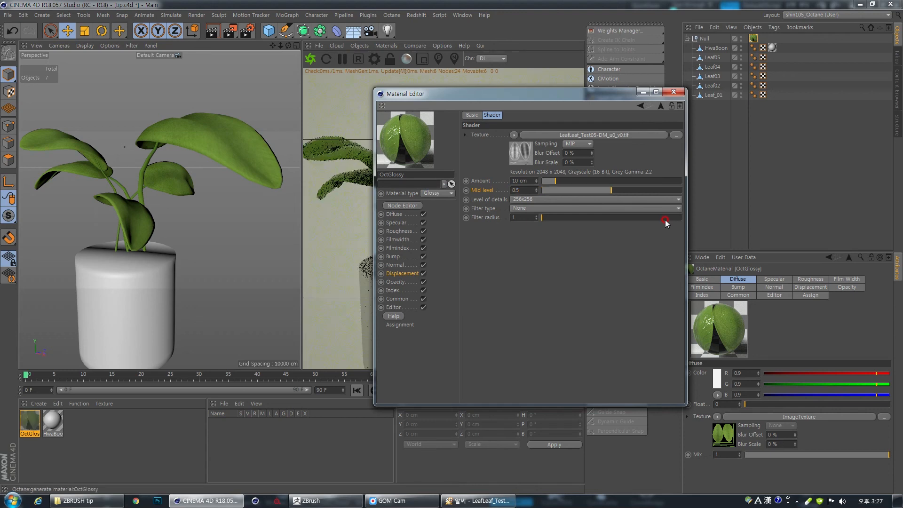
pyautogui.moveTo(565, 96); pyautogui.dragTo(722, 100)
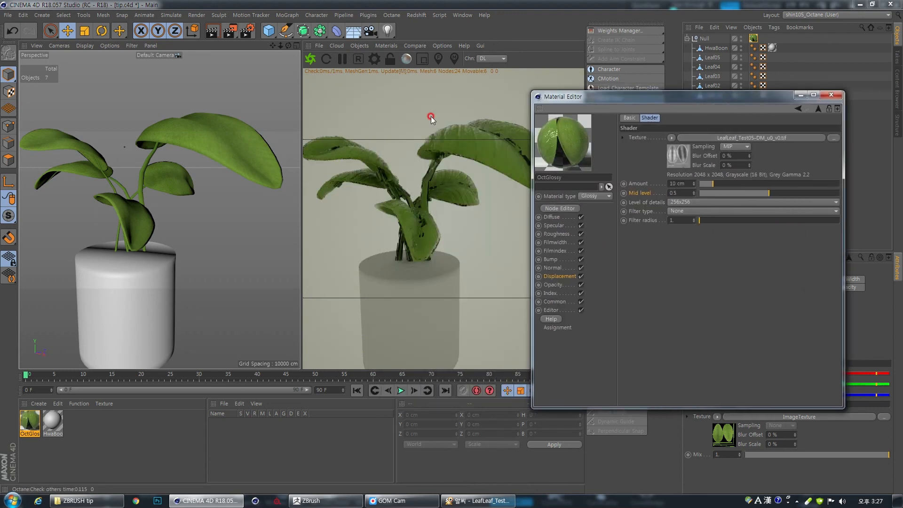
# - Set the leaf material's displacement level of detail to 2048x2048
pyautogui.moveTo(661, 102); pyautogui.dragTo(673, 104)
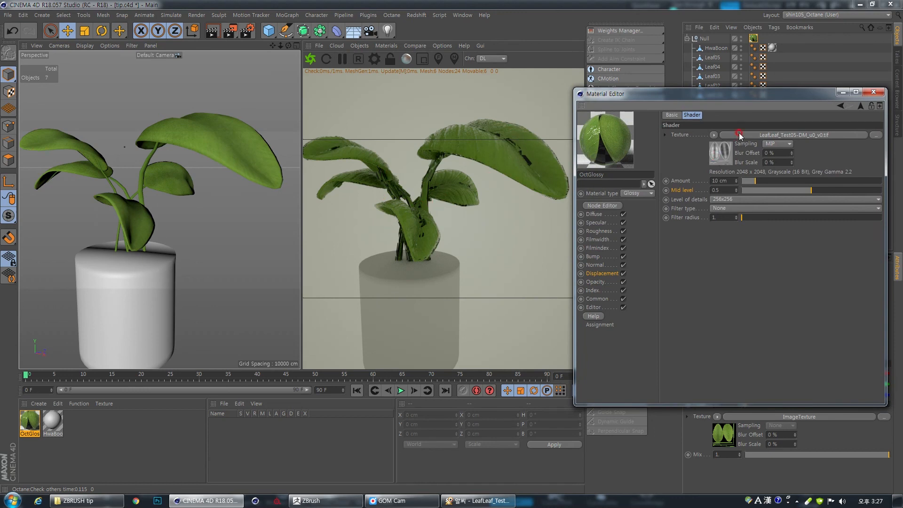
pyautogui.moveTo(773, 99); pyautogui.dragTo(766, 96)
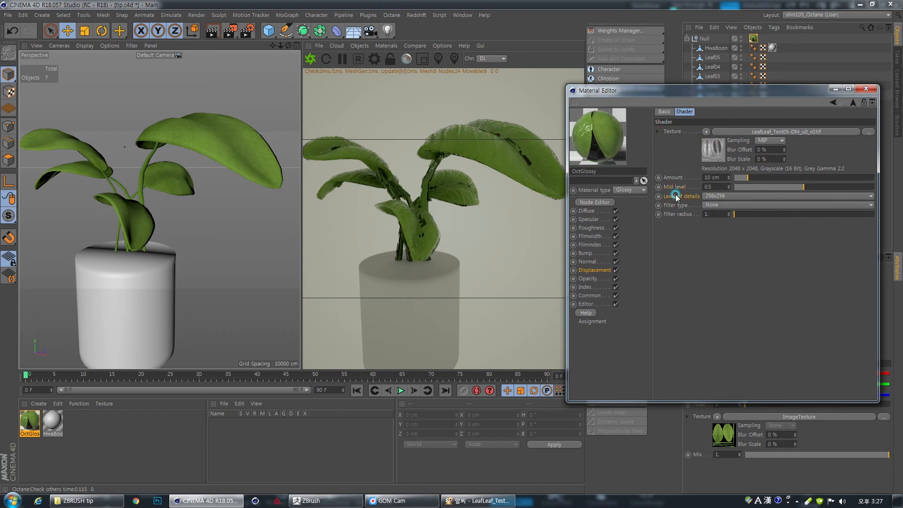
pyautogui.click(717, 197)
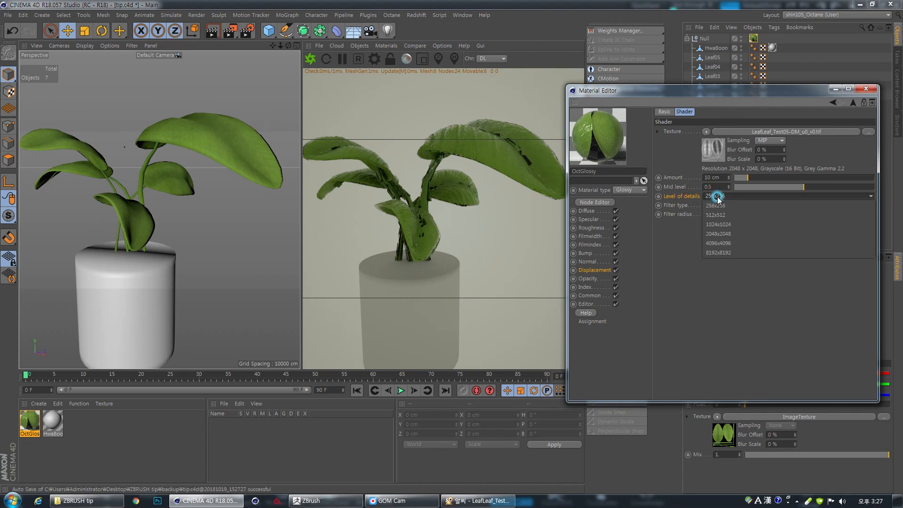
pyautogui.click(728, 234)
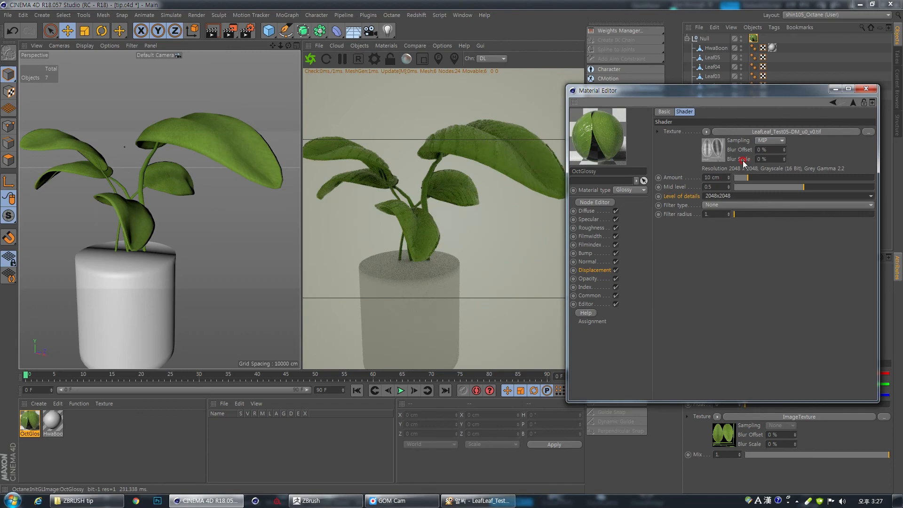
# - Move the material editor clear of the object list and wrap the plant's Null group in a Subdivision Surface
pyautogui.keyDown('alt'); pyautogui.moveTo(546, 162); pyautogui.dragTo(489, 198); pyautogui.keyUp('alt')
pyautogui.moveTo(676, 94); pyautogui.dragTo(596, 293)
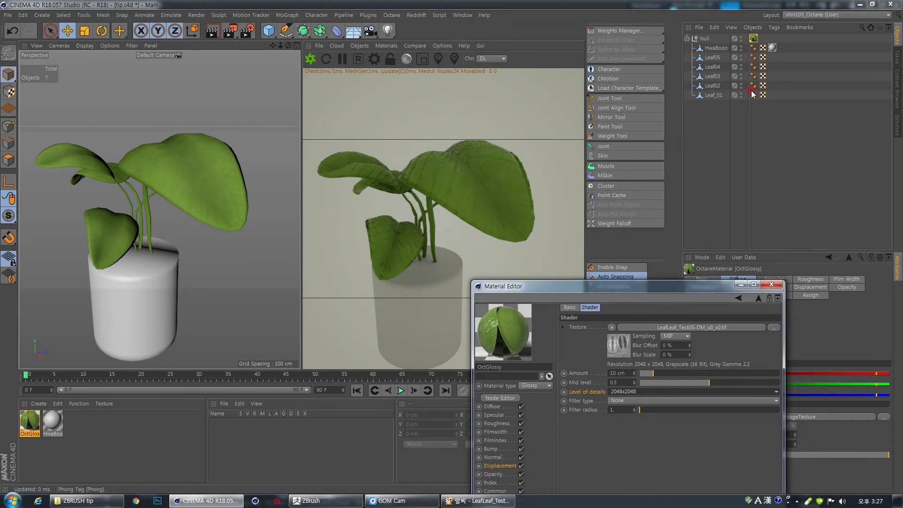
pyautogui.click(748, 57)
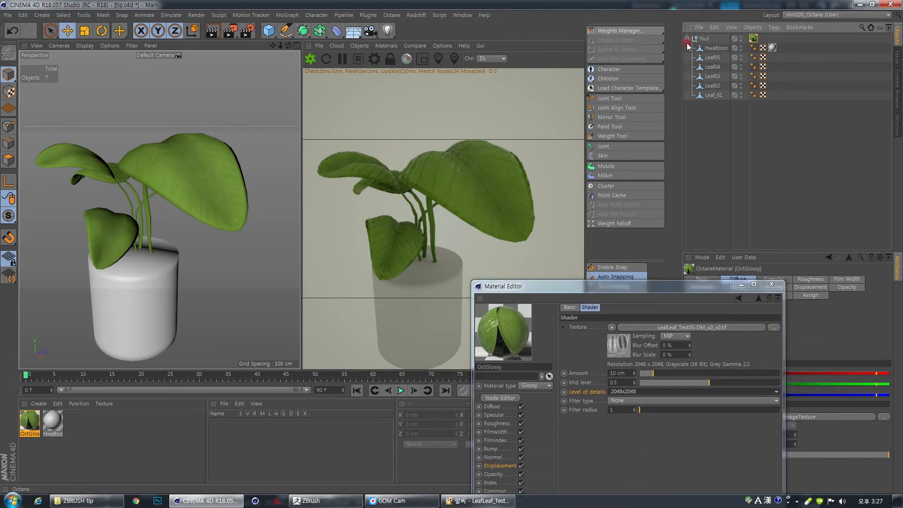
pyautogui.click(704, 39)
pyautogui.keyDown('alt'); pyautogui.click(304, 32); pyautogui.keyUp('alt')
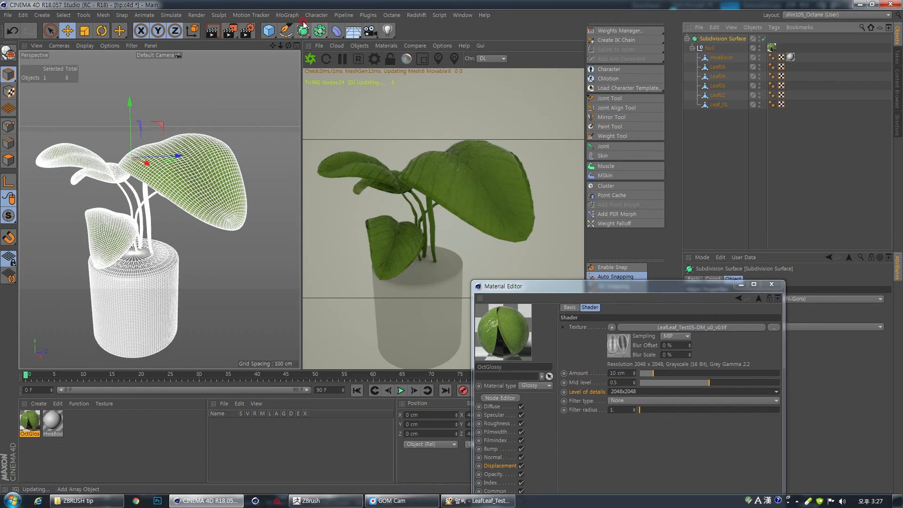
# - Set the leaf displacement amount to 7 cm and uncover the Octane render
pyautogui.moveTo(511, 221); pyautogui.dragTo(499, 159)
pyautogui.moveTo(629, 286); pyautogui.dragTo(682, 148)
pyautogui.click(665, 233)
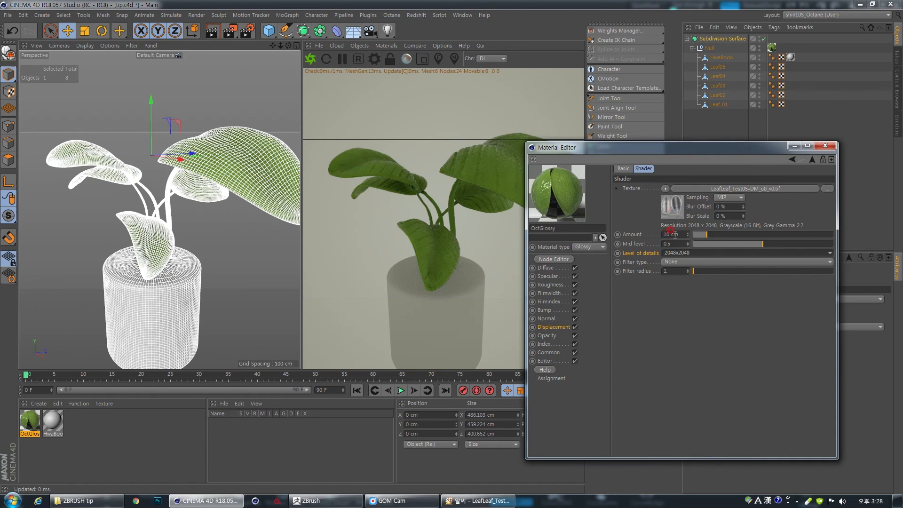
pyautogui.moveTo(684, 235); pyautogui.dragTo(649, 233)
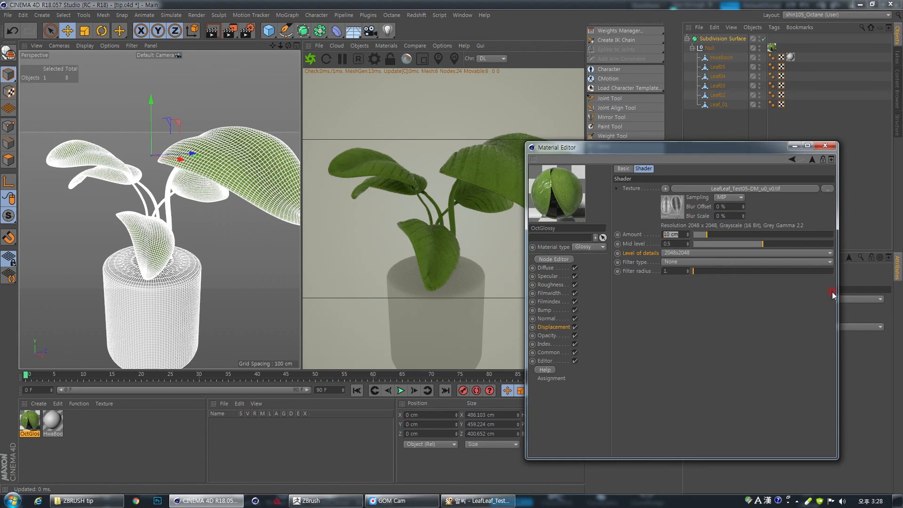
pyautogui.moveTo(656, 149); pyautogui.dragTo(718, 196)
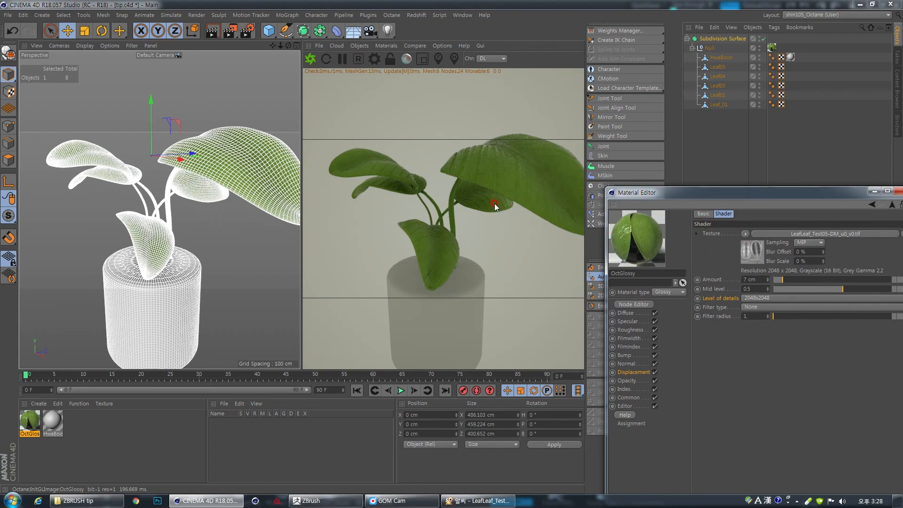
# - Switch the Octane render kernel from Directlighting to Pathtracing and close the Octane settings
pyautogui.scroll(5, 541, 203)
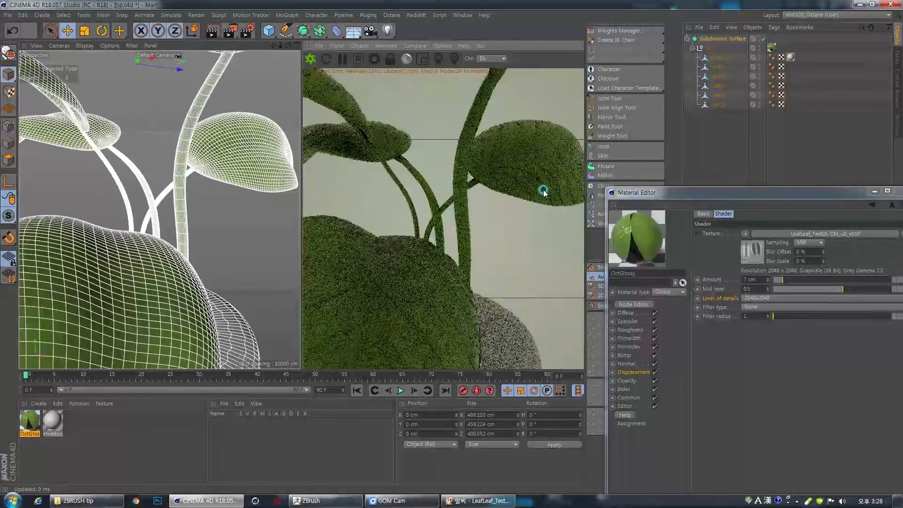
pyautogui.moveTo(543, 190); pyautogui.dragTo(488, 198)
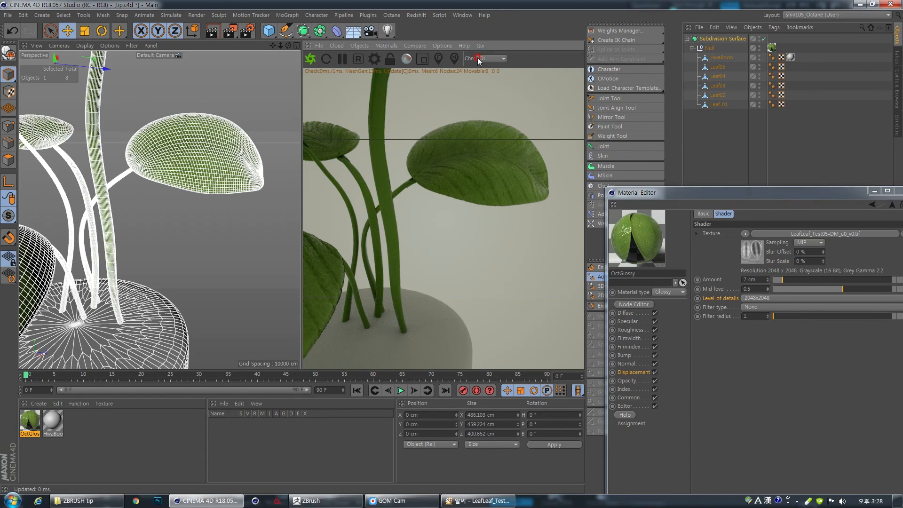
pyautogui.click(376, 59)
pyautogui.moveTo(94, 7); pyautogui.dragTo(262, 53)
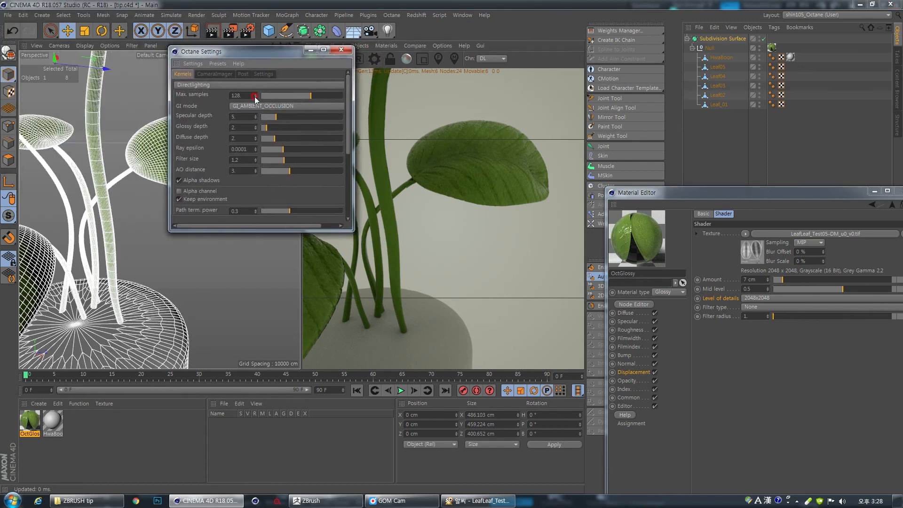
pyautogui.click(206, 89)
pyautogui.click(203, 113)
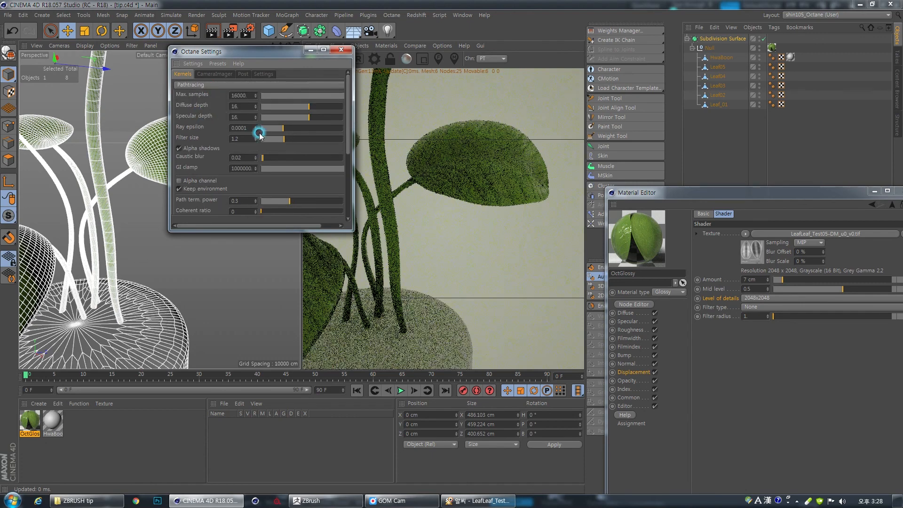
pyautogui.click(342, 49)
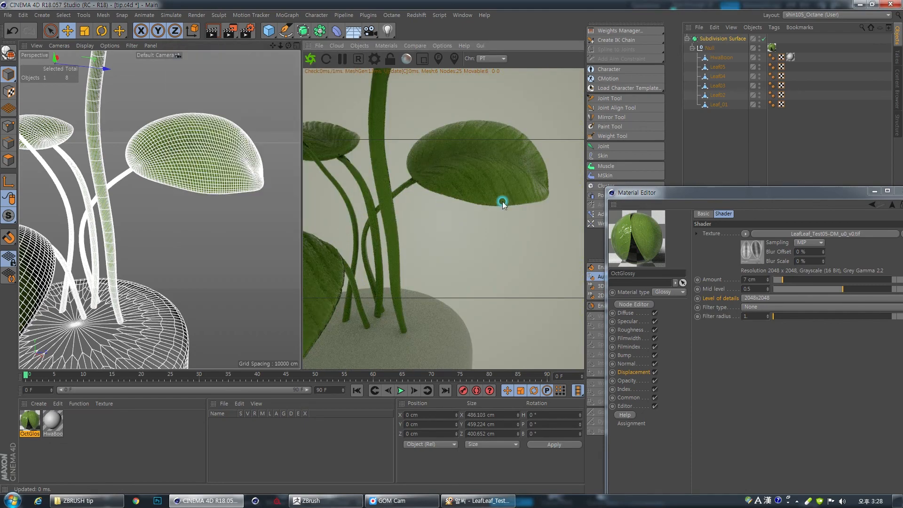
# - Examine the displaced leaves and stems in the path-traced render from several angles
pyautogui.moveTo(498, 177); pyautogui.dragTo(421, 190)
pyautogui.moveTo(420, 190); pyautogui.dragTo(202, 205, button='right')
pyautogui.moveTo(341, 215); pyautogui.dragTo(382, 258)
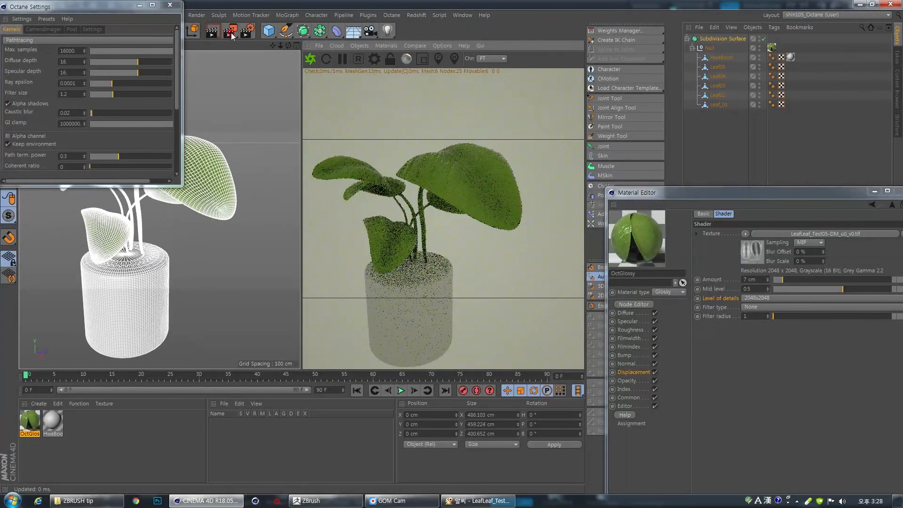
pyautogui.click(170, 7)
pyautogui.moveTo(389, 171); pyautogui.dragTo(437, 231)
pyautogui.moveTo(438, 229); pyautogui.dragTo(503, 237, button='right')
pyautogui.moveTo(423, 239); pyautogui.dragTo(496, 171)
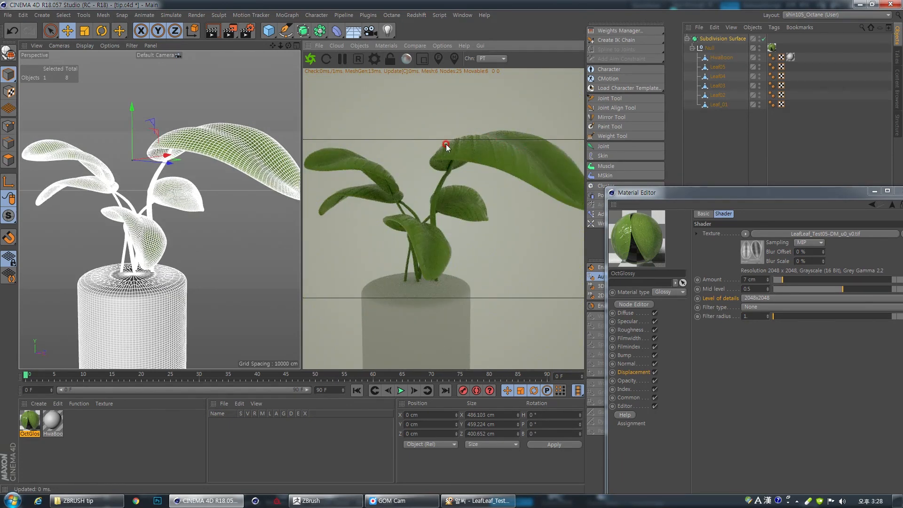
# - Give the leaf material's specular channel a muted yellow colour with hue 50°, saturation about 56% and value about 86%
pyautogui.moveTo(665, 199); pyautogui.dragTo(573, 101)
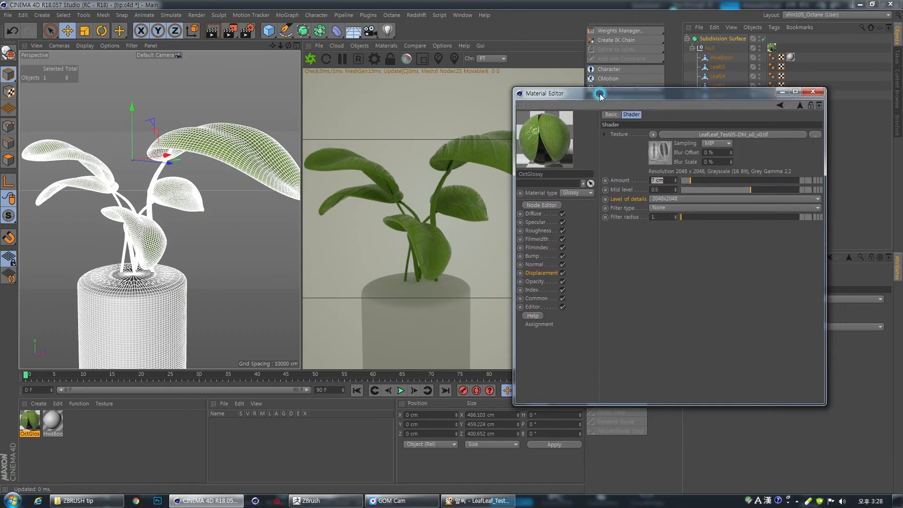
pyautogui.click(533, 222)
pyautogui.click(540, 206)
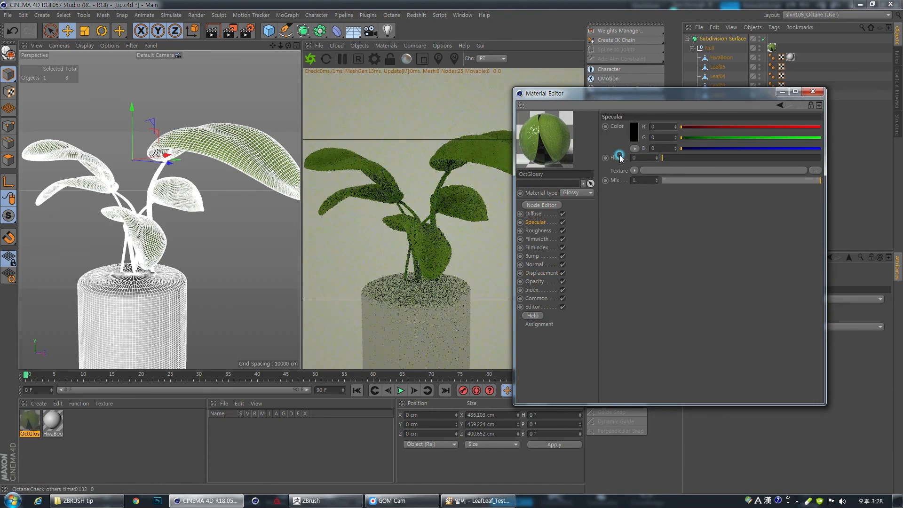
pyautogui.click(634, 133)
pyautogui.click(650, 148)
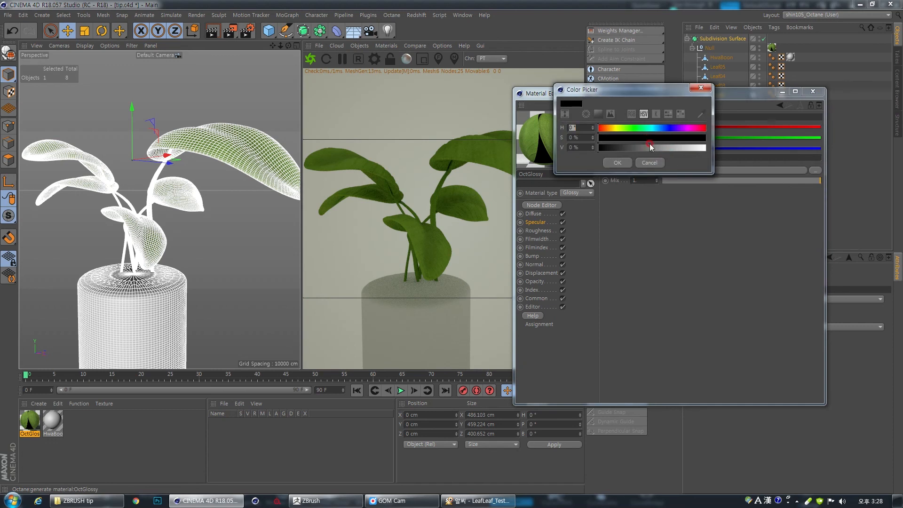
pyautogui.click(620, 114)
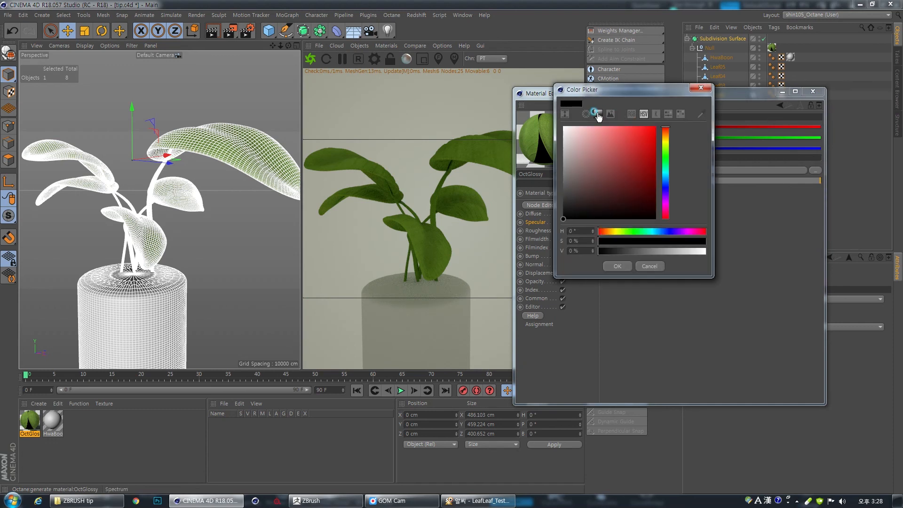
pyautogui.click(666, 139)
pyautogui.click(615, 139)
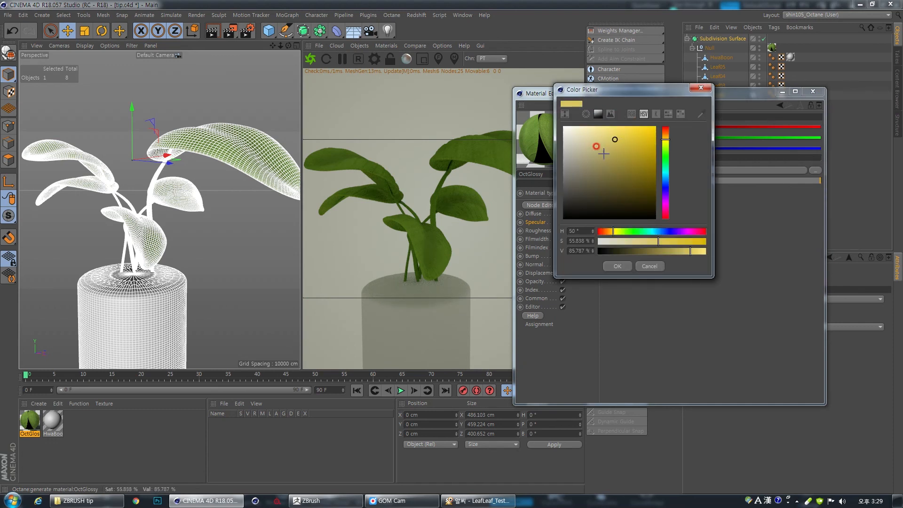
pyautogui.click(618, 266)
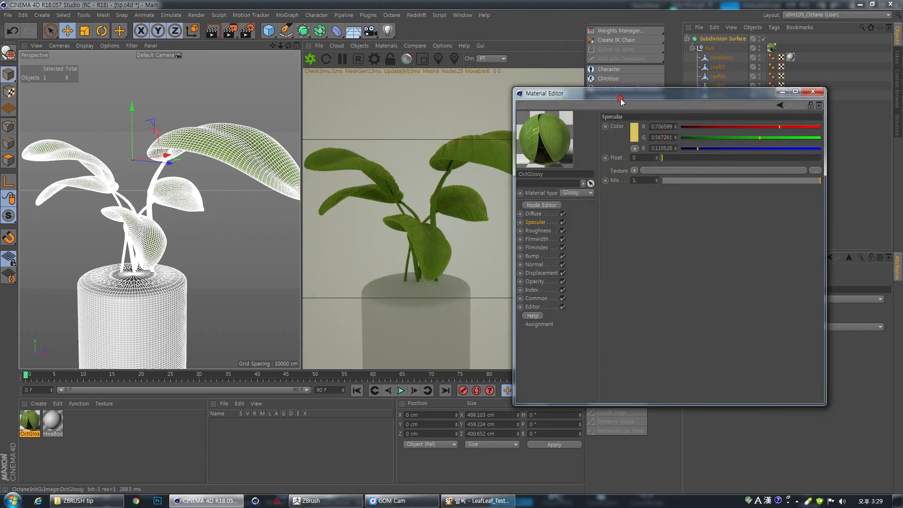
# - Lighten the specular colour to hue 55°, saturation about 43% and value about 95%, and close the material editor
pyautogui.moveTo(620, 100); pyautogui.dragTo(655, 125)
pyautogui.click(668, 159)
pyautogui.click(637, 109)
pyautogui.click(700, 119)
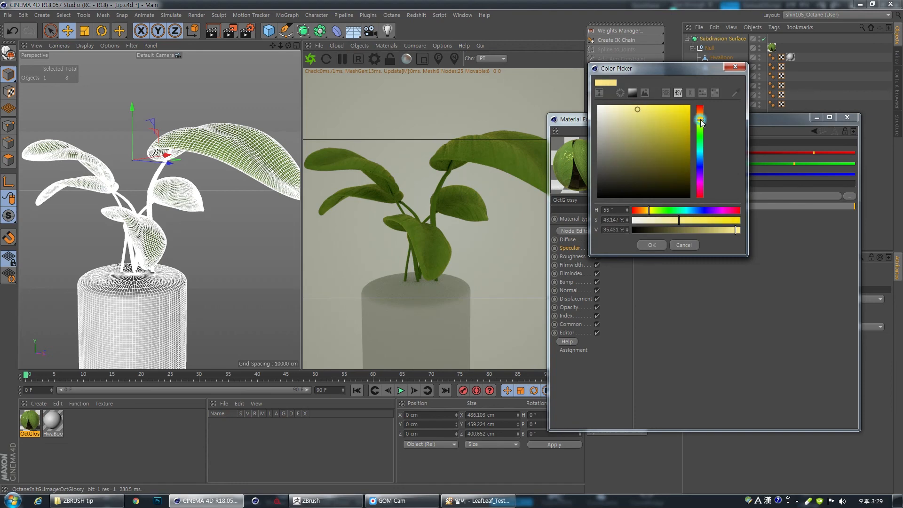
pyautogui.click(651, 245)
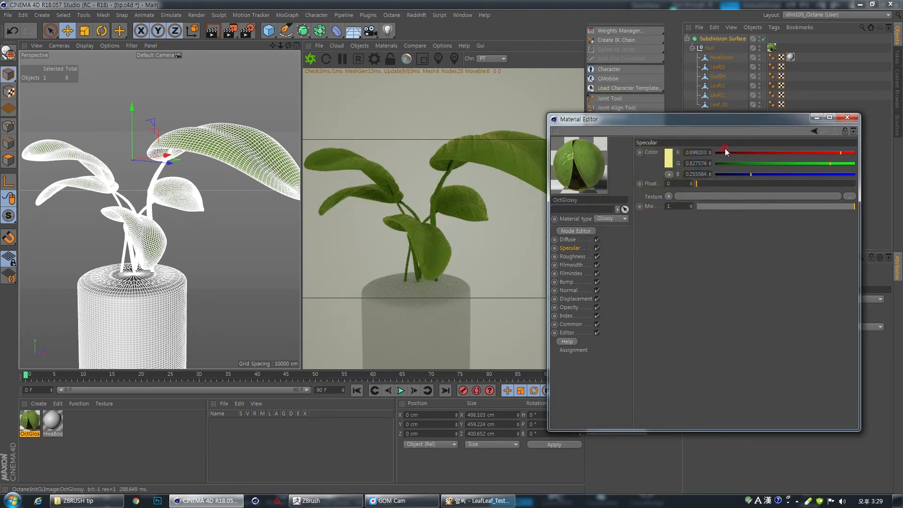
pyautogui.moveTo(692, 125); pyautogui.dragTo(726, 163)
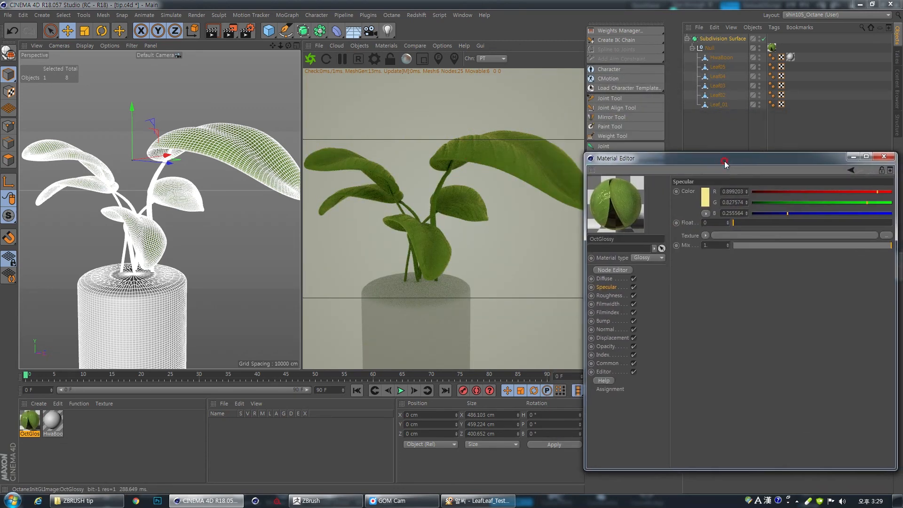
pyautogui.click(883, 156)
# - Collapse the Subdivision Surface hierarchy and add an Octane sky with an image texture environment to the scene
pyautogui.scroll(-3, 371, 292)
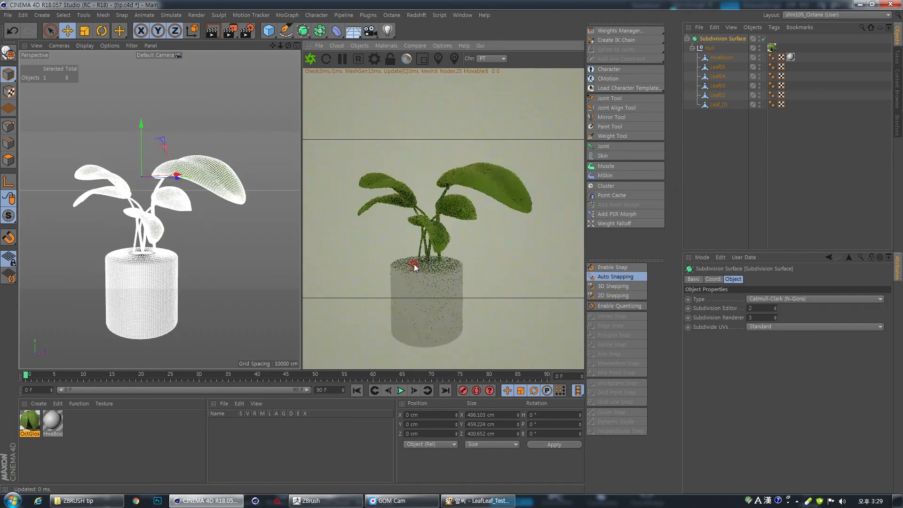
pyautogui.moveTo(413, 266); pyautogui.dragTo(444, 266)
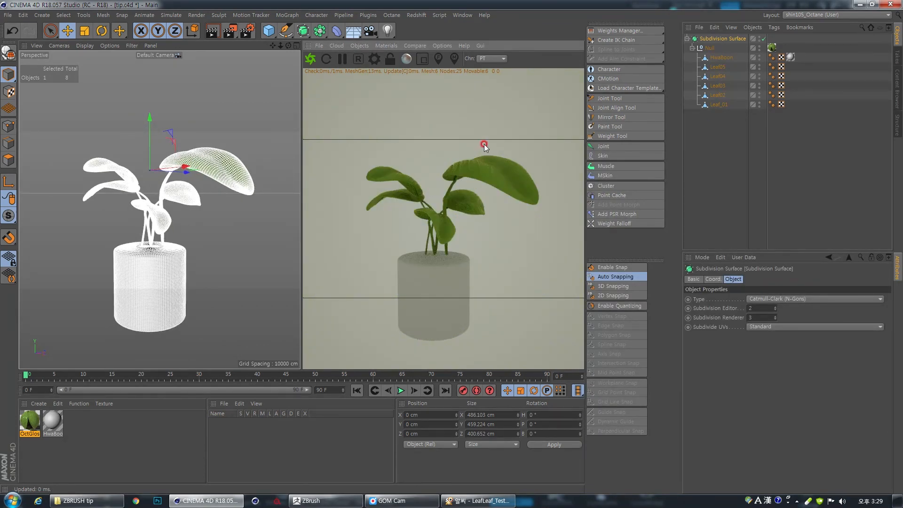
pyautogui.click(687, 39)
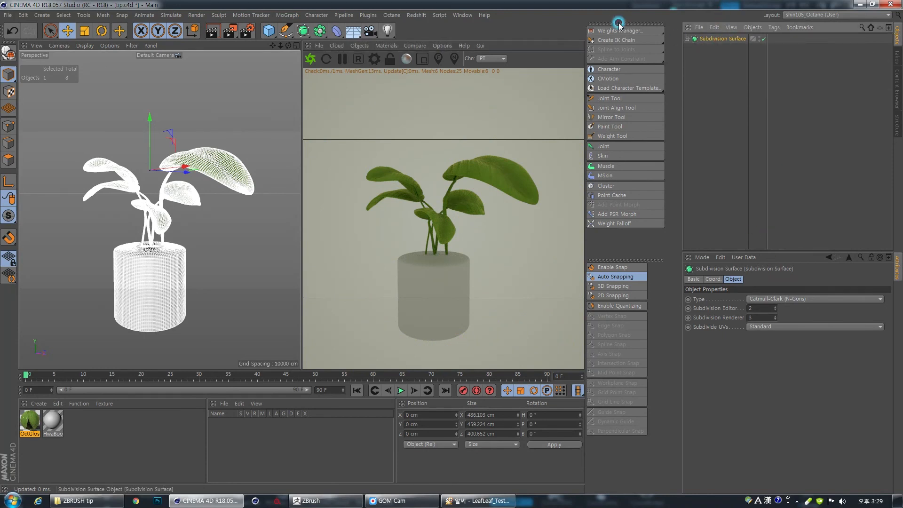
pyautogui.click(366, 46)
pyautogui.click(372, 79)
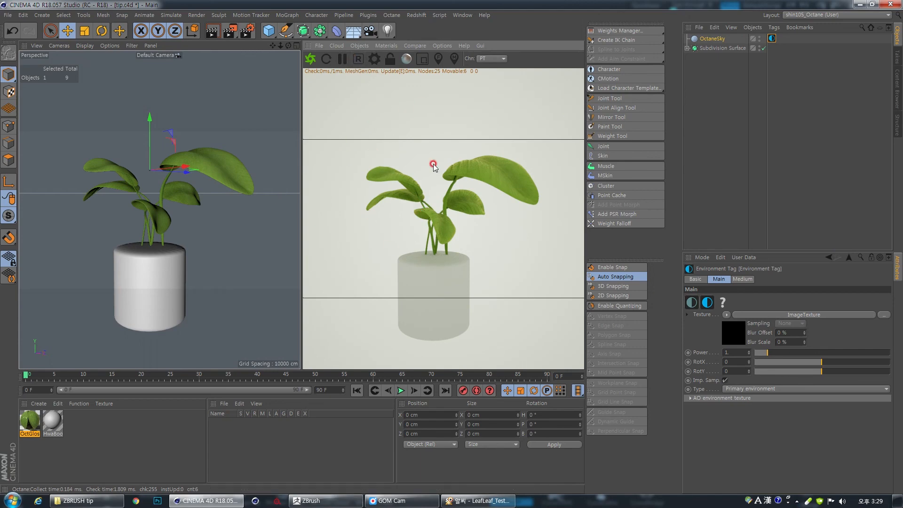
# - Examine the potted plant under the new sky lighting from several angles
pyautogui.keyDown('alt'); pyautogui.moveTo(446, 267); pyautogui.dragTo(483, 264, button='right'); pyautogui.keyUp('alt')
pyautogui.keyDown('alt'); pyautogui.moveTo(444, 272); pyautogui.dragTo(483, 246); pyautogui.keyUp('alt')
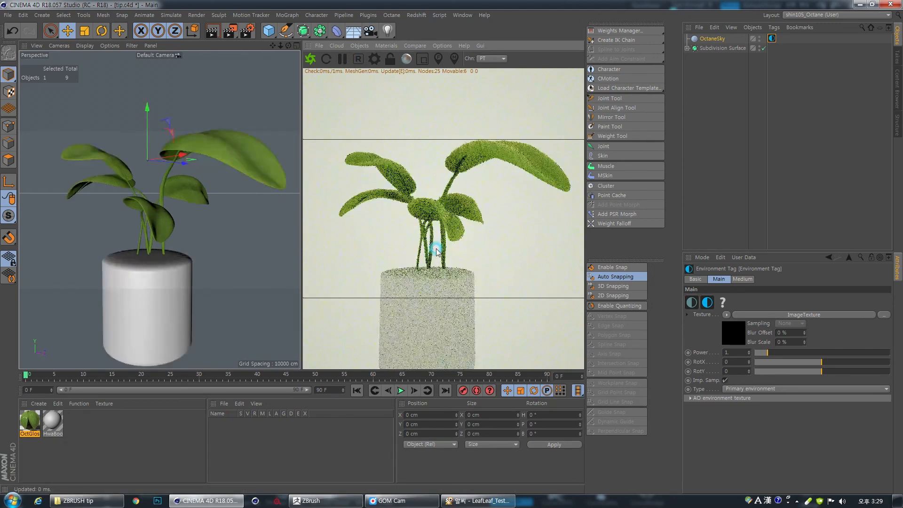
pyautogui.keyDown('alt'); pyautogui.moveTo(484, 246); pyautogui.dragTo(489, 221, button='right'); pyautogui.keyUp('alt')
pyautogui.keyDown('alt'); pyautogui.moveTo(489, 220); pyautogui.dragTo(463, 246); pyautogui.keyUp('alt')
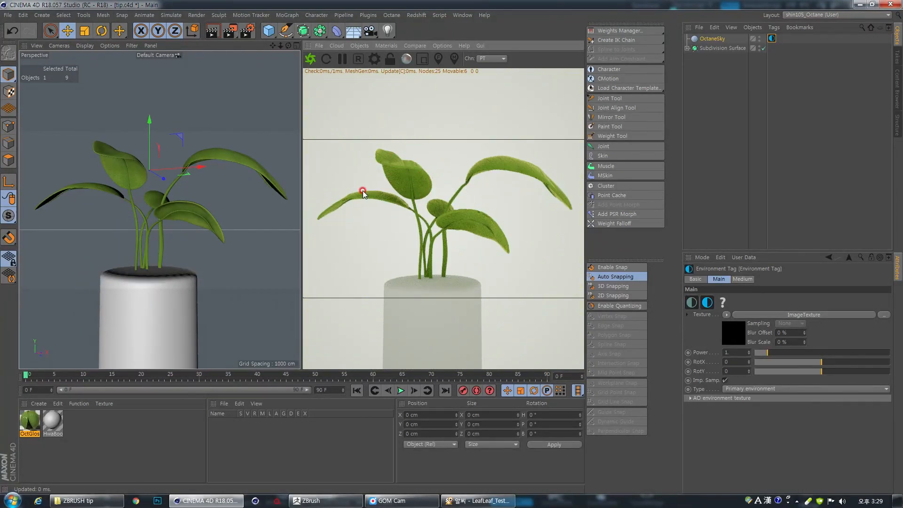
pyautogui.moveTo(486, 228); pyautogui.dragTo(387, 259)
pyautogui.moveTo(454, 247); pyautogui.dragTo(460, 207)
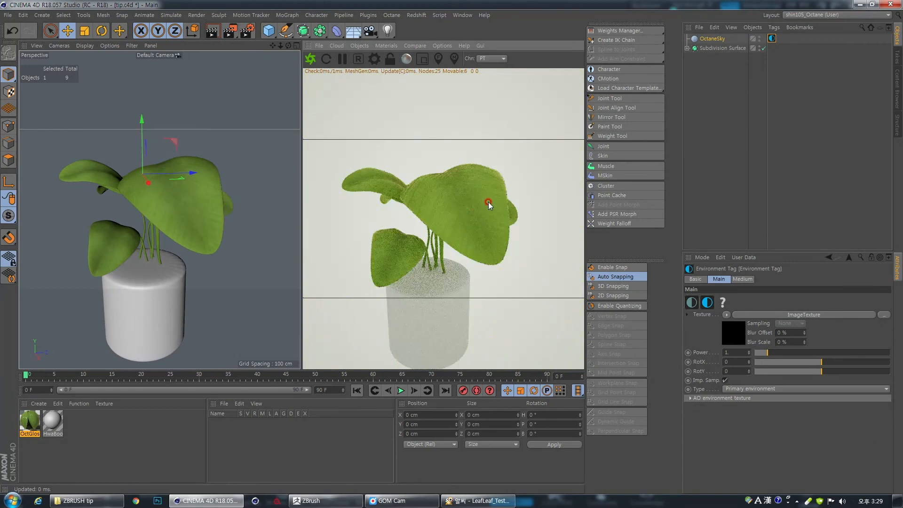